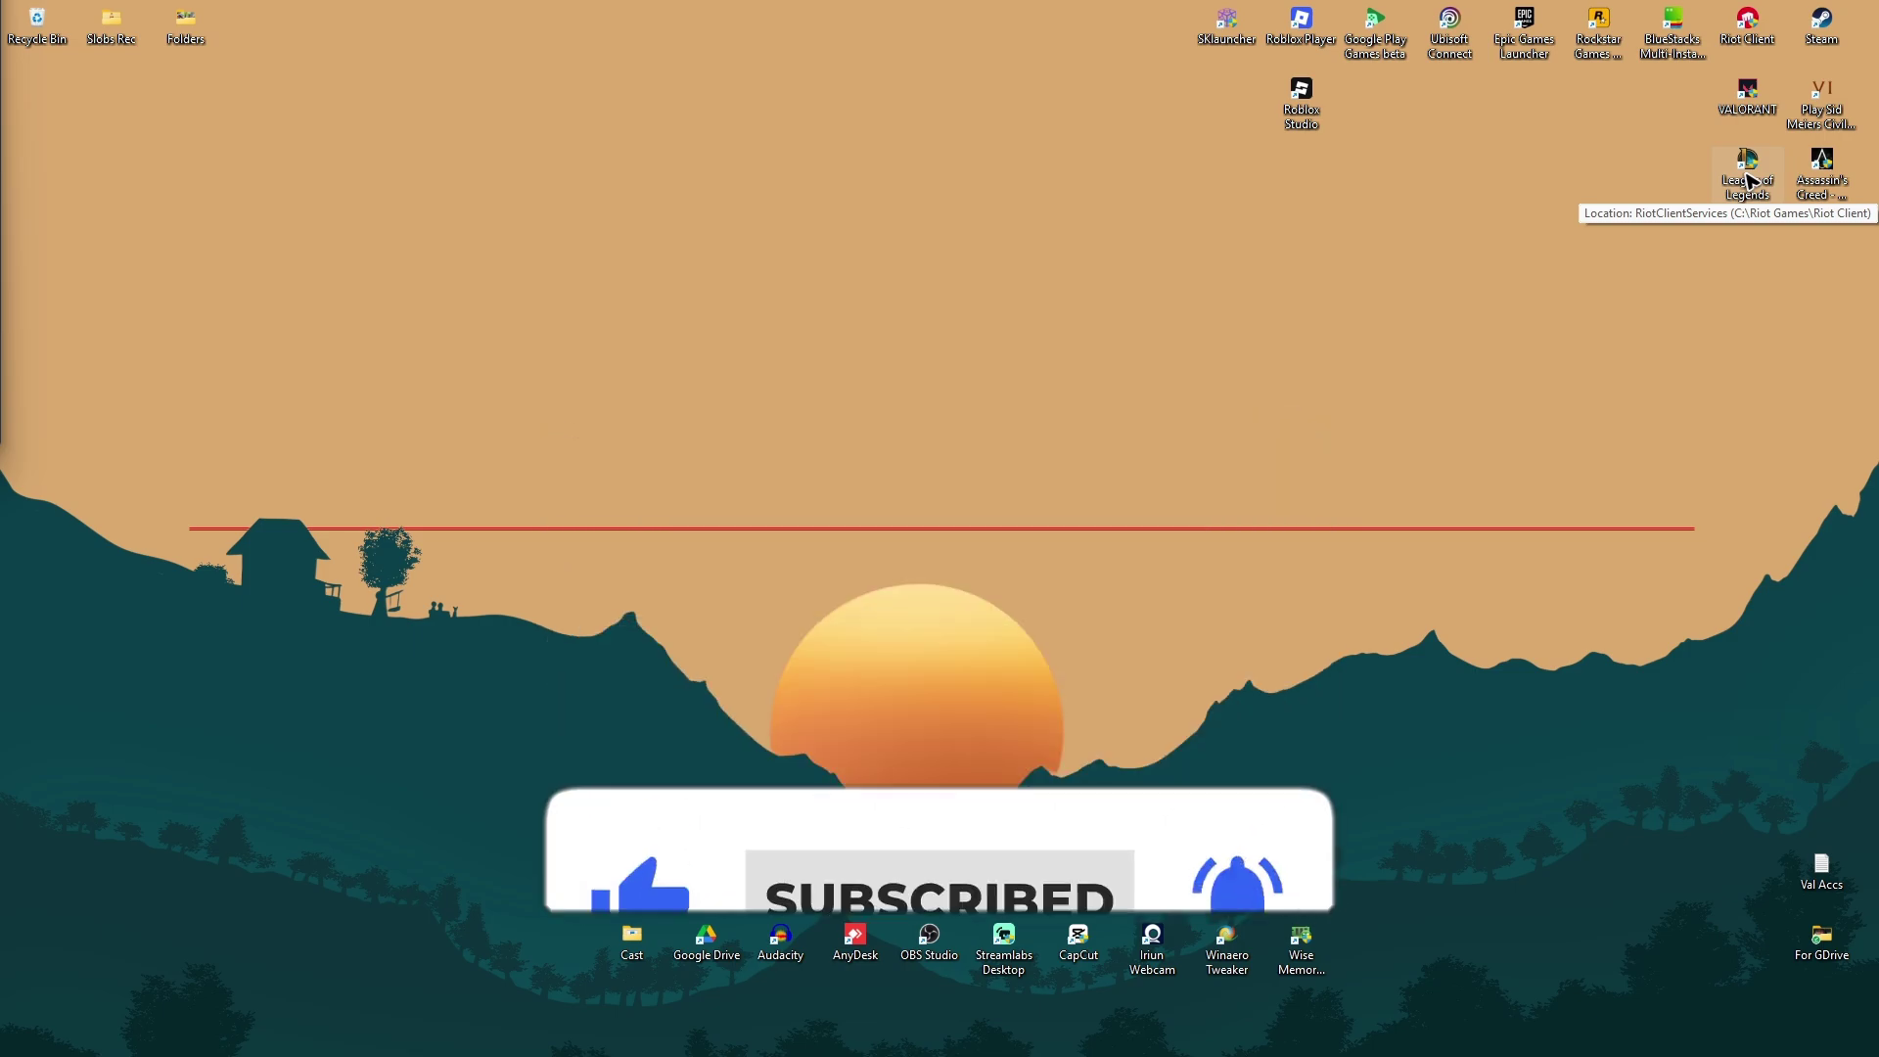
Step: Launch Task Manager from the taskbar, maximize it, and switch to the Details tab
{"action": "mouse_move", "coordinate": [1274, 1052]}
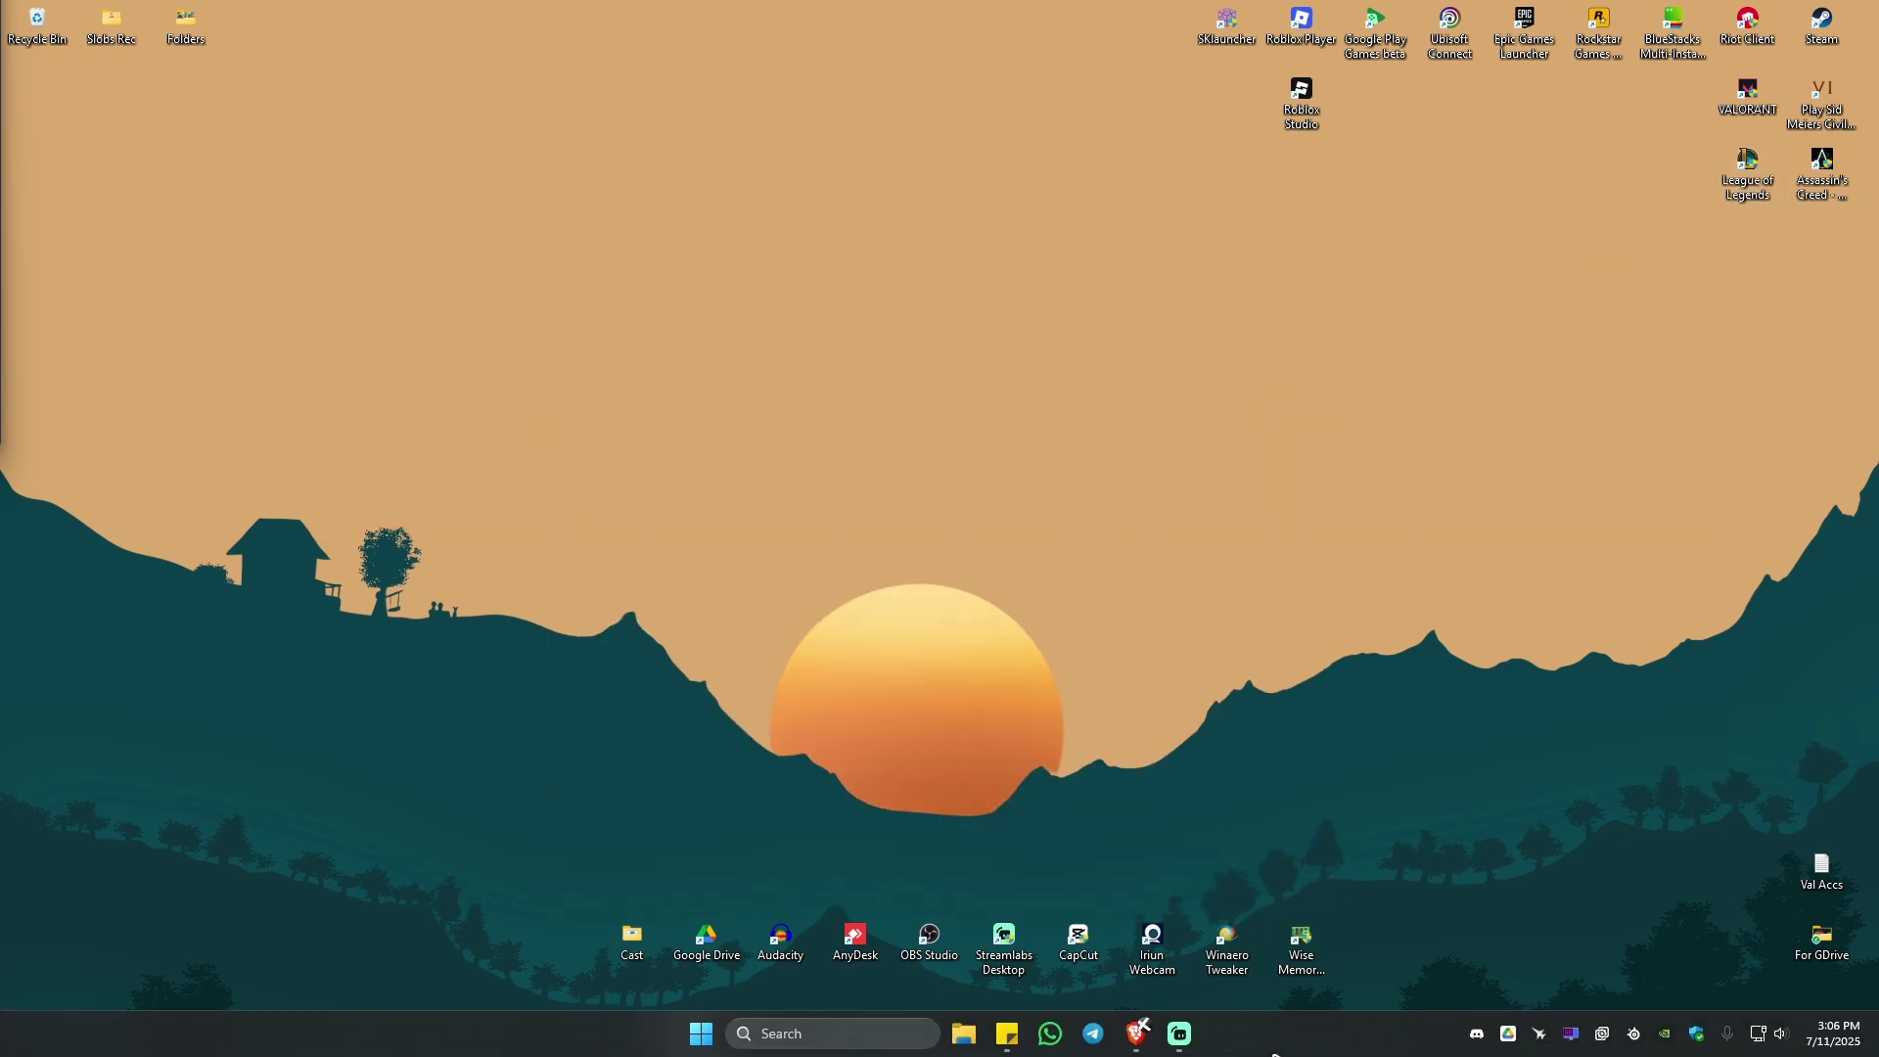
{"action": "right_click", "coordinate": [1342, 1043]}
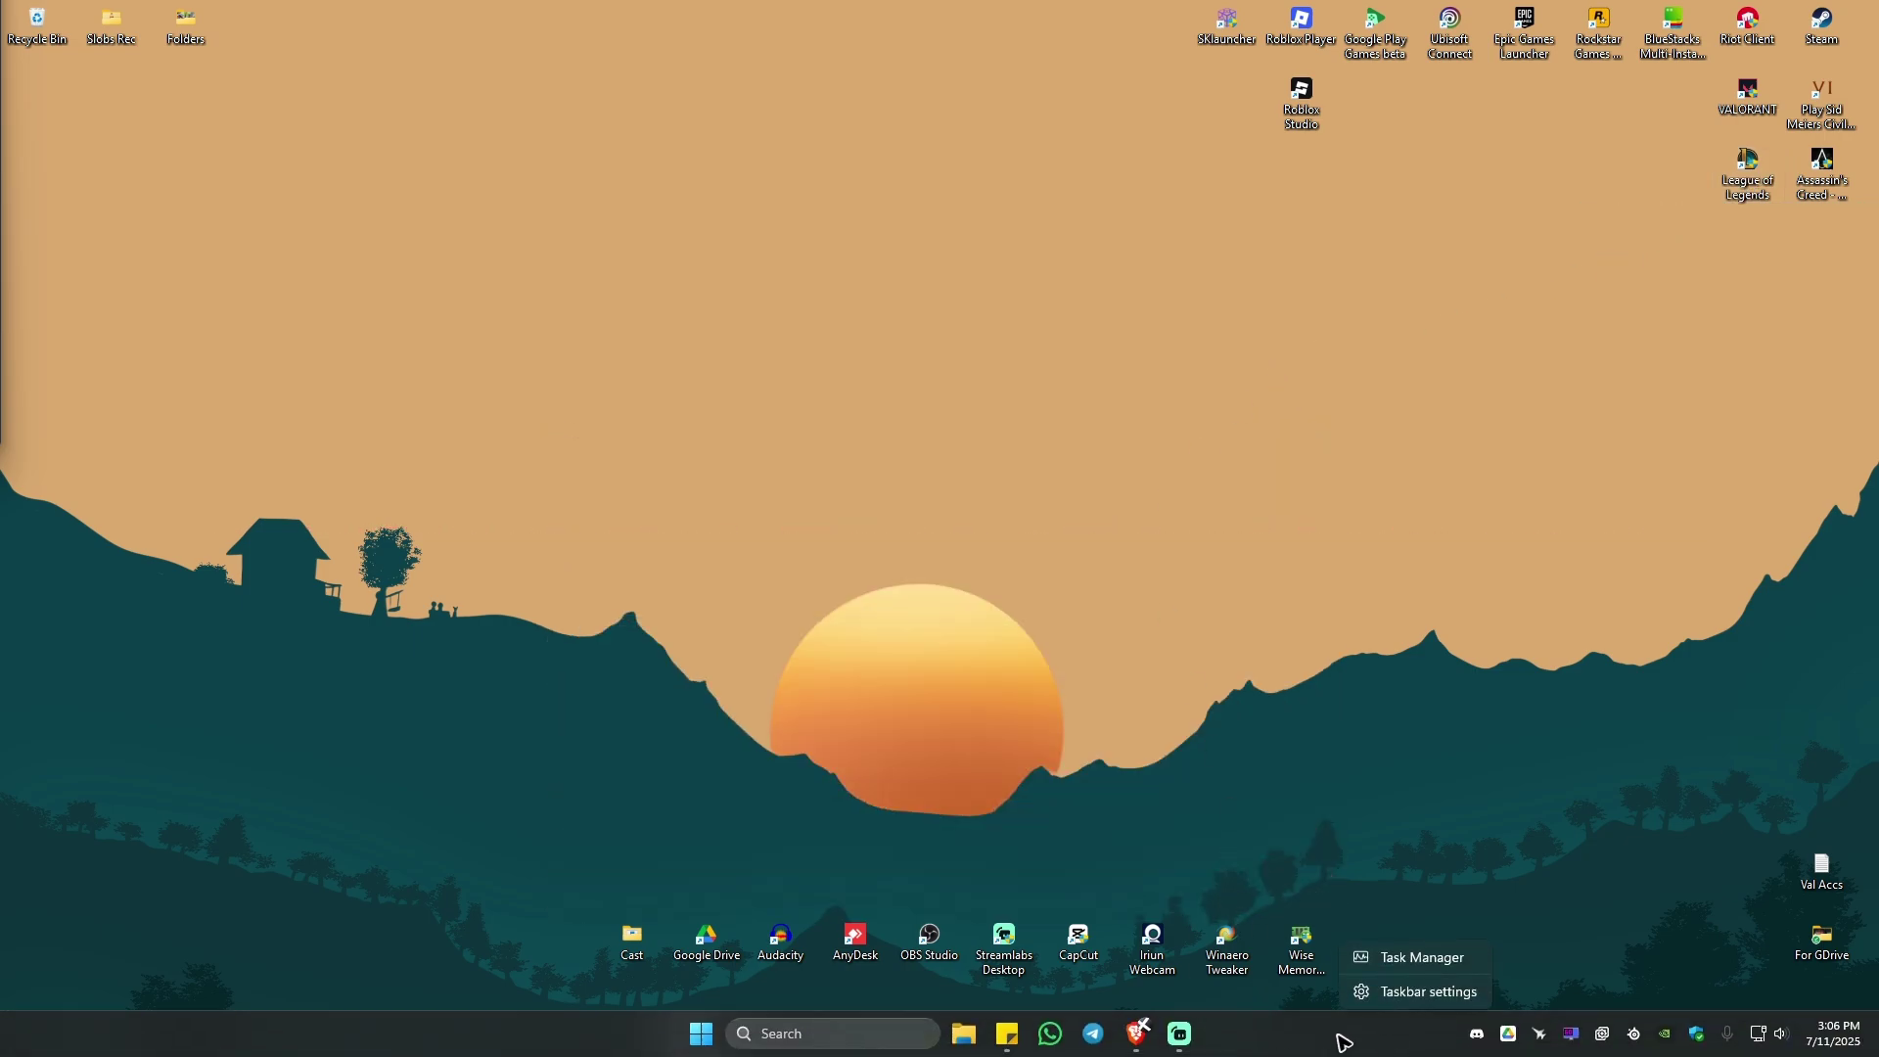
{"action": "left_click", "coordinate": [1425, 961]}
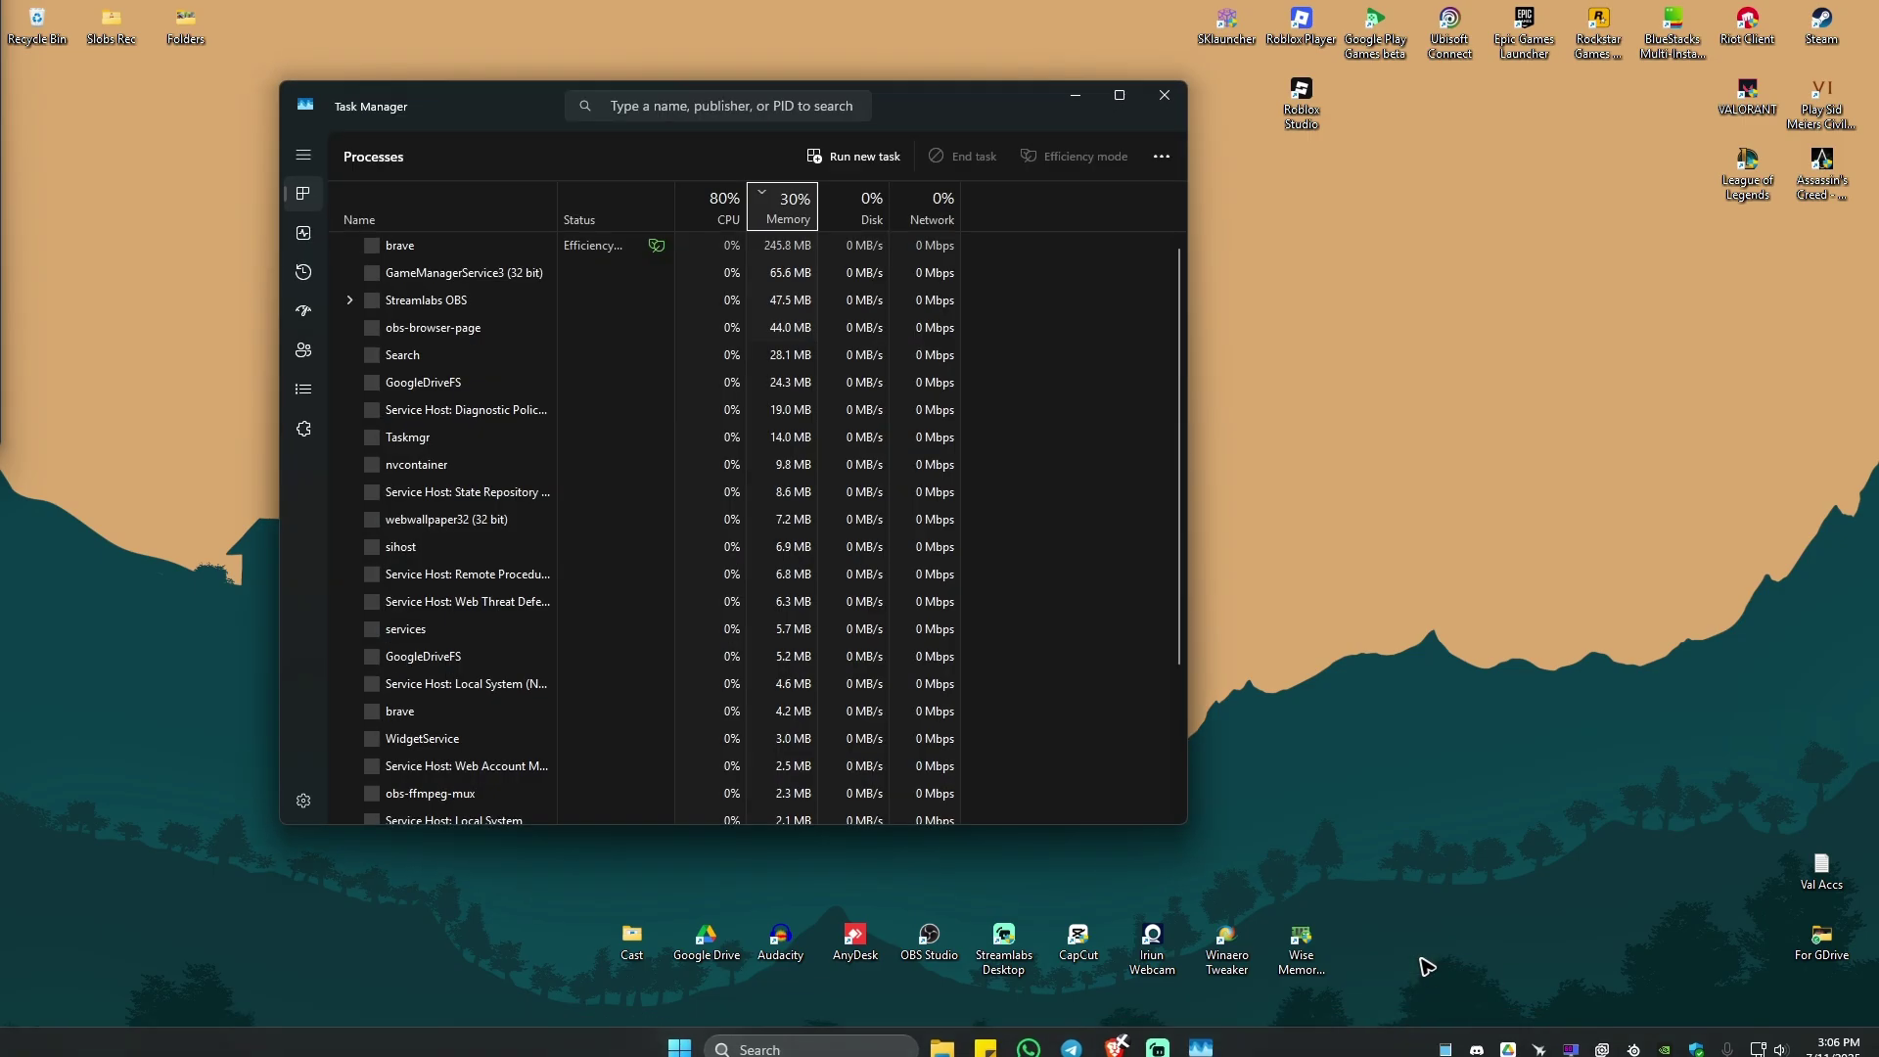
{"action": "left_click", "coordinate": [1124, 92]}
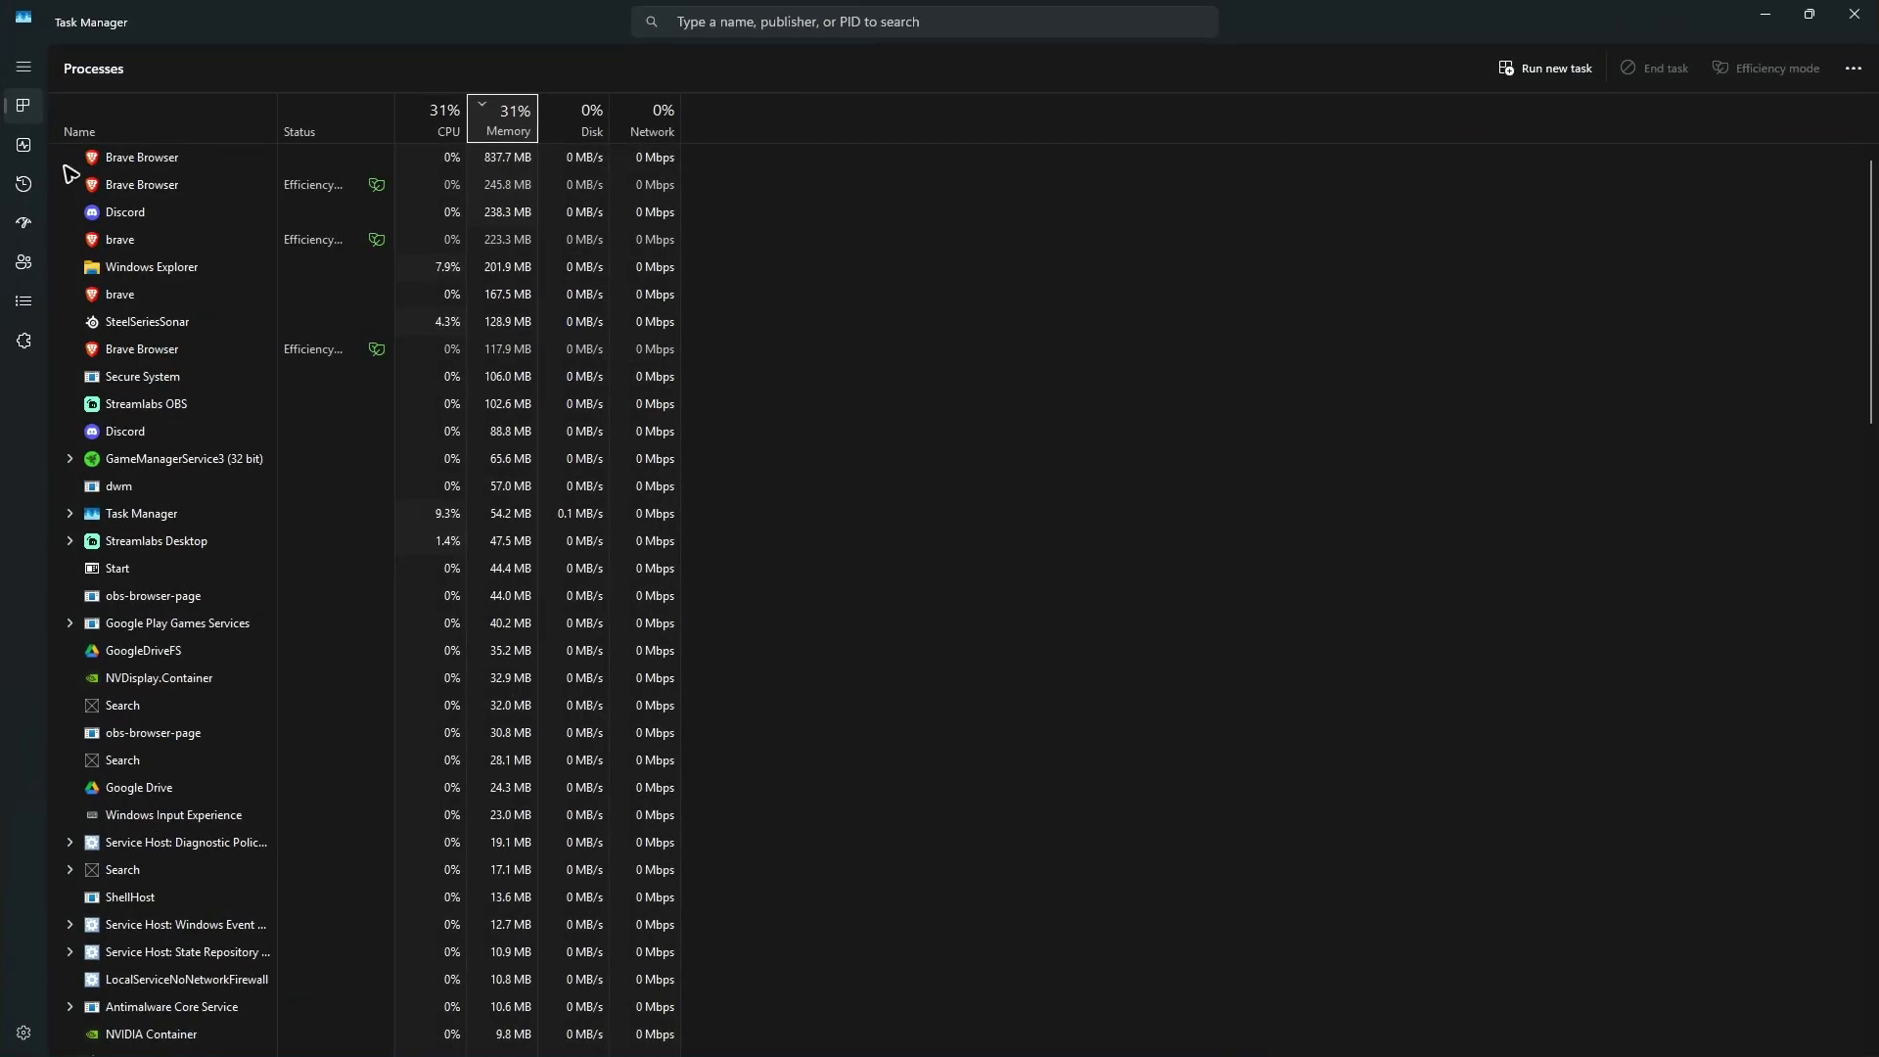
{"action": "left_click", "coordinate": [23, 301]}
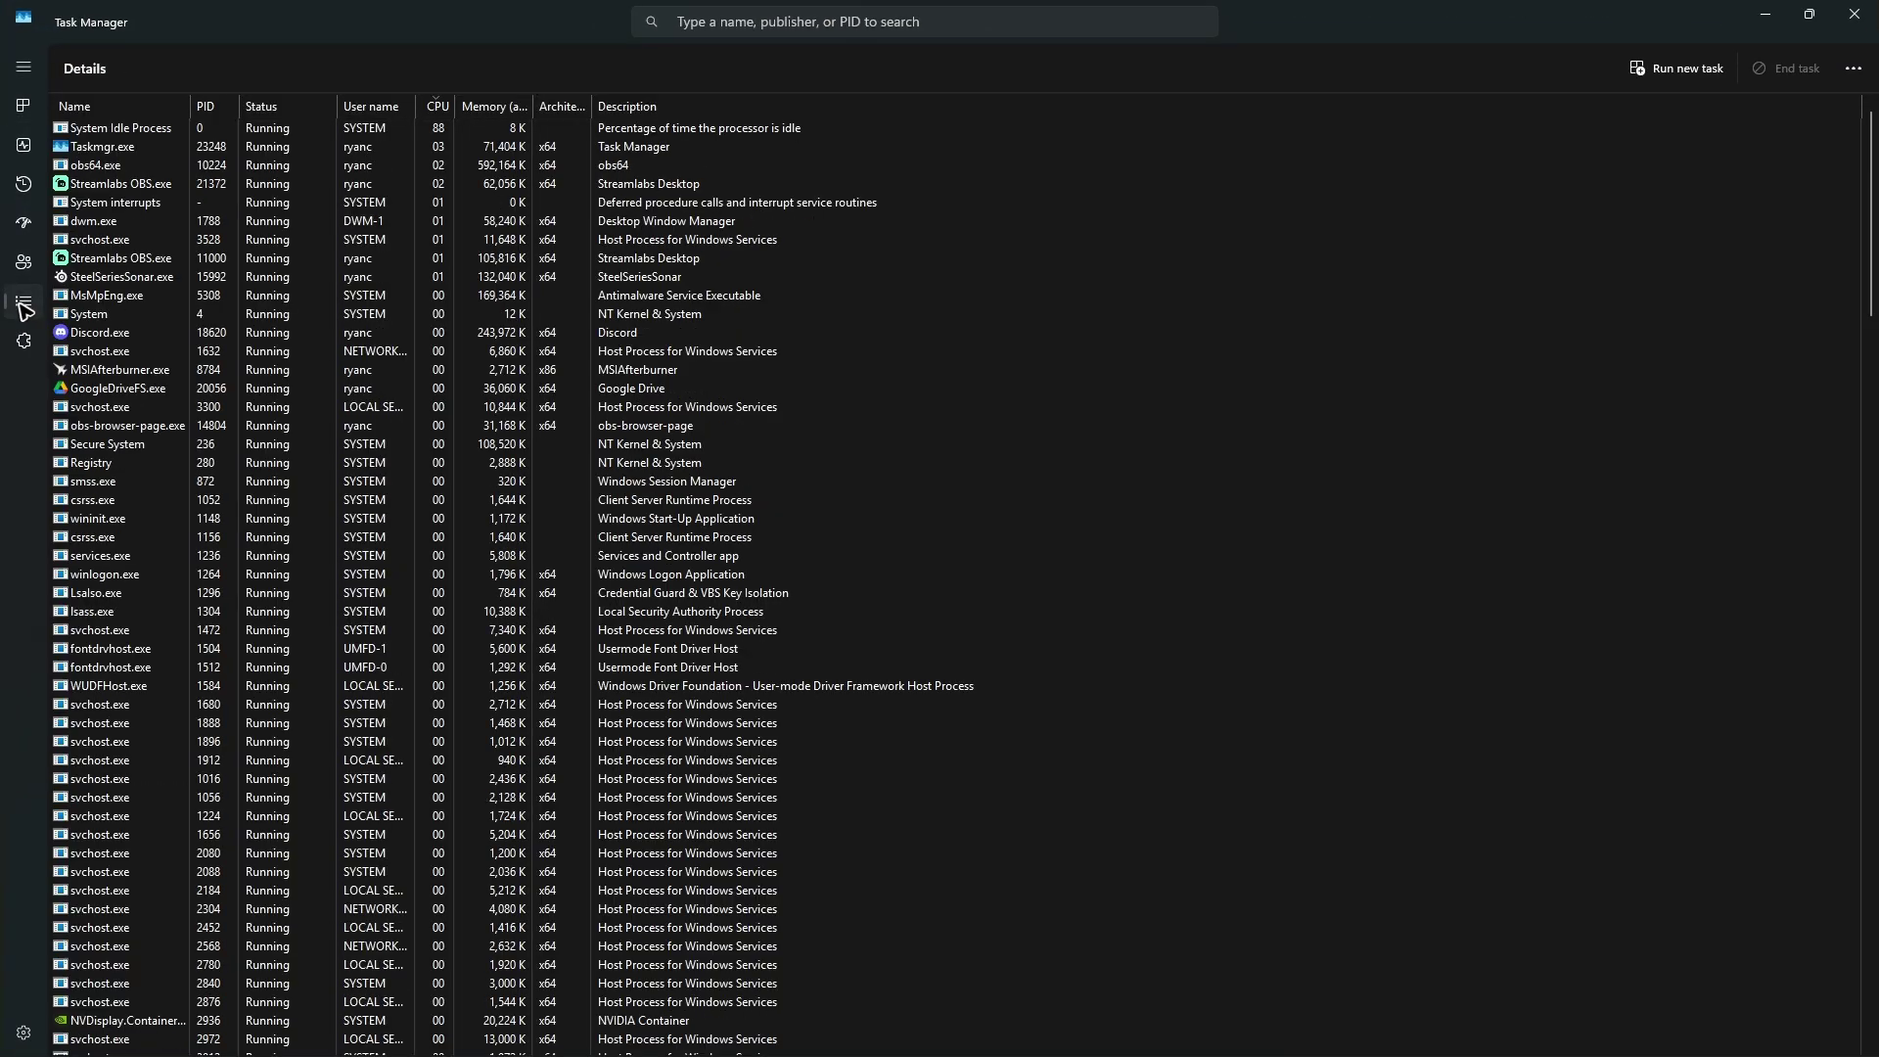
{"action": "left_click", "coordinate": [88, 333]}
Step: Browse the process list, inspect the Streamlabs OBS process's actions, then close Task Manager
{"action": "scroll", "coordinate": [167, 470], "scroll_direction": "down", "scroll_amount": 20}
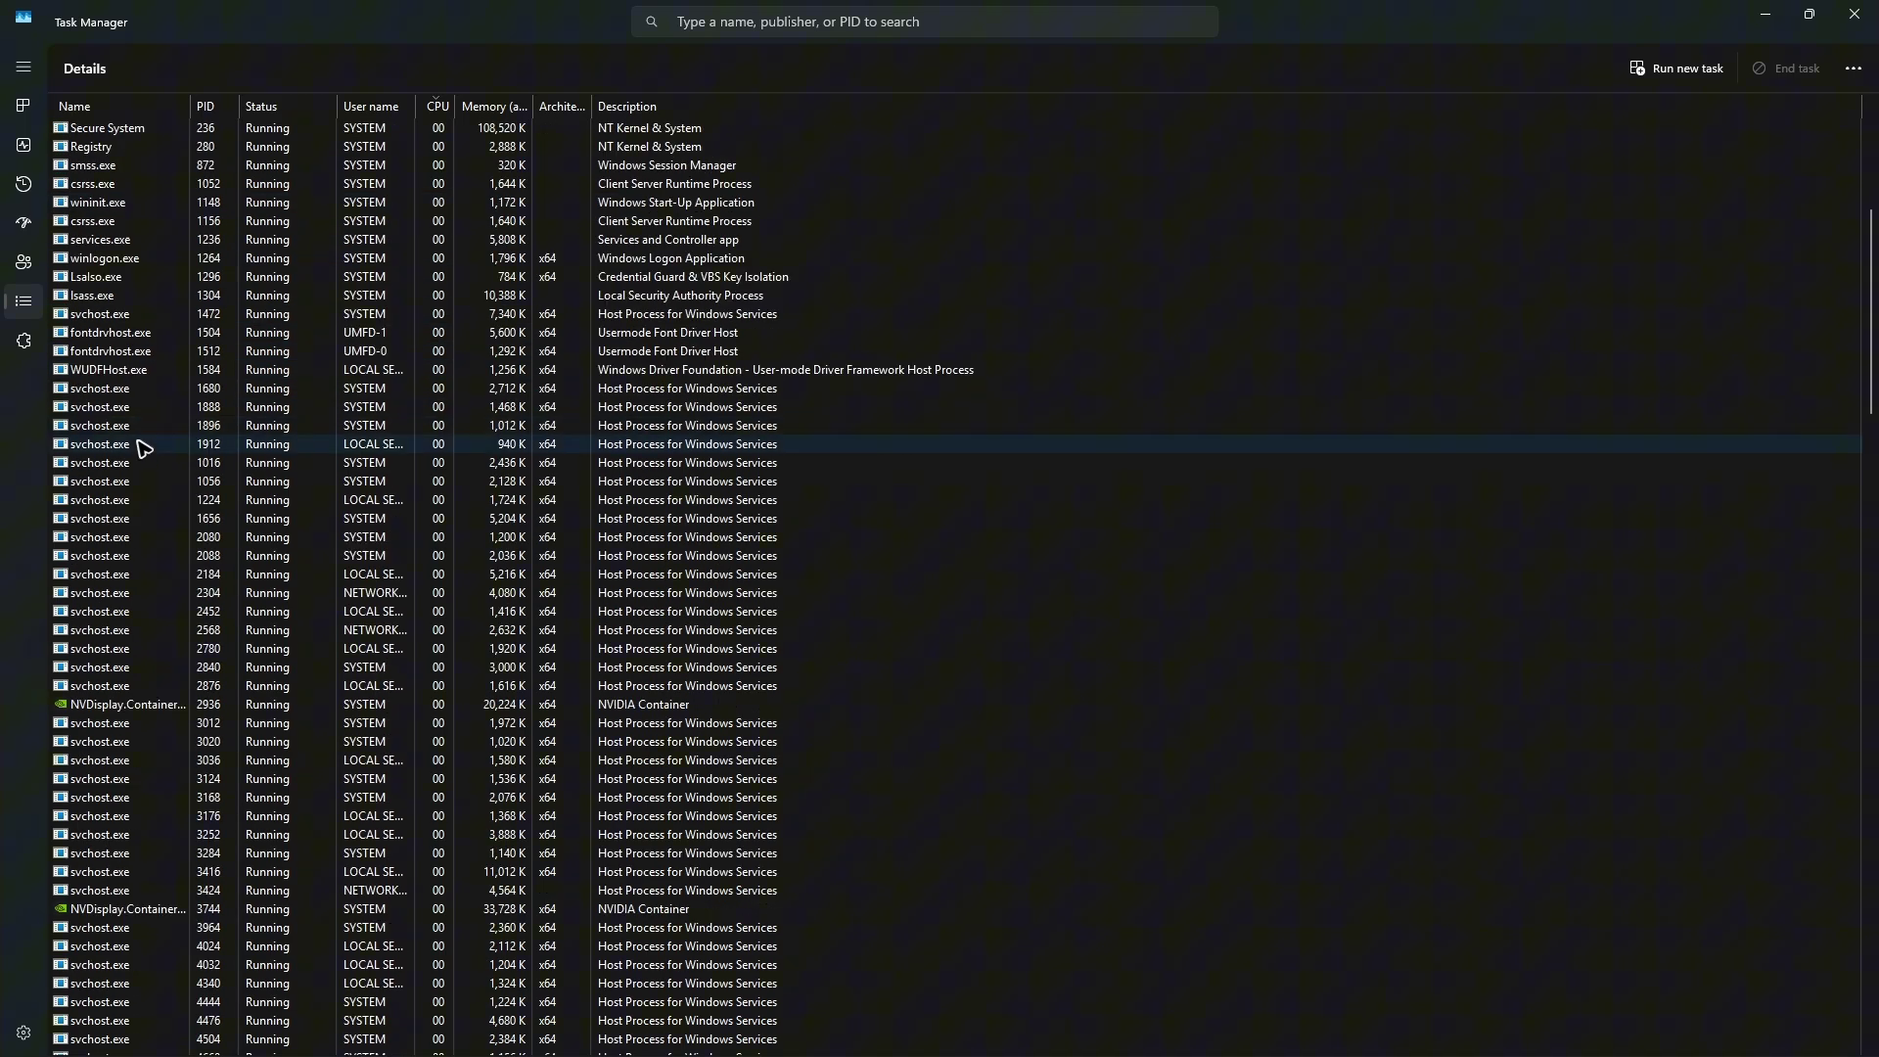
{"action": "scroll", "coordinate": [151, 541], "scroll_direction": "down", "scroll_amount": 12}
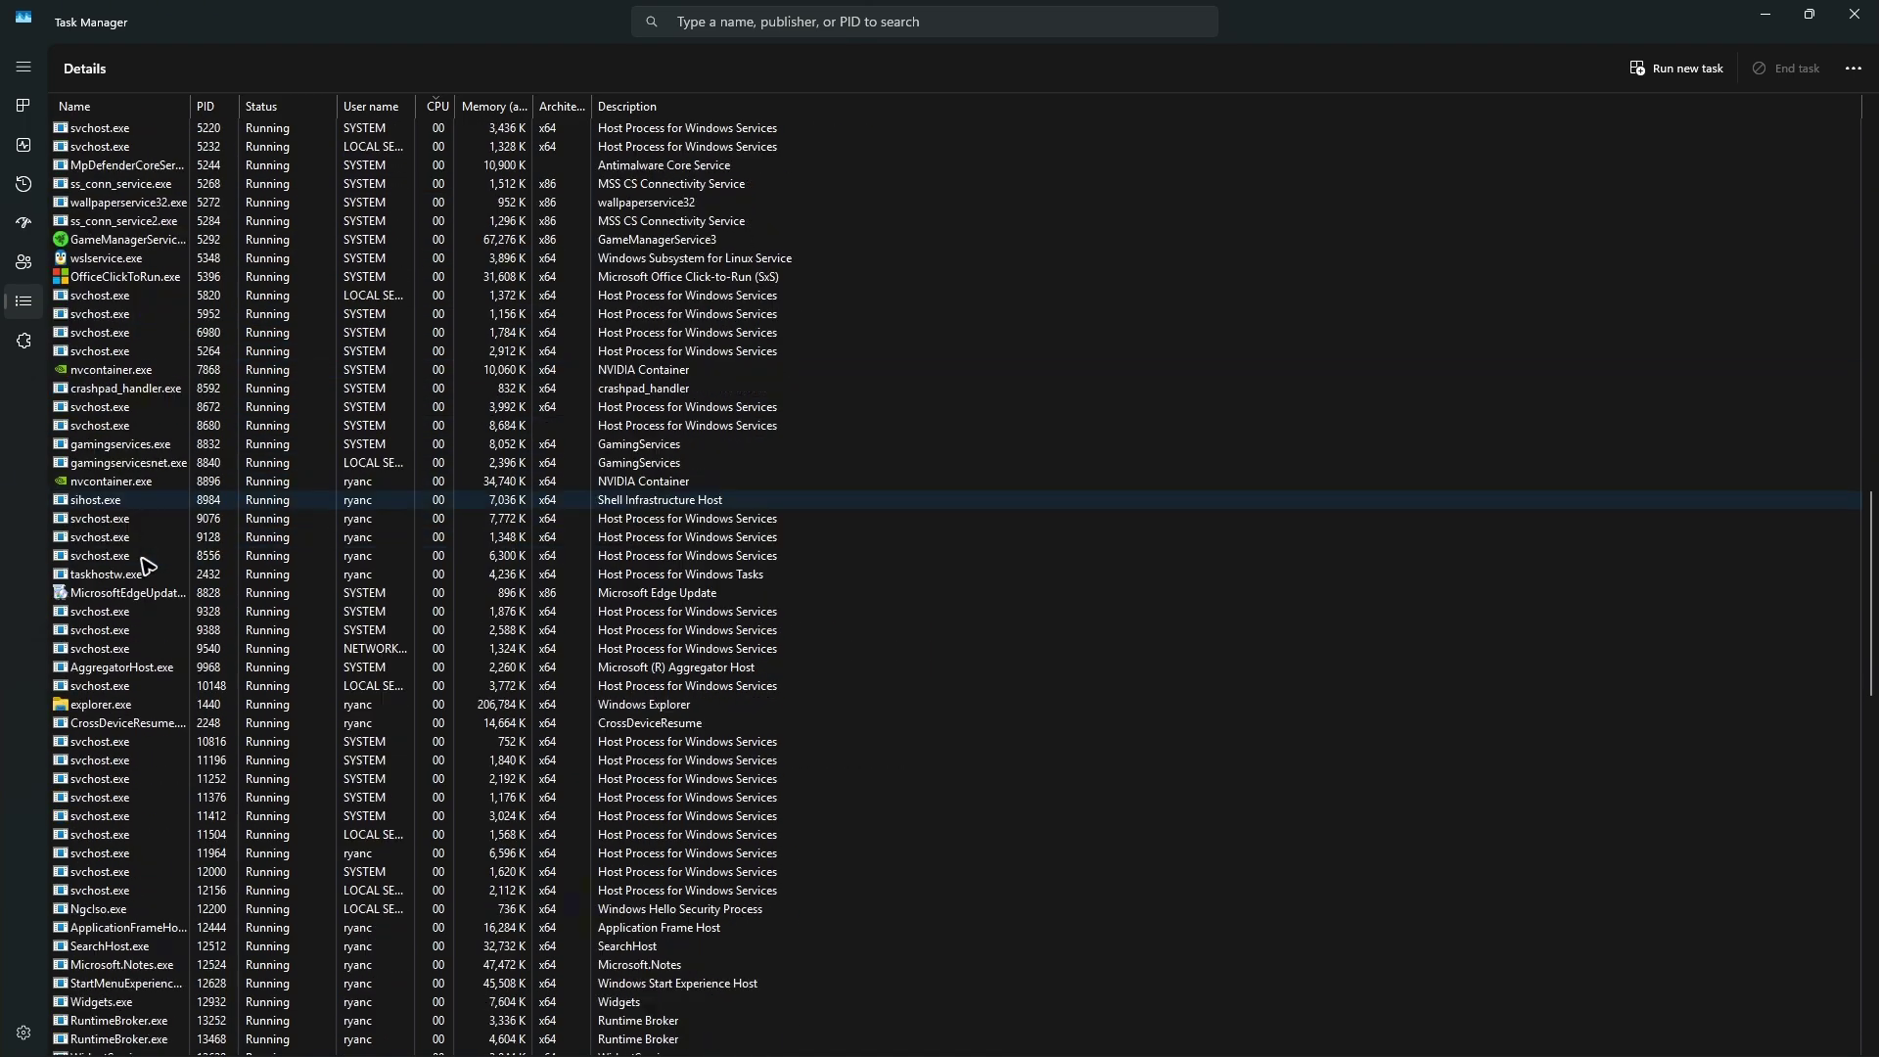
{"action": "scroll", "coordinate": [145, 570], "scroll_direction": "down", "scroll_amount": 16}
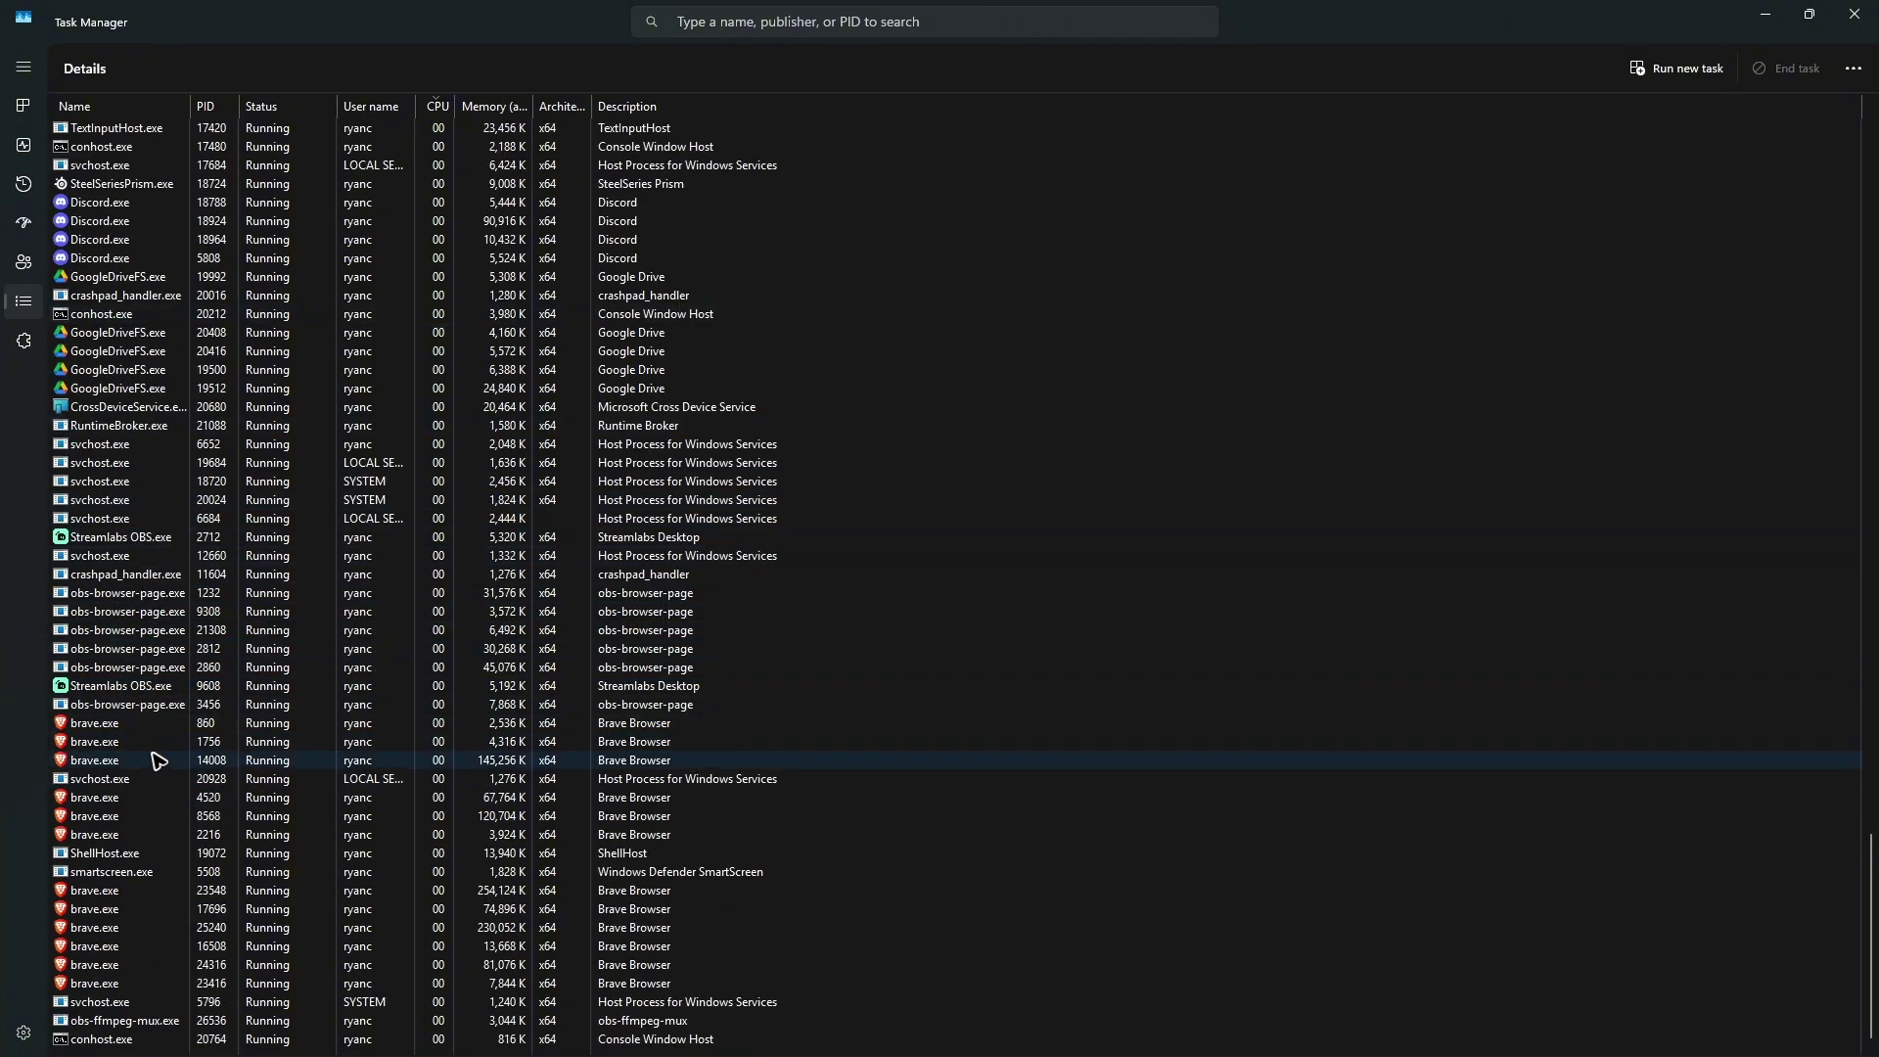
{"action": "scroll", "coordinate": [157, 760], "scroll_direction": "up", "scroll_amount": 1}
{"action": "right_click", "coordinate": [124, 723]}
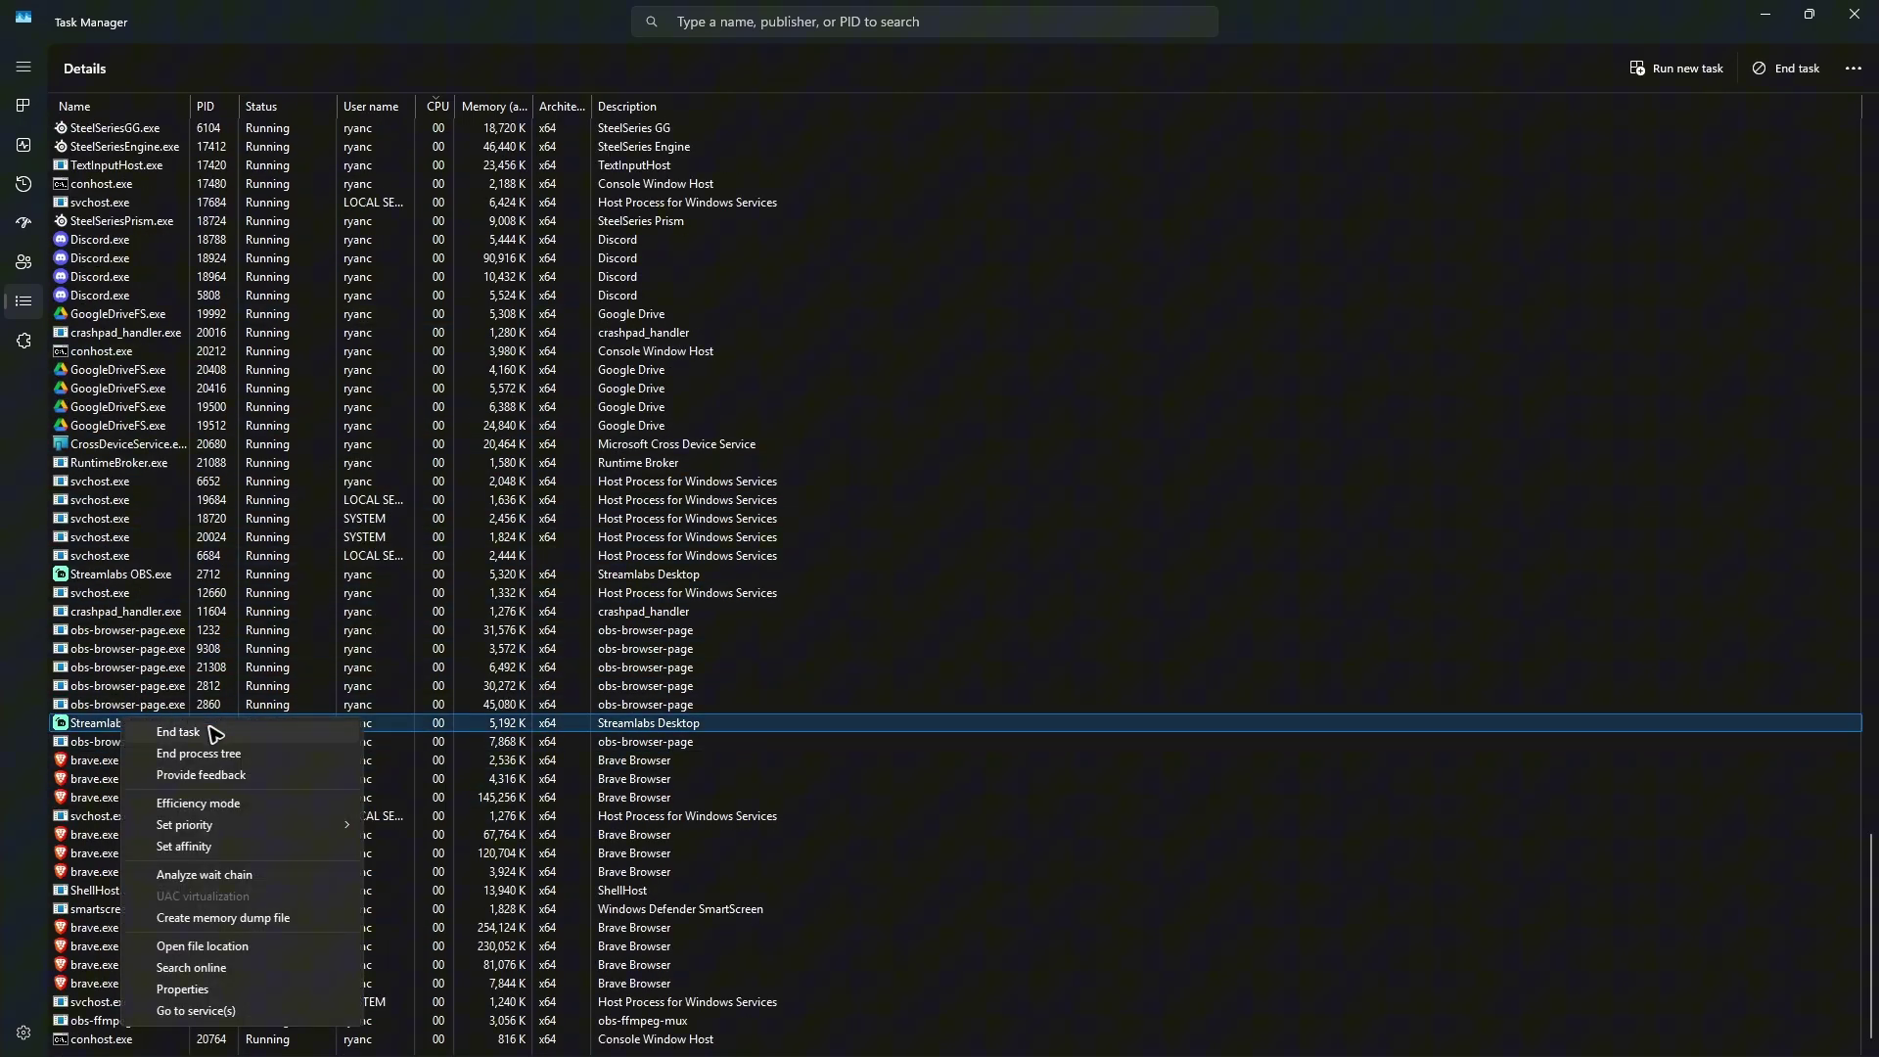
{"action": "left_click", "coordinate": [1315, 74]}
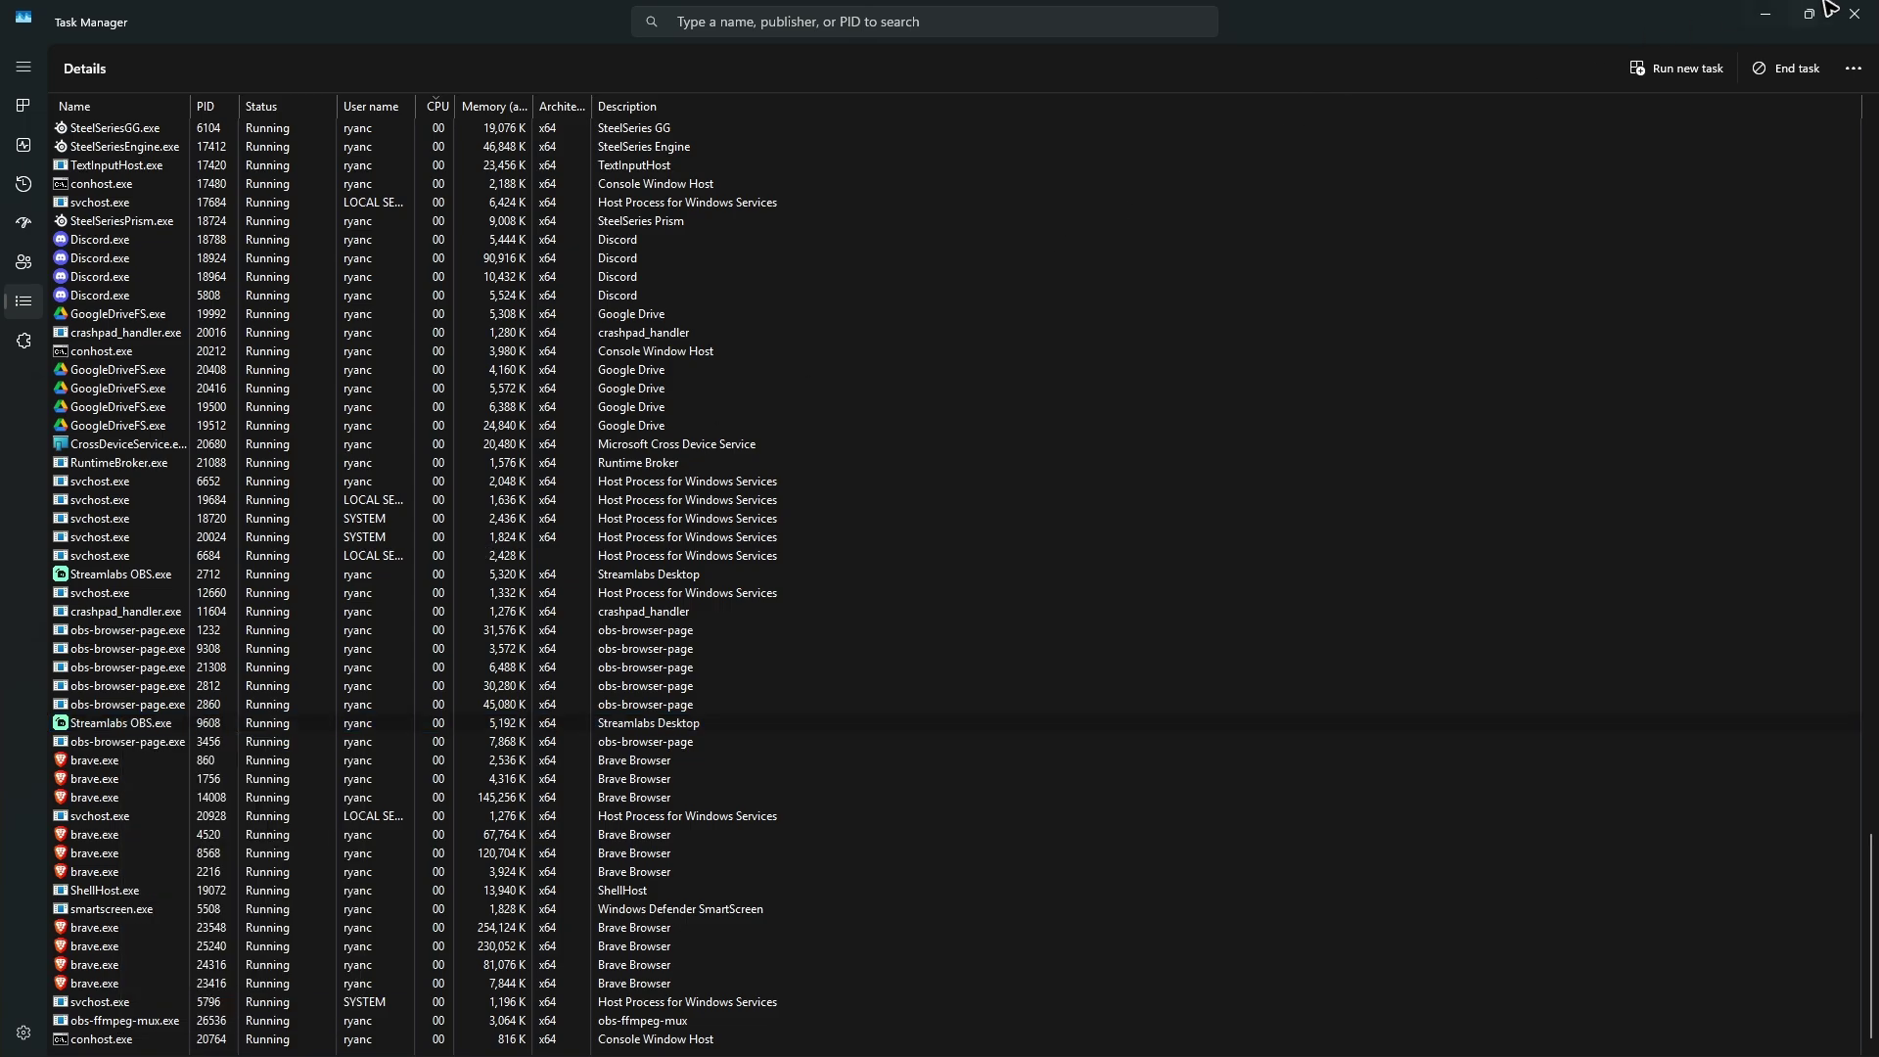
{"action": "left_click", "coordinate": [1854, 14]}
Step: Refresh the desktop and launch the Services app from Windows search
{"action": "right_click", "coordinate": [765, 392]}
{"action": "left_click", "coordinate": [831, 476]}
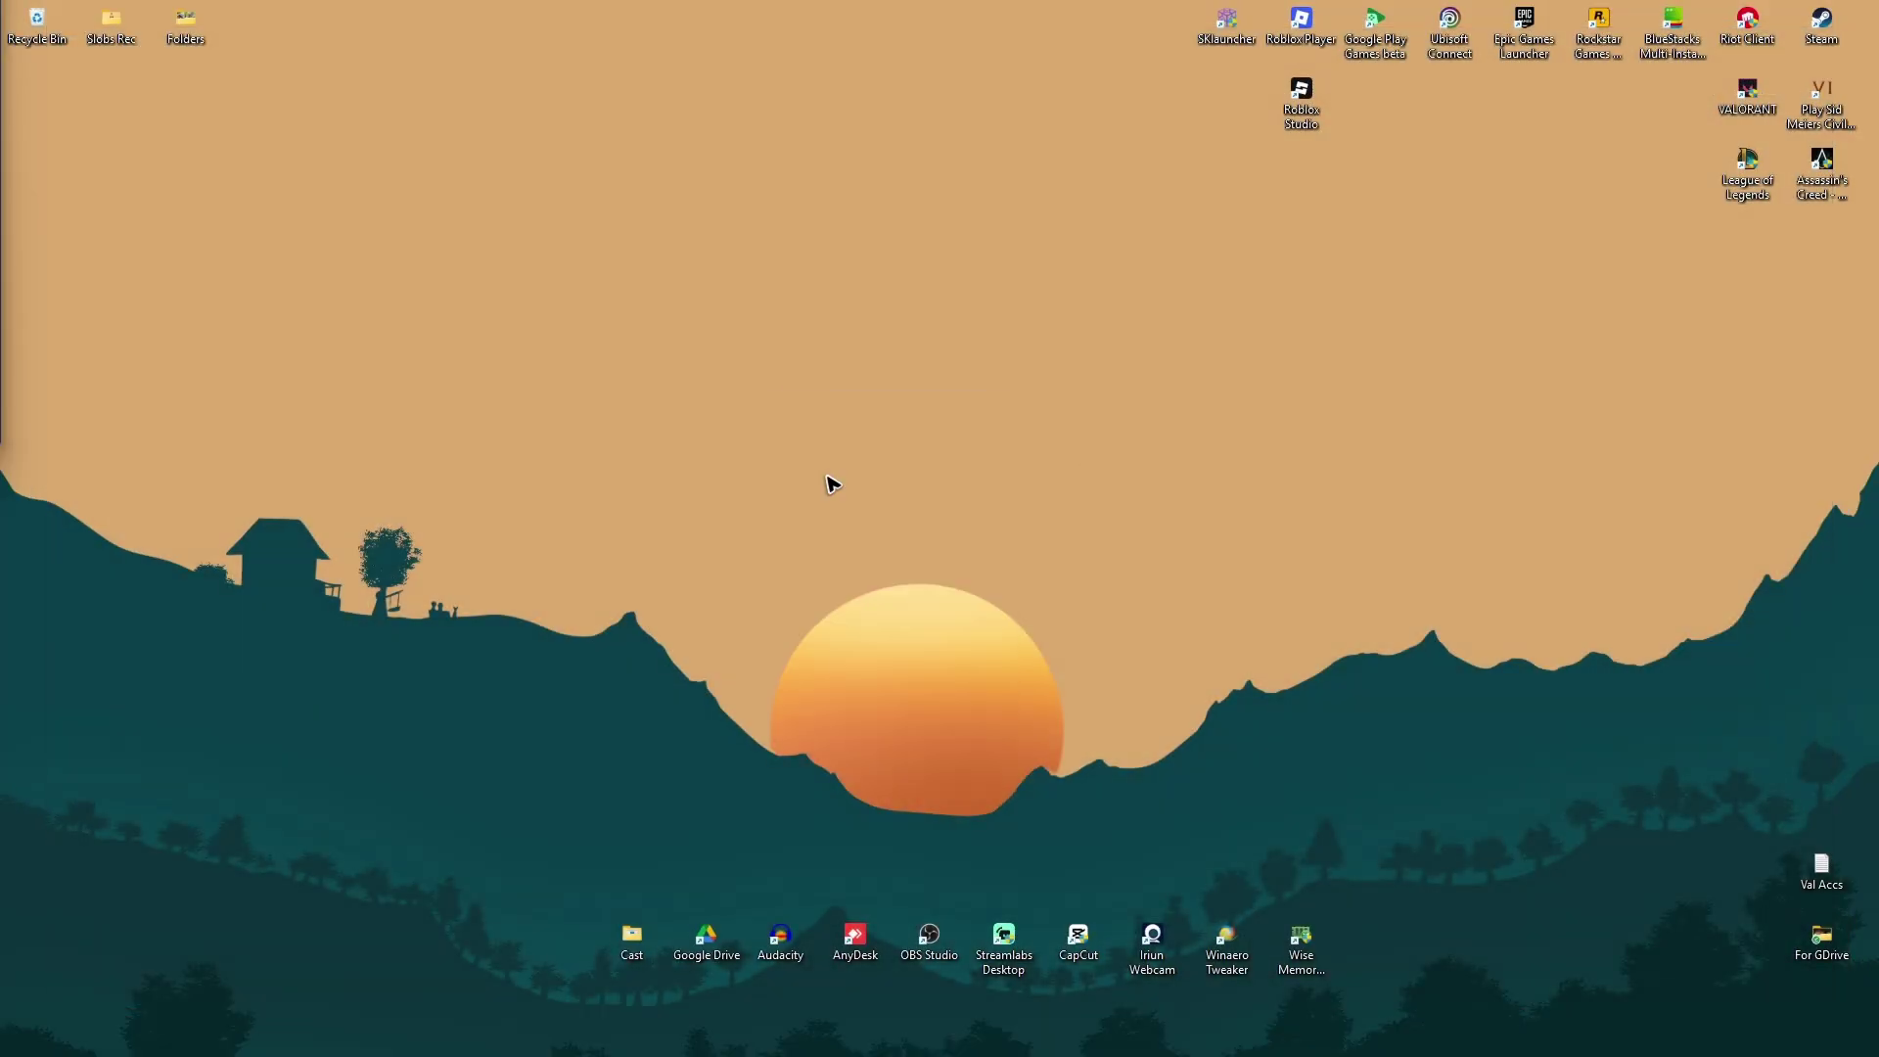
{"action": "left_click", "coordinate": [874, 1037]}
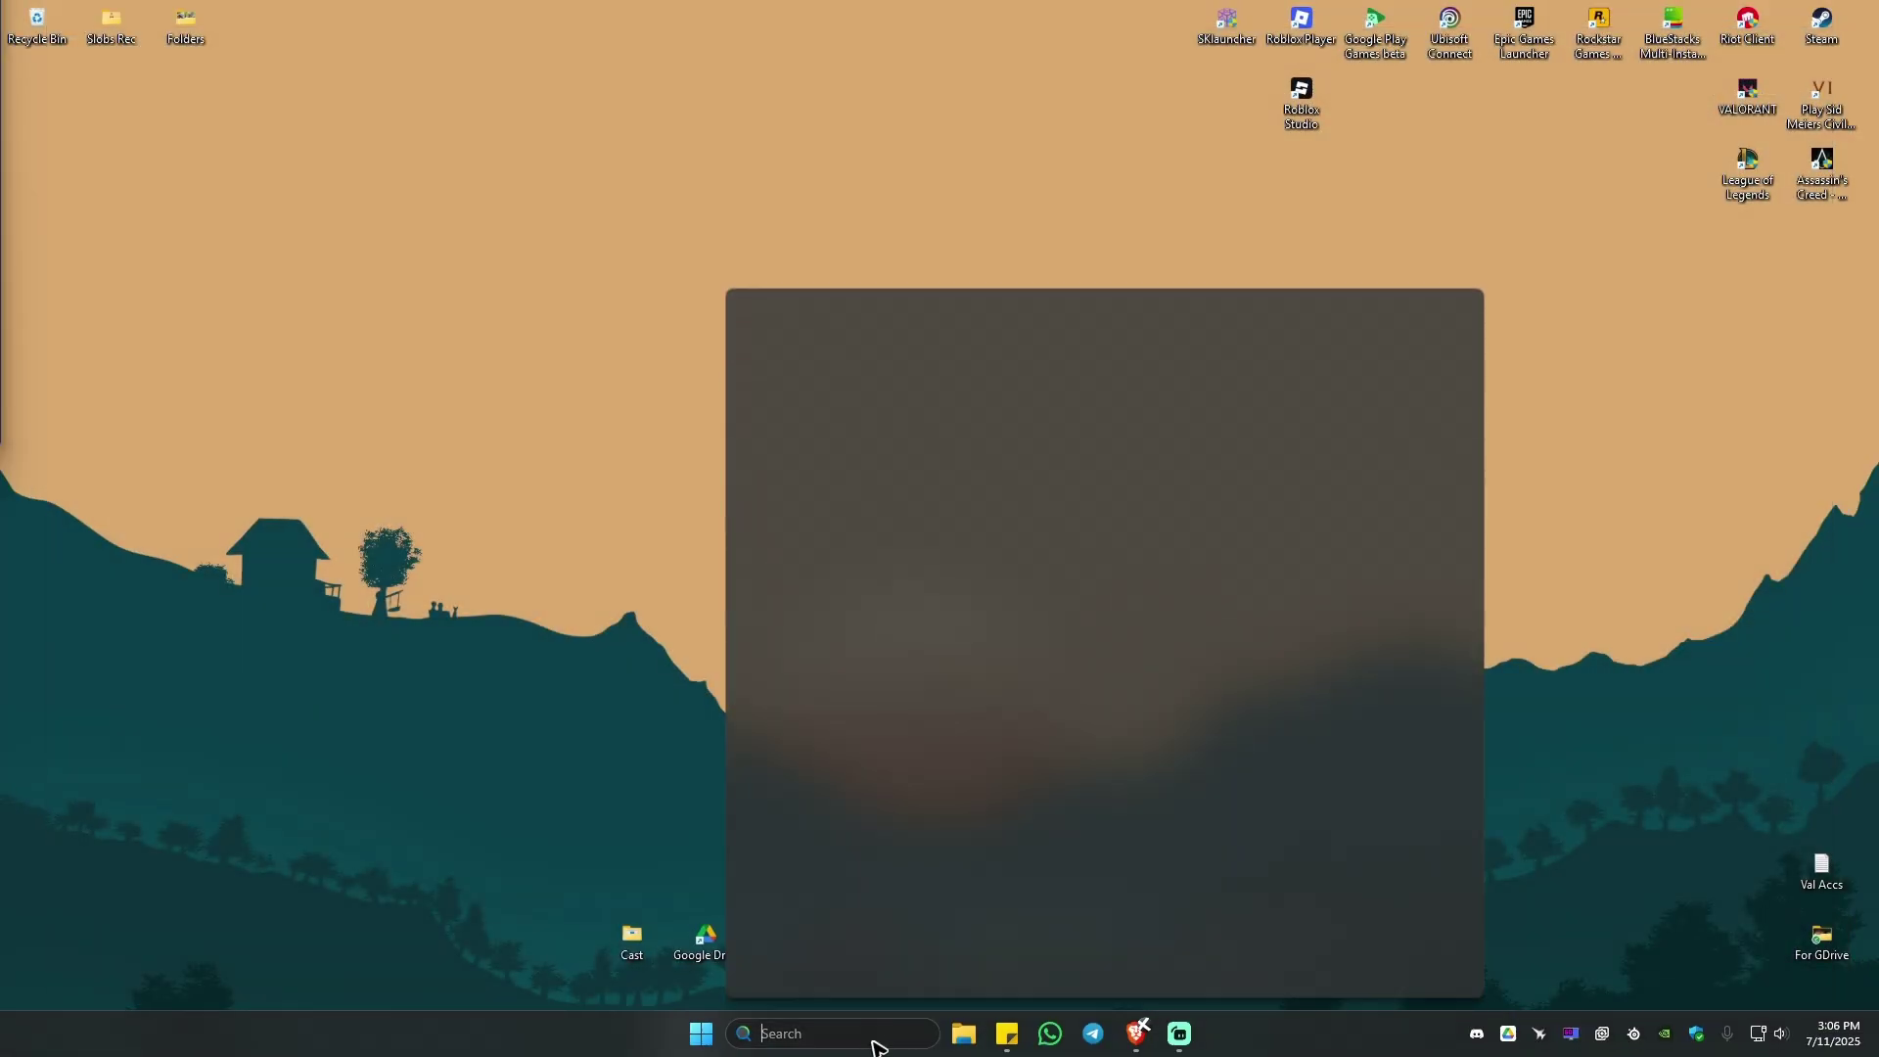
{"action": "type", "text": "servie"}
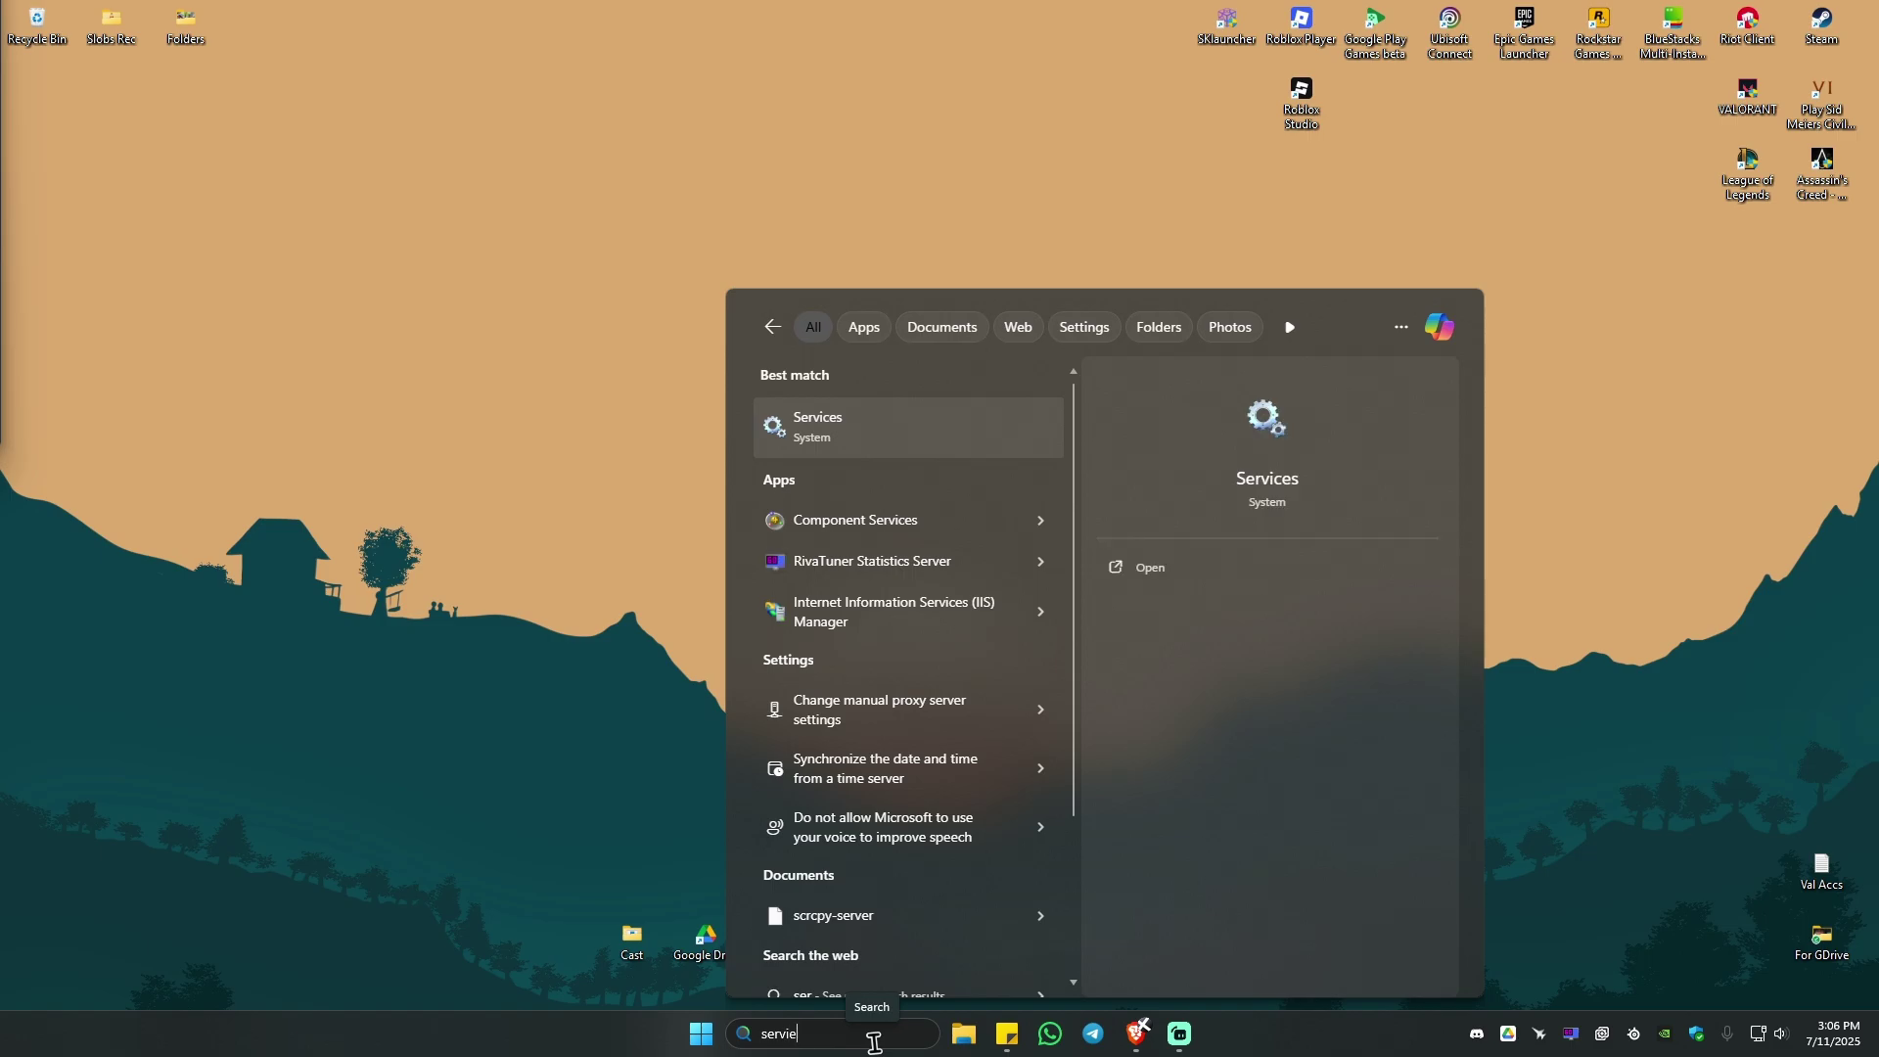
{"action": "left_click", "coordinate": [858, 443]}
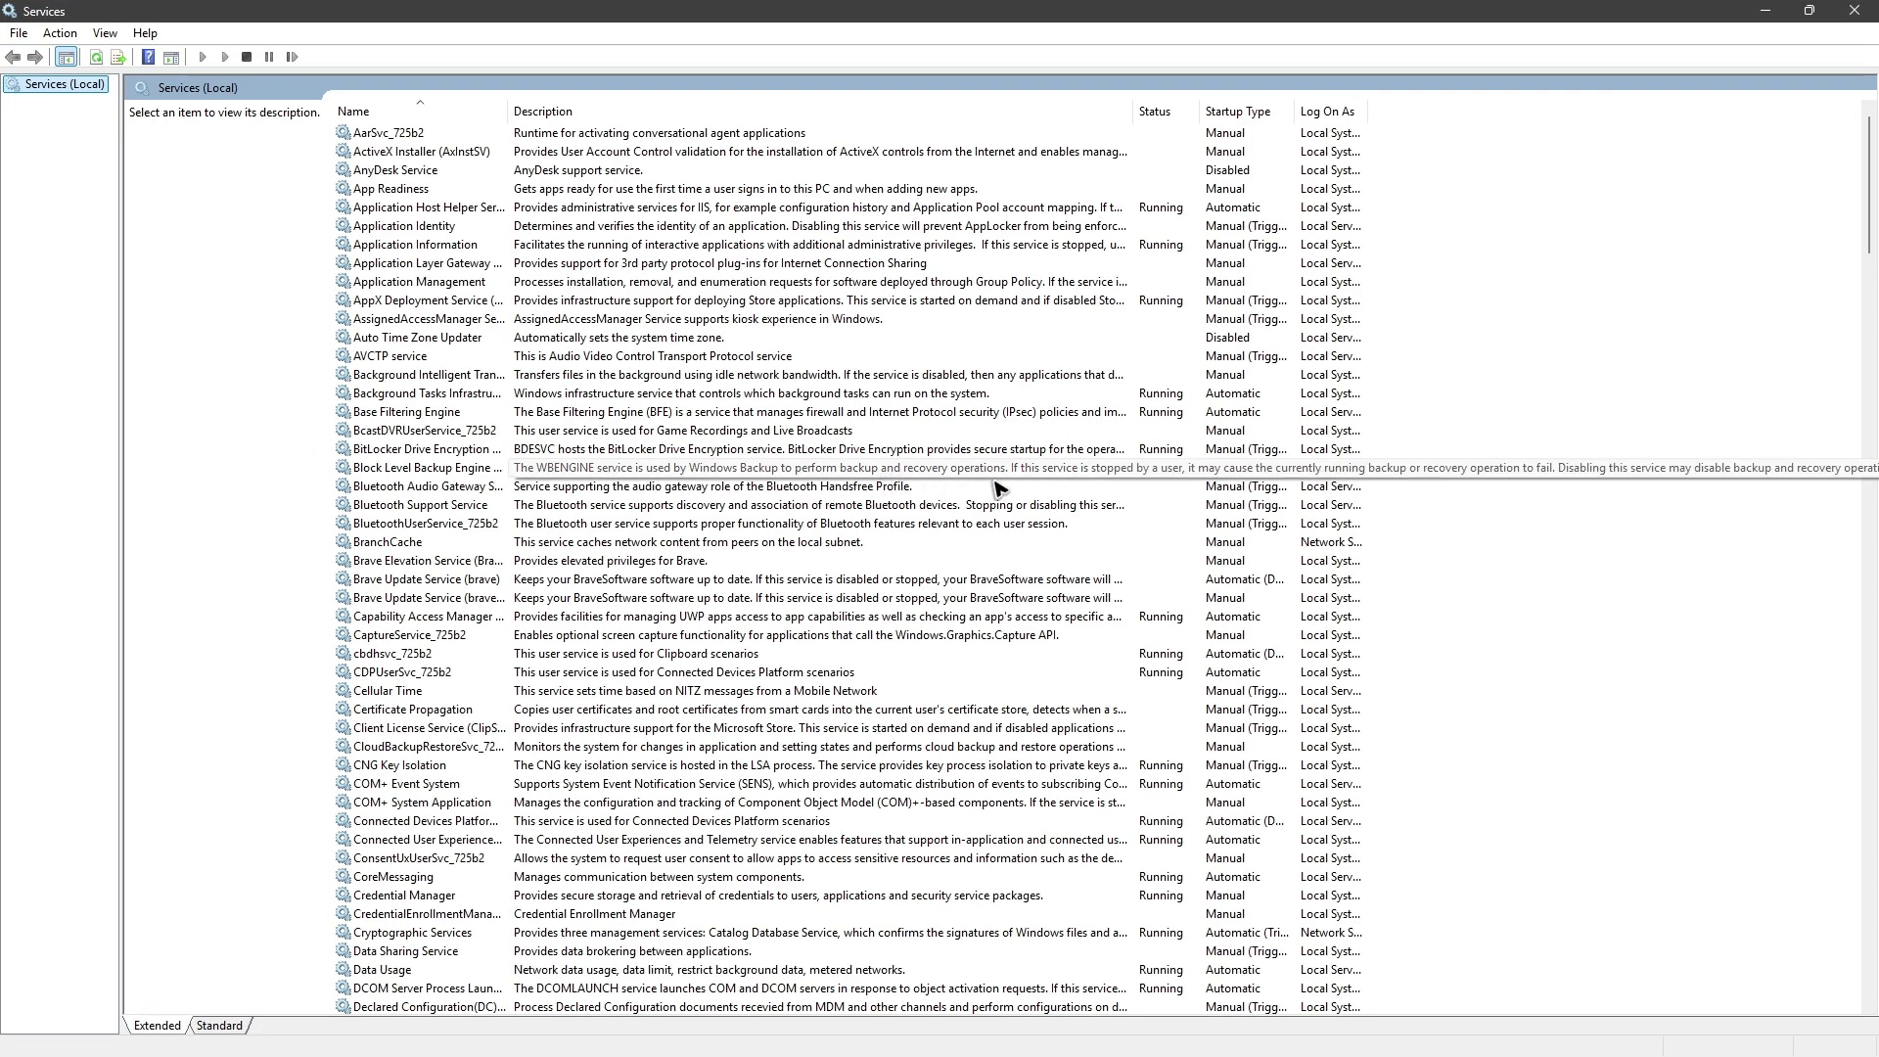
Step: Scroll the Services list down to vgc, select it and bring up its context menu
{"action": "left_click_drag", "start_coordinate": [1866, 231], "coordinate": [1850, 797]}
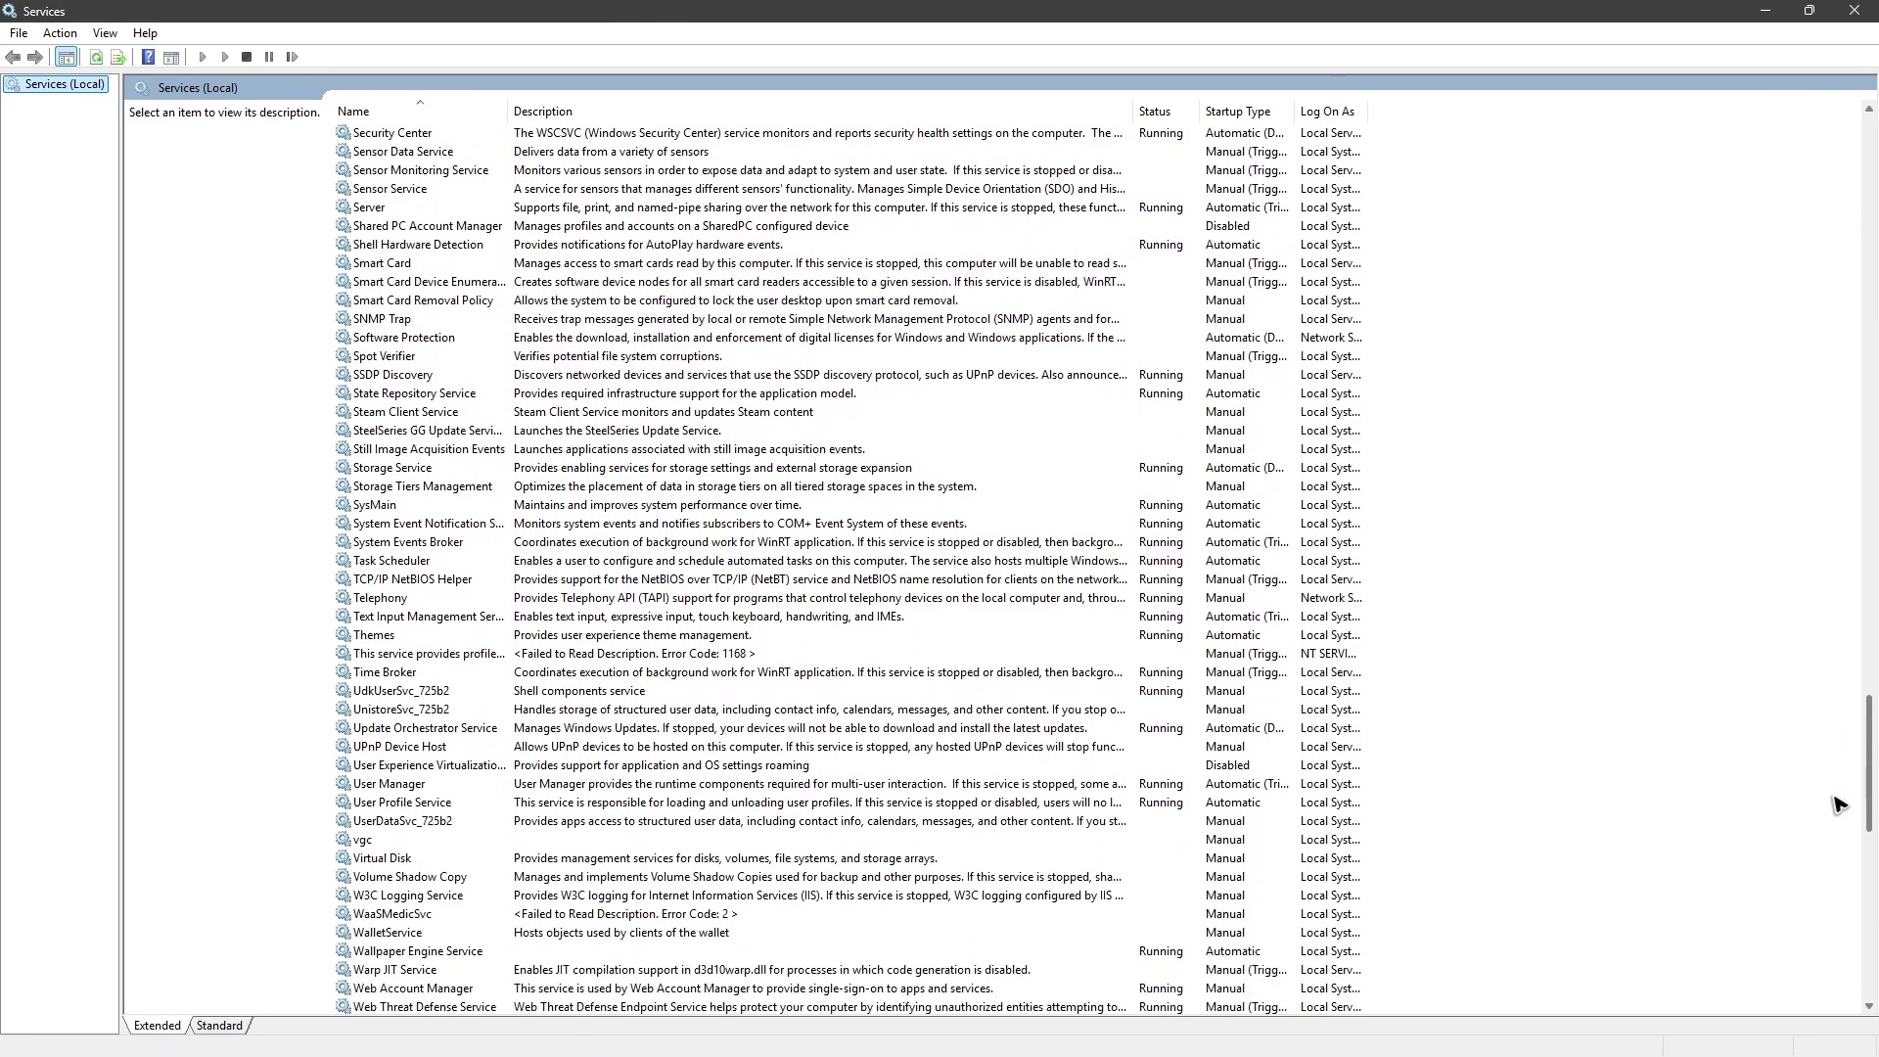
{"action": "left_click", "coordinate": [360, 842]}
{"action": "right_click", "coordinate": [386, 840]}
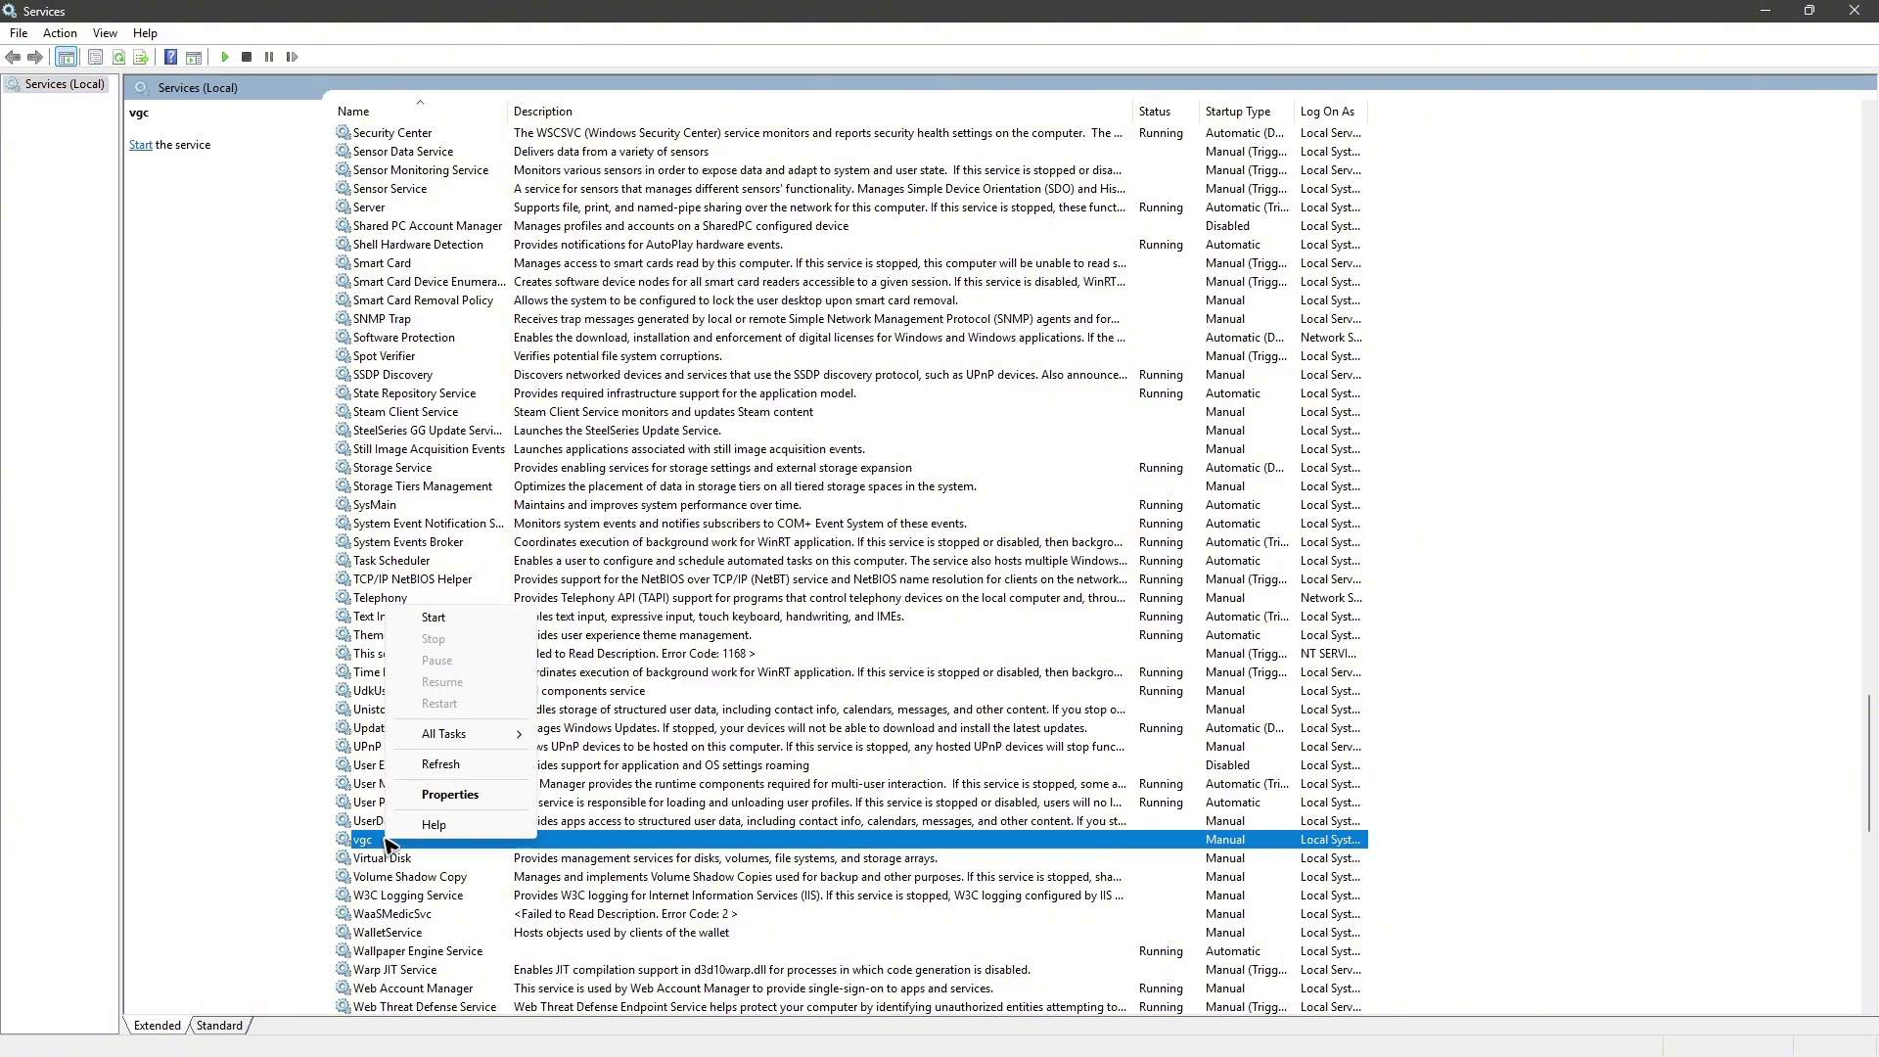
Step: In vgc Properties, set Startup type to Automatic, apply, start the service, and confirm with OK
{"action": "left_click", "coordinate": [448, 796]}
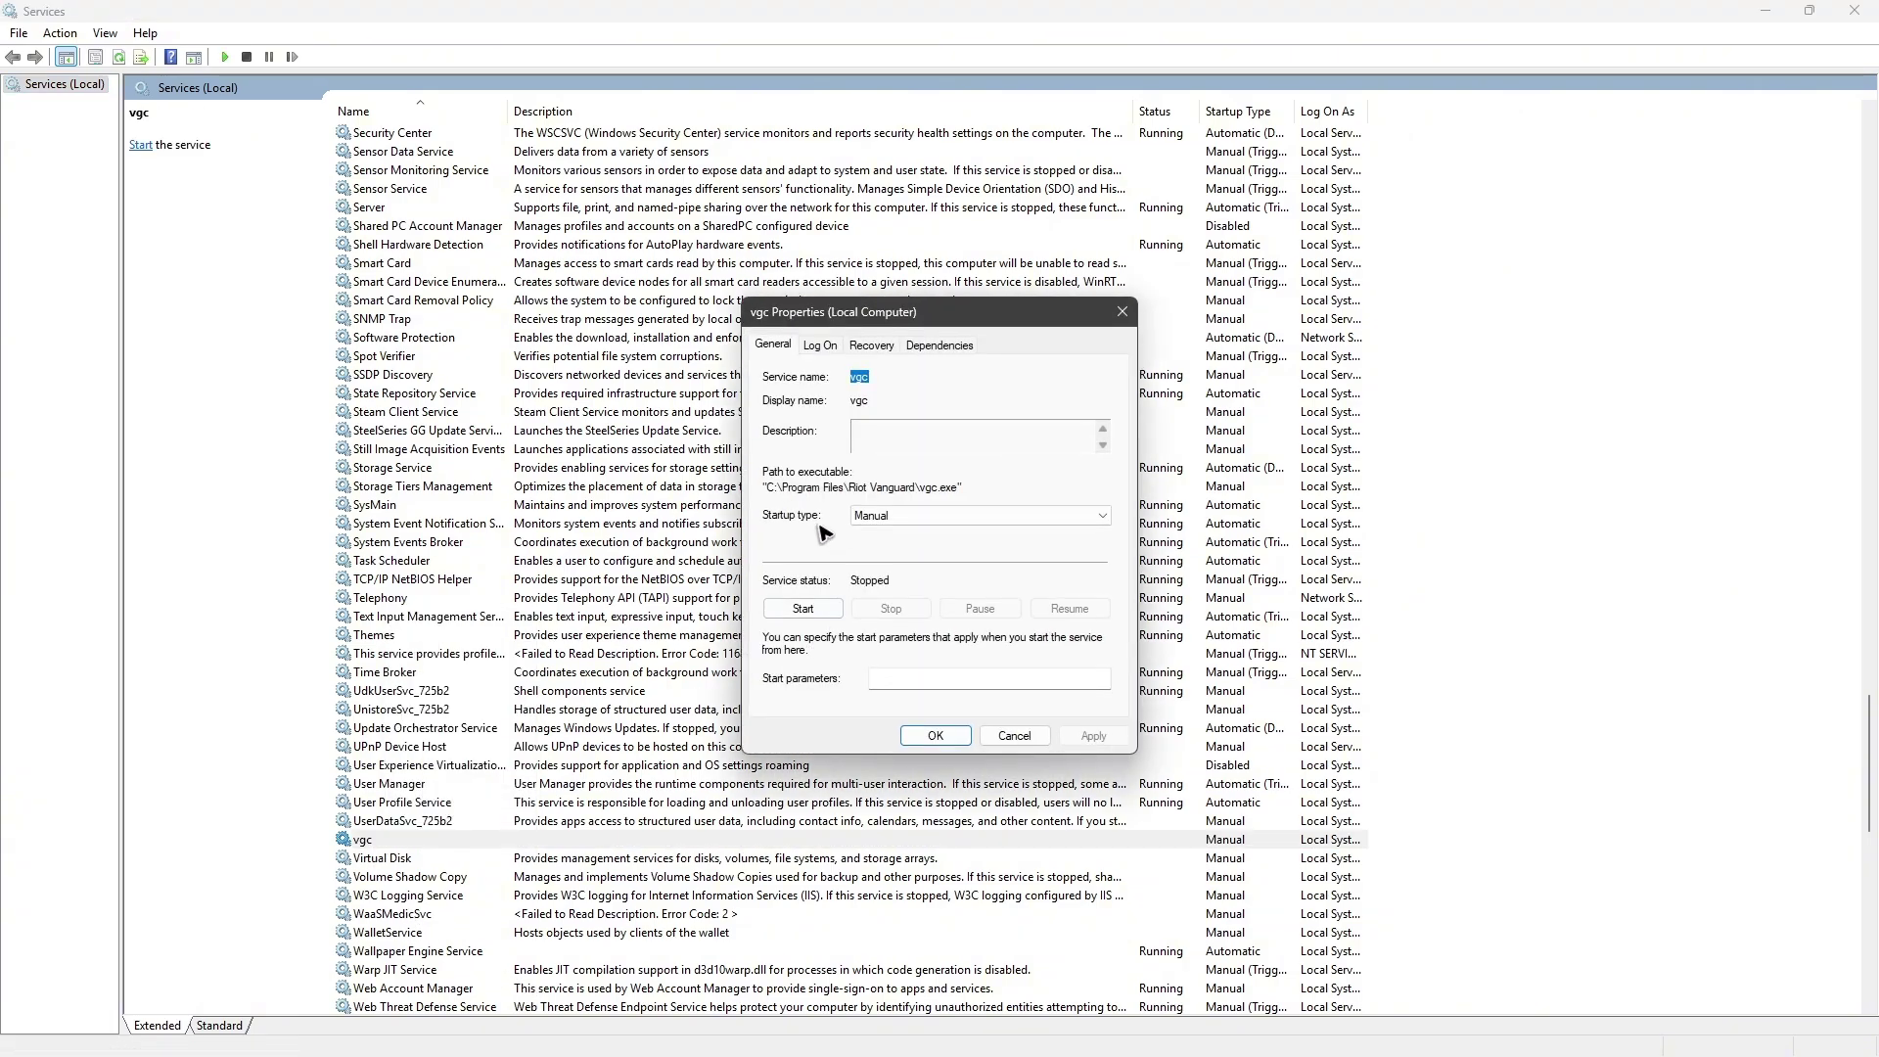
{"action": "left_click", "coordinate": [974, 517]}
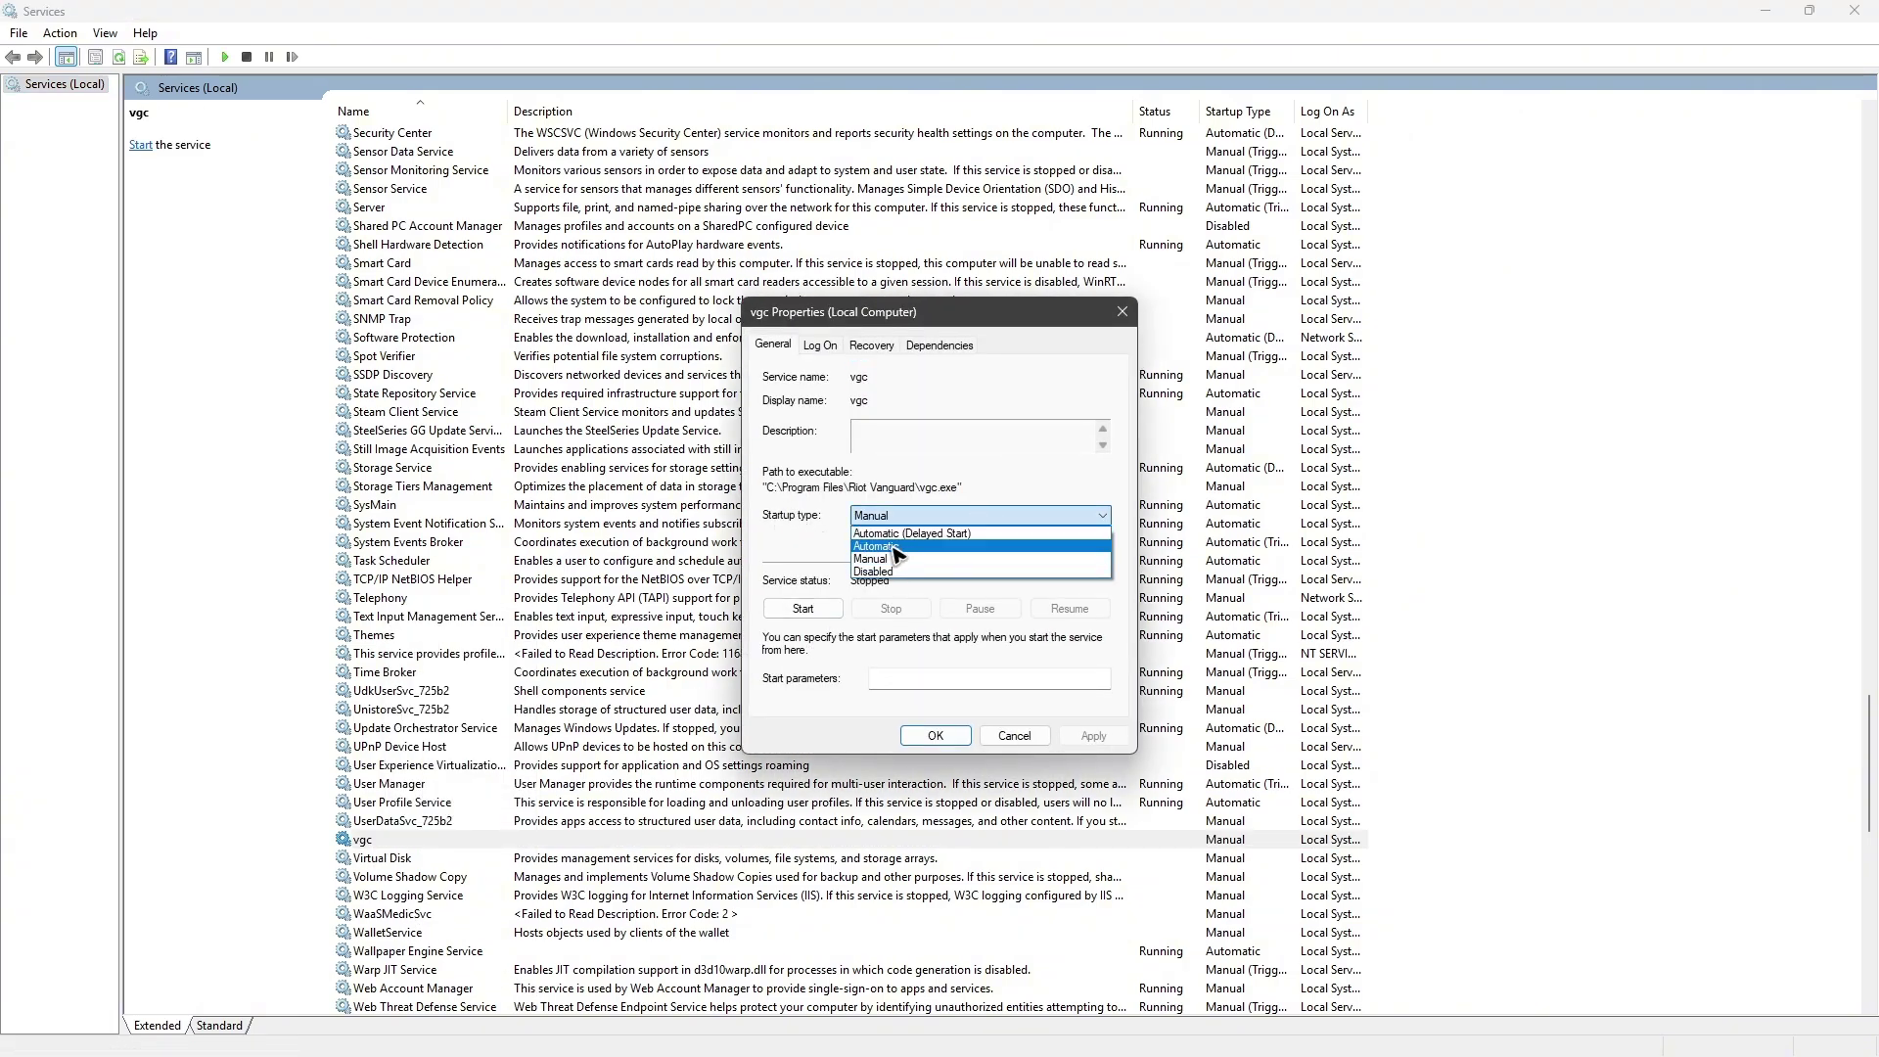
{"action": "left_click", "coordinate": [886, 546]}
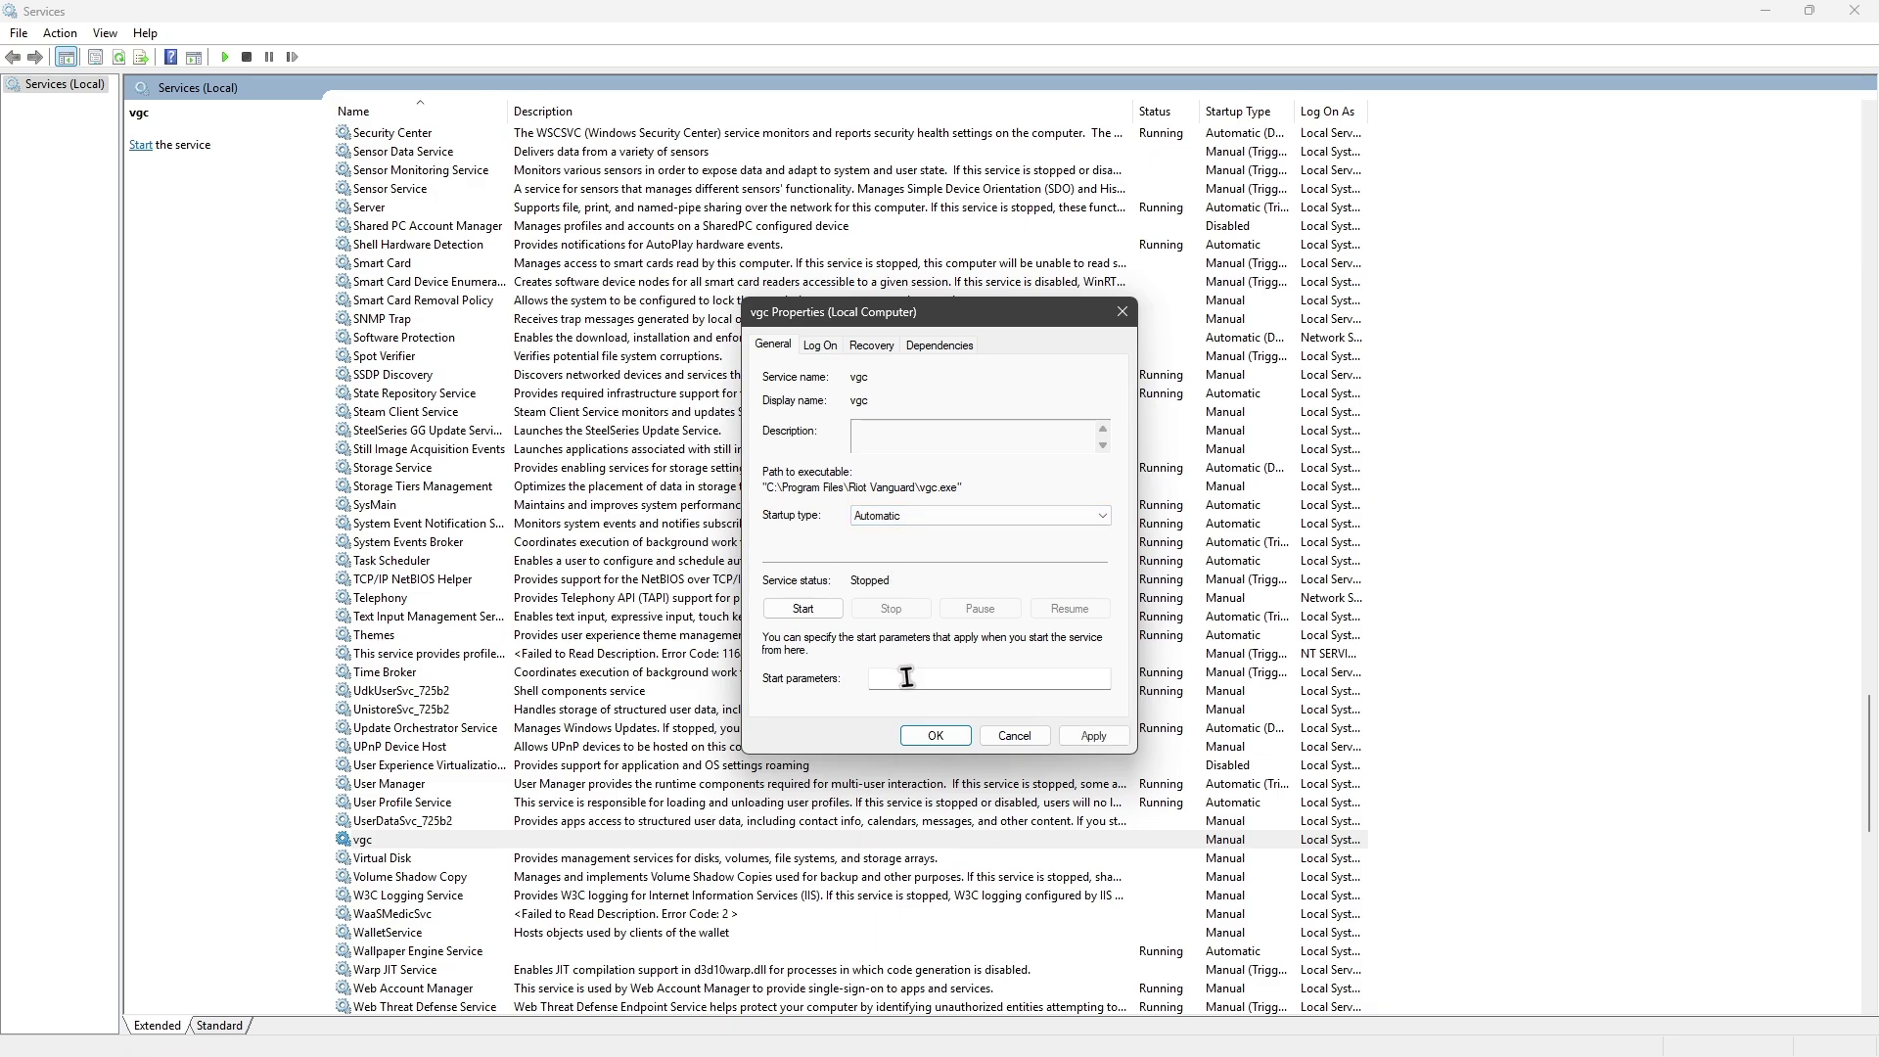
{"action": "left_click", "coordinate": [1094, 735]}
{"action": "left_click", "coordinate": [803, 610]}
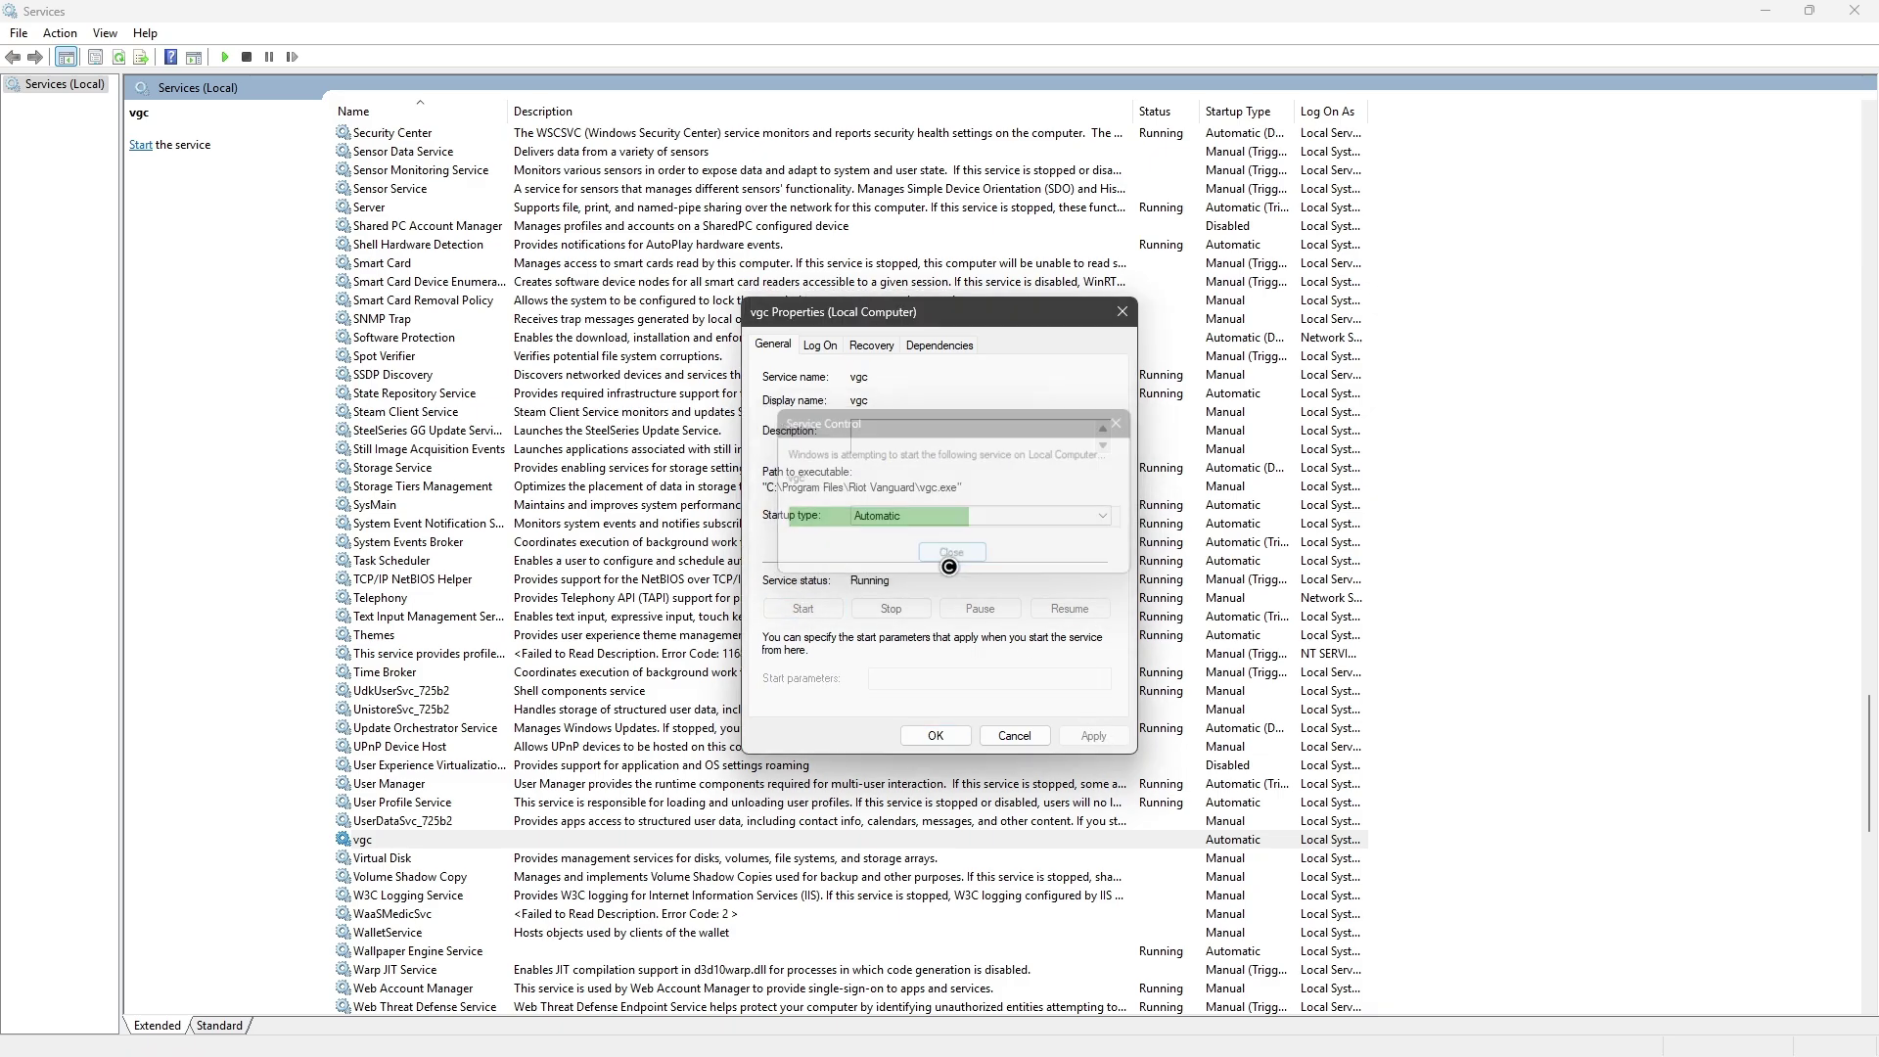
{"action": "left_click", "coordinate": [936, 736]}
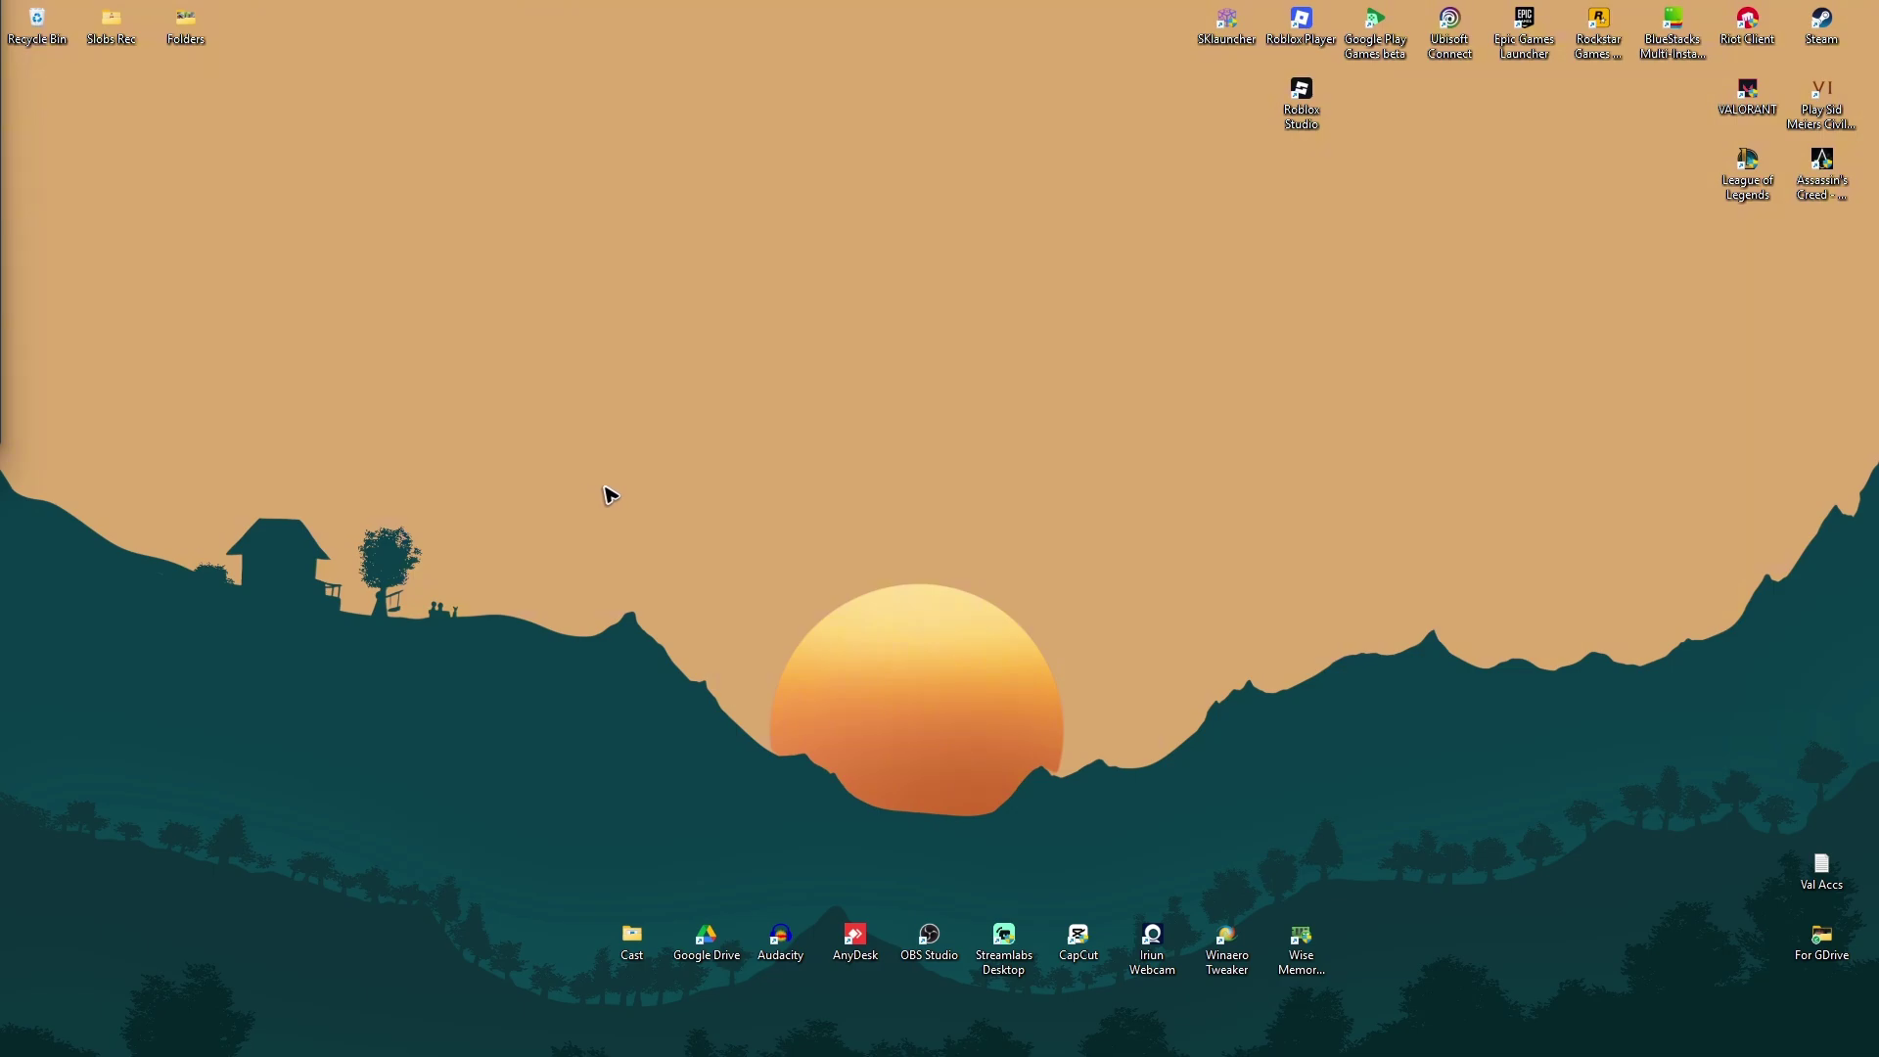
Step: Search Windows for 'cmd' to find Command Prompt
{"action": "left_click", "coordinate": [839, 1034]}
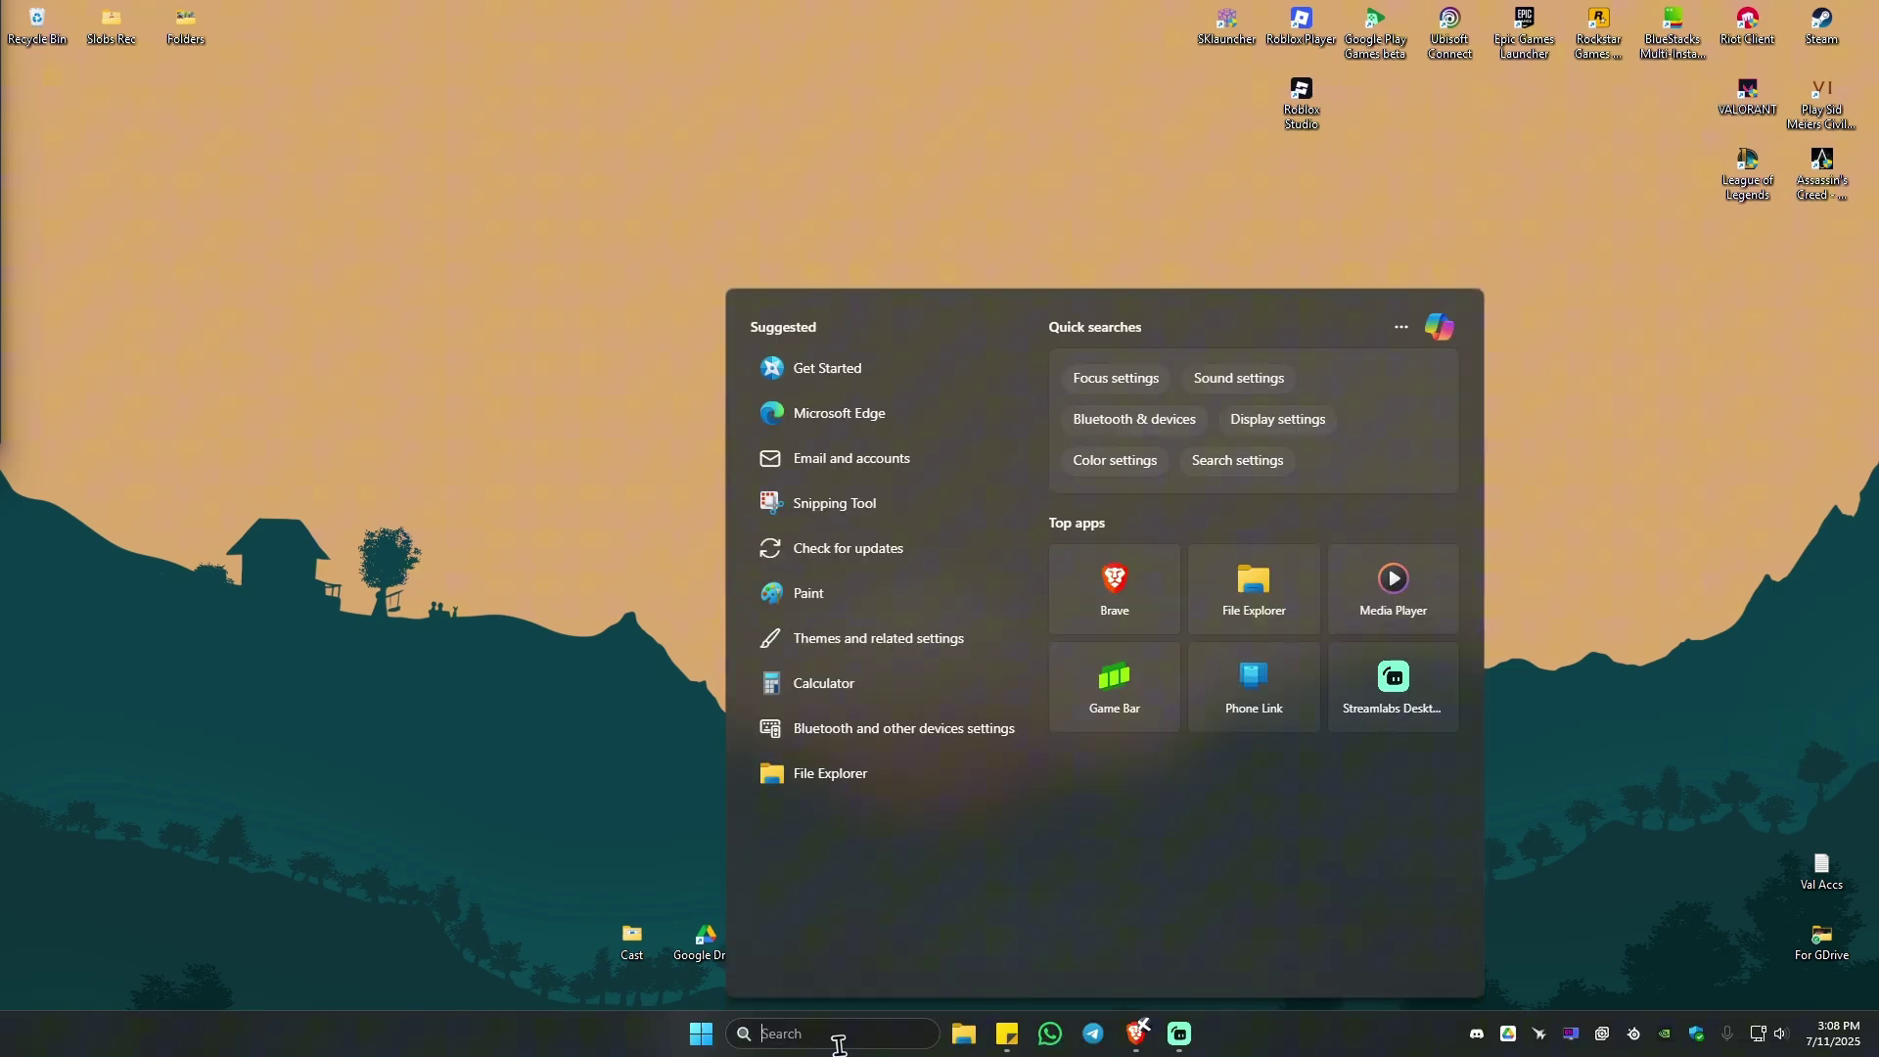
{"action": "type", "text": "cmd"}
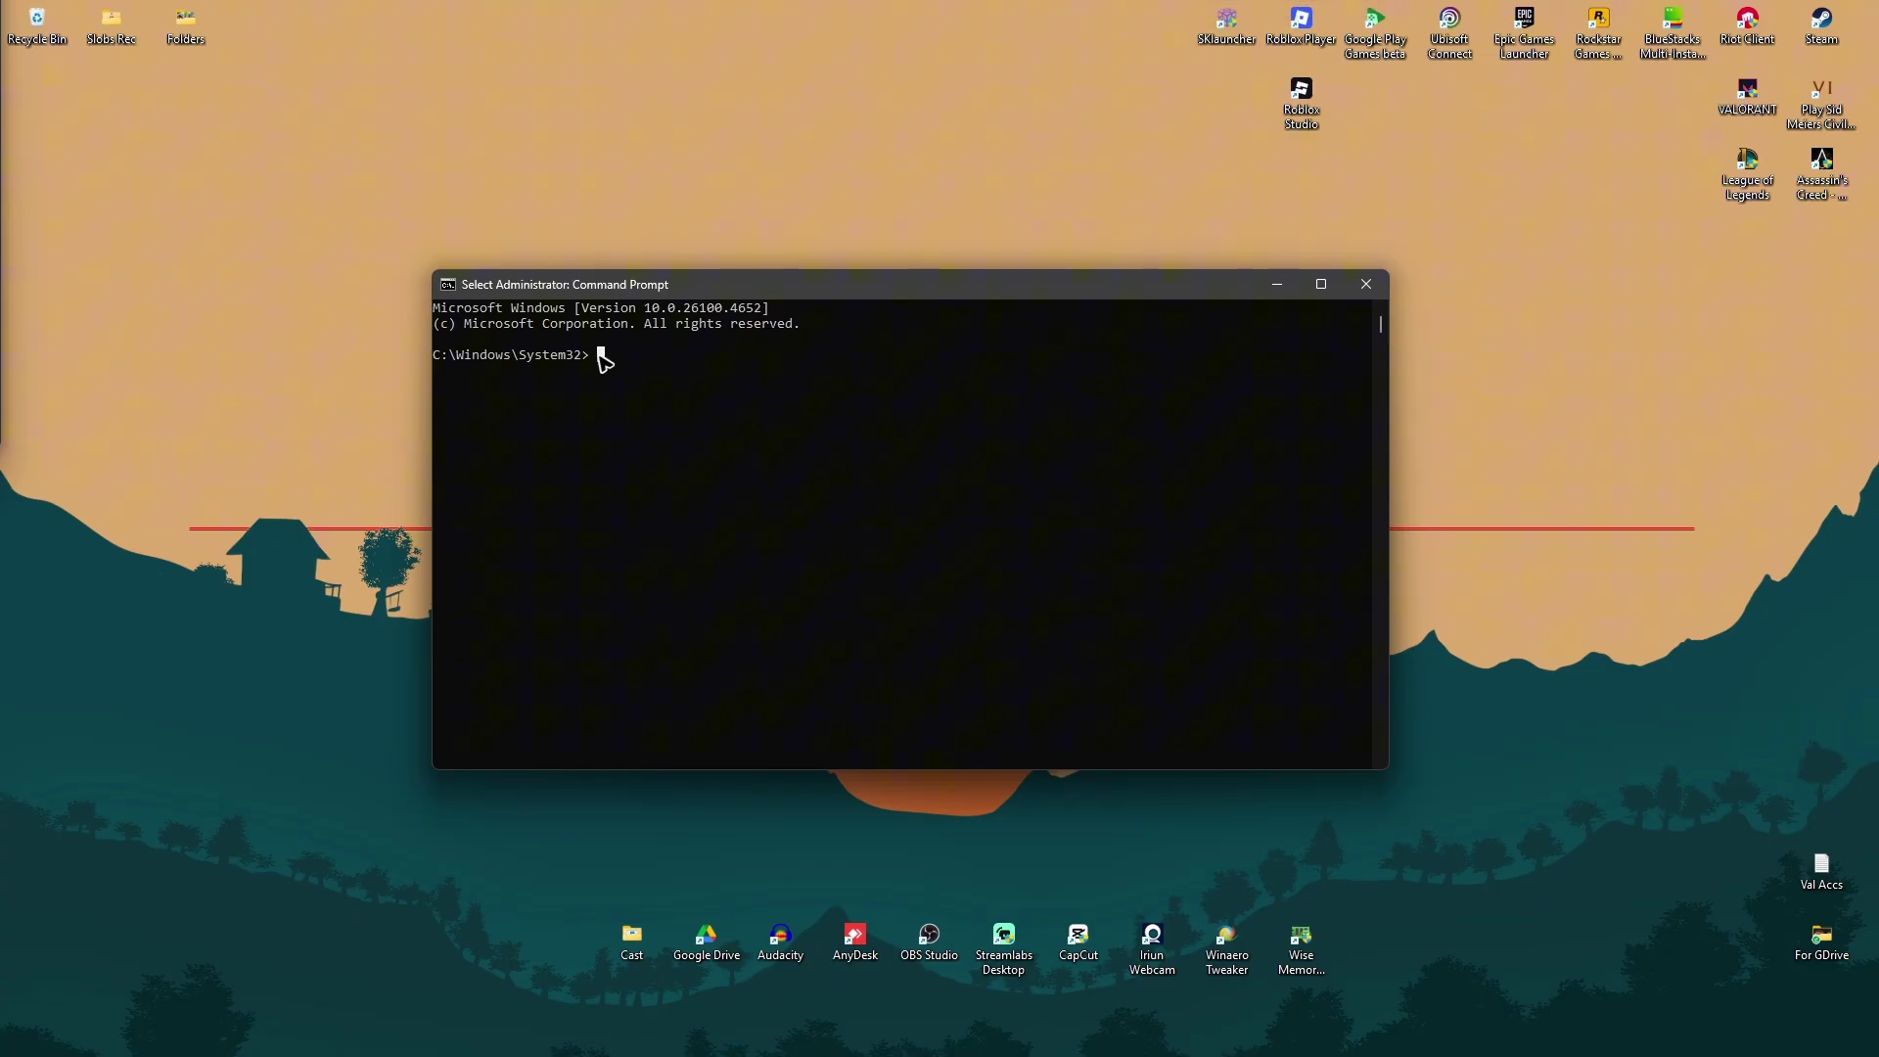
Step: Run ipconfig /flushdns and ipconfig /release, then enter ipconfig /renew
{"action": "key", "text": "Escape"}
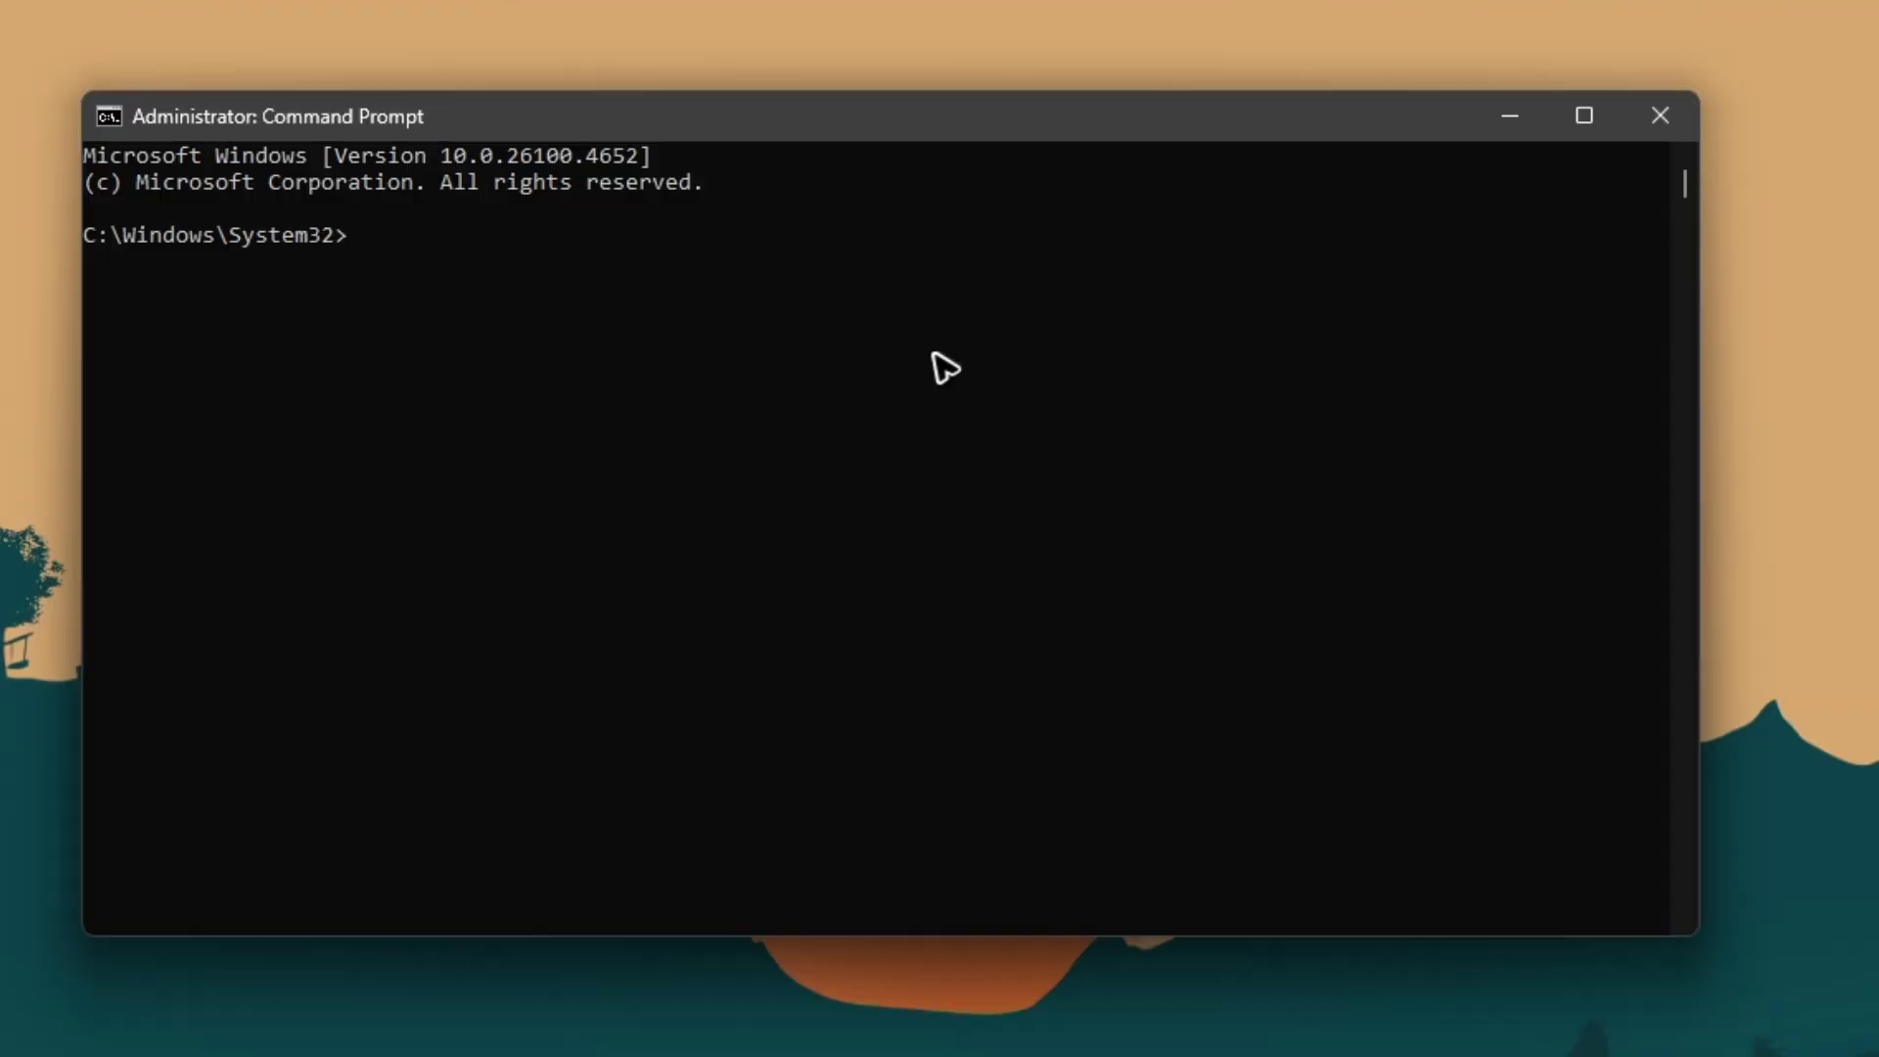
{"action": "type", "text": "ipconfig /flushdns"}
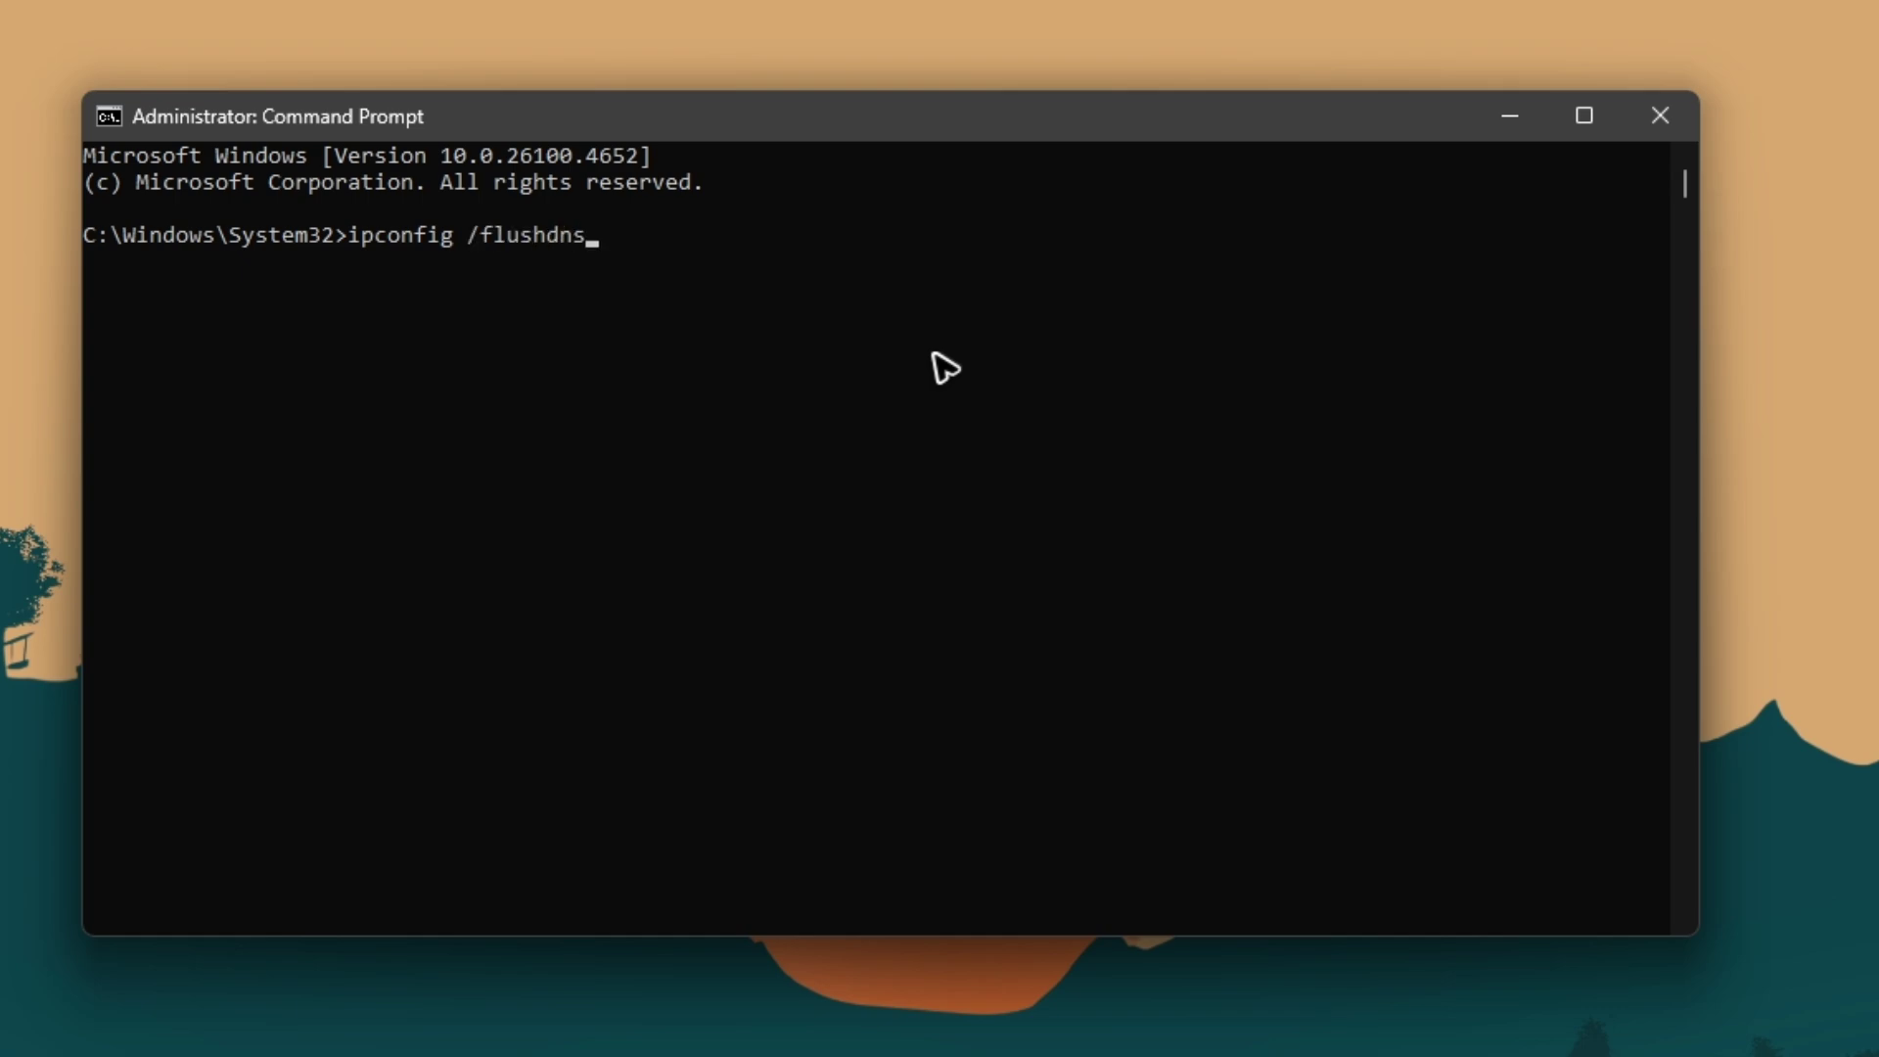
{"action": "key", "text": "Return"}
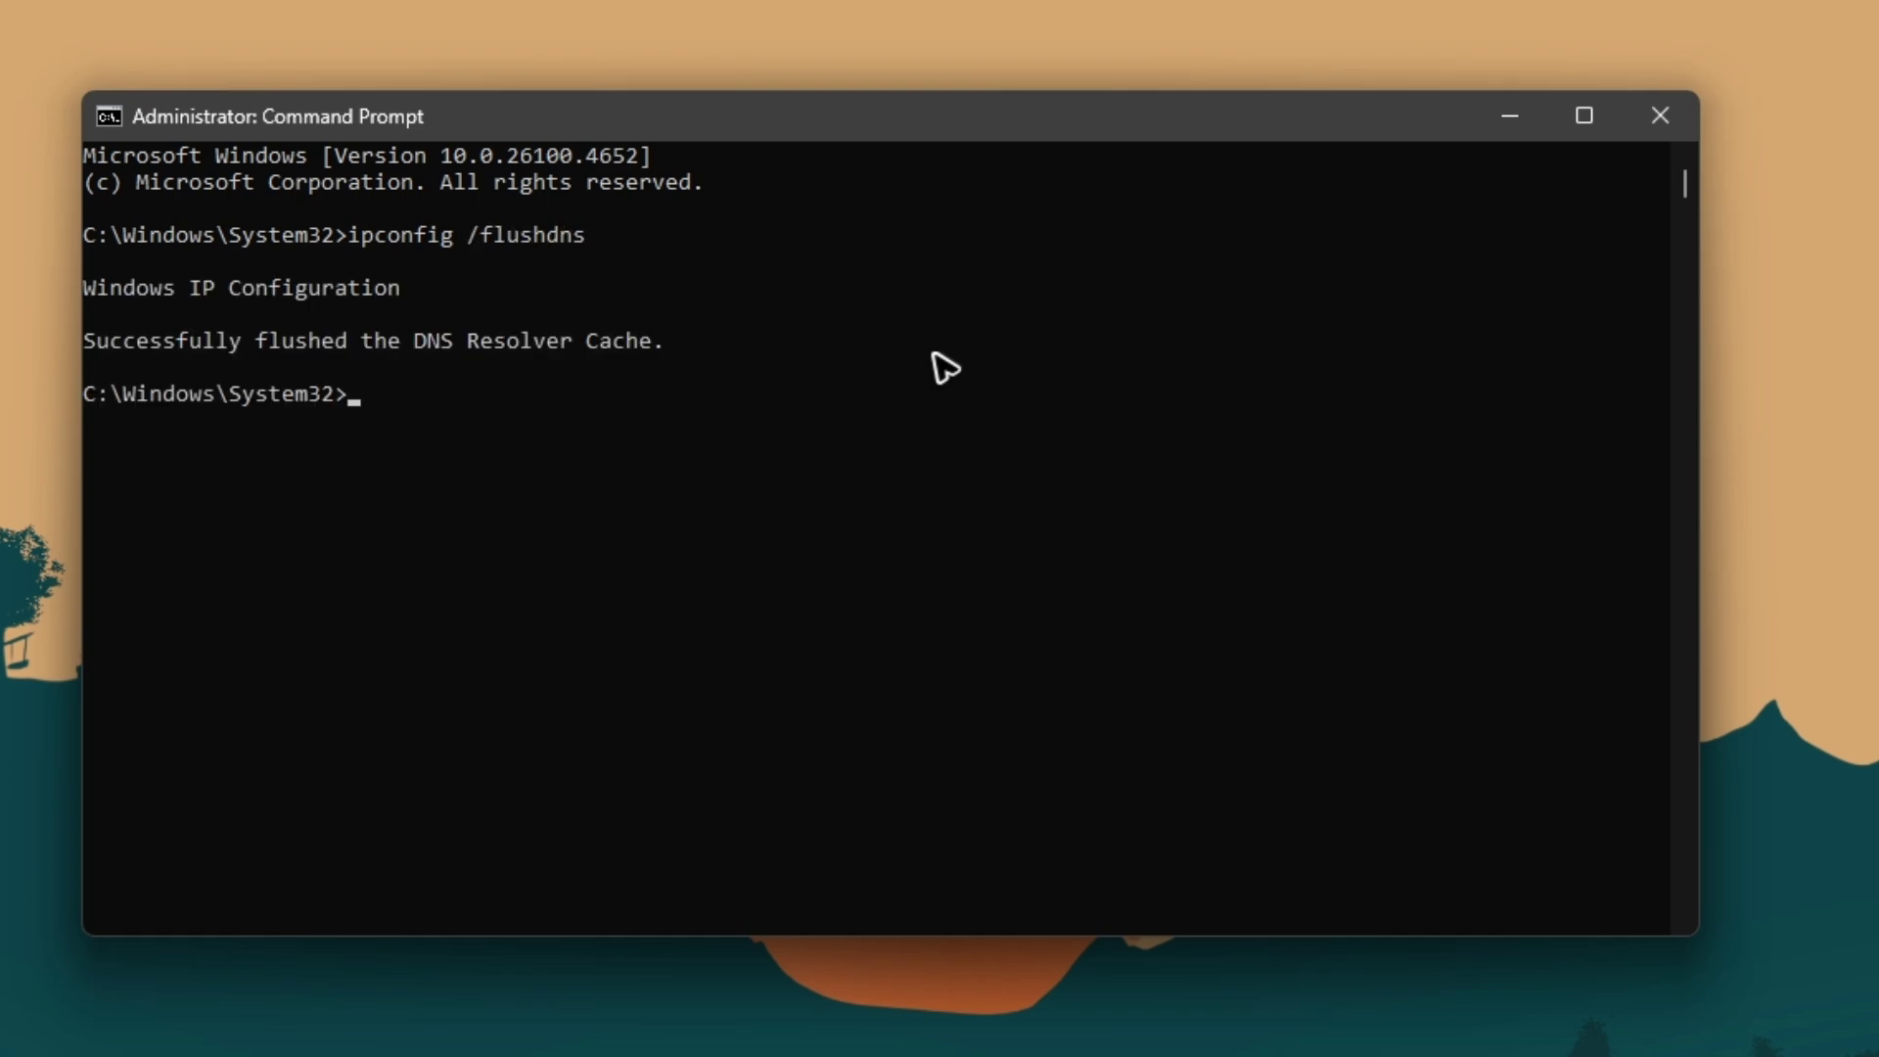
{"action": "type", "text": "ipconfig / release"}
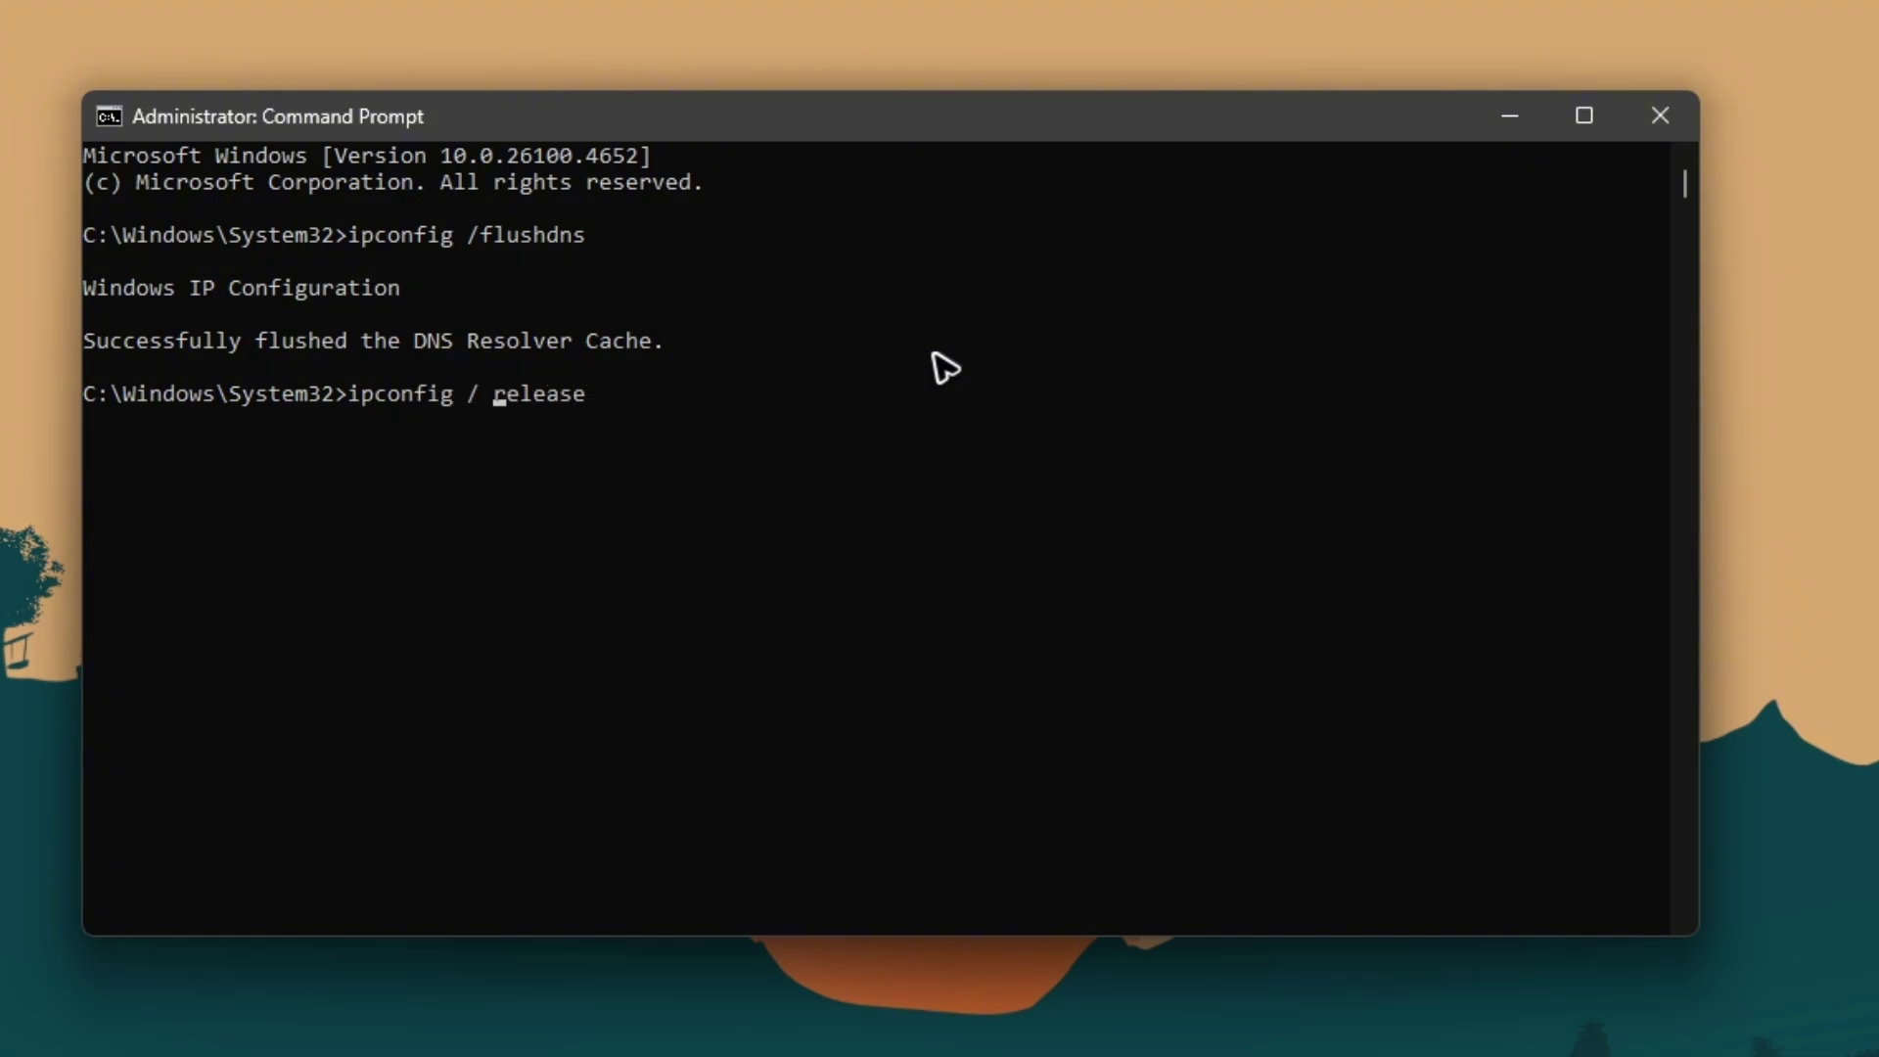
{"action": "key", "text": "BackSpace"}
{"action": "key", "text": "Return"}
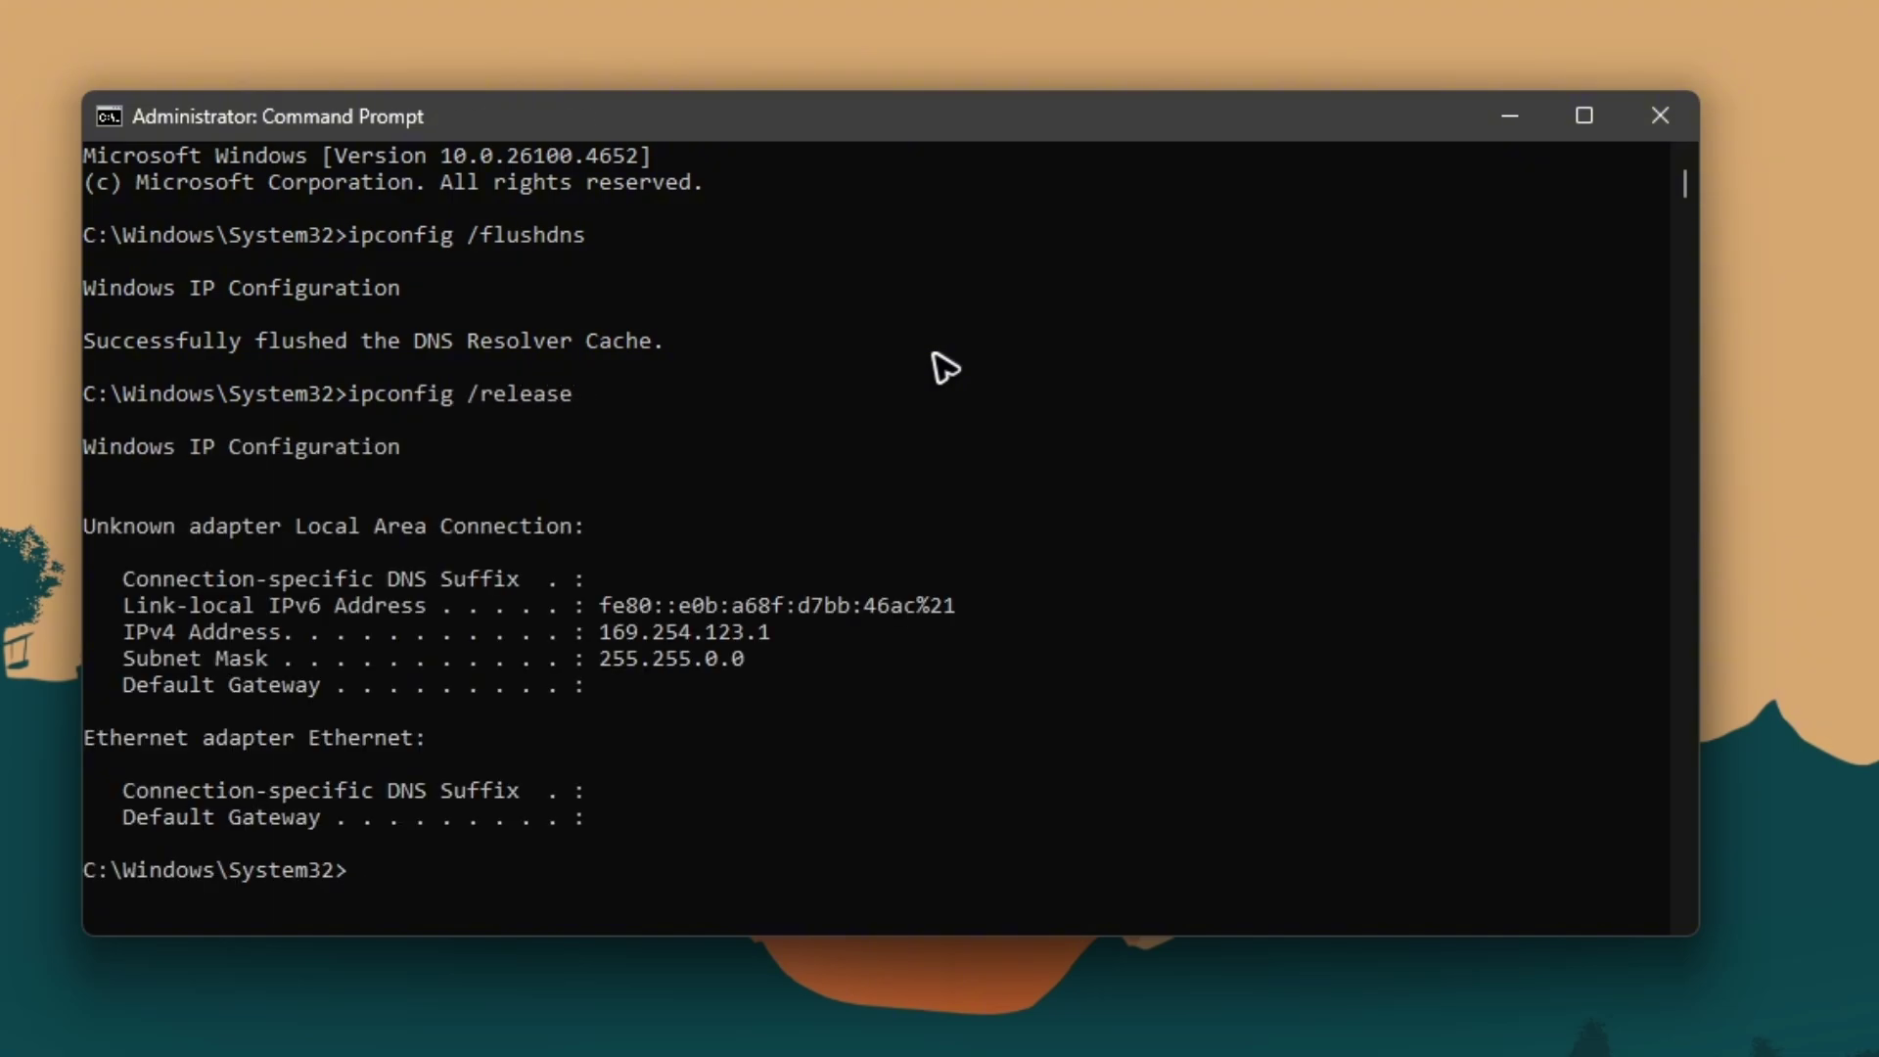
{"action": "type", "text": "ipconfig /ren"}
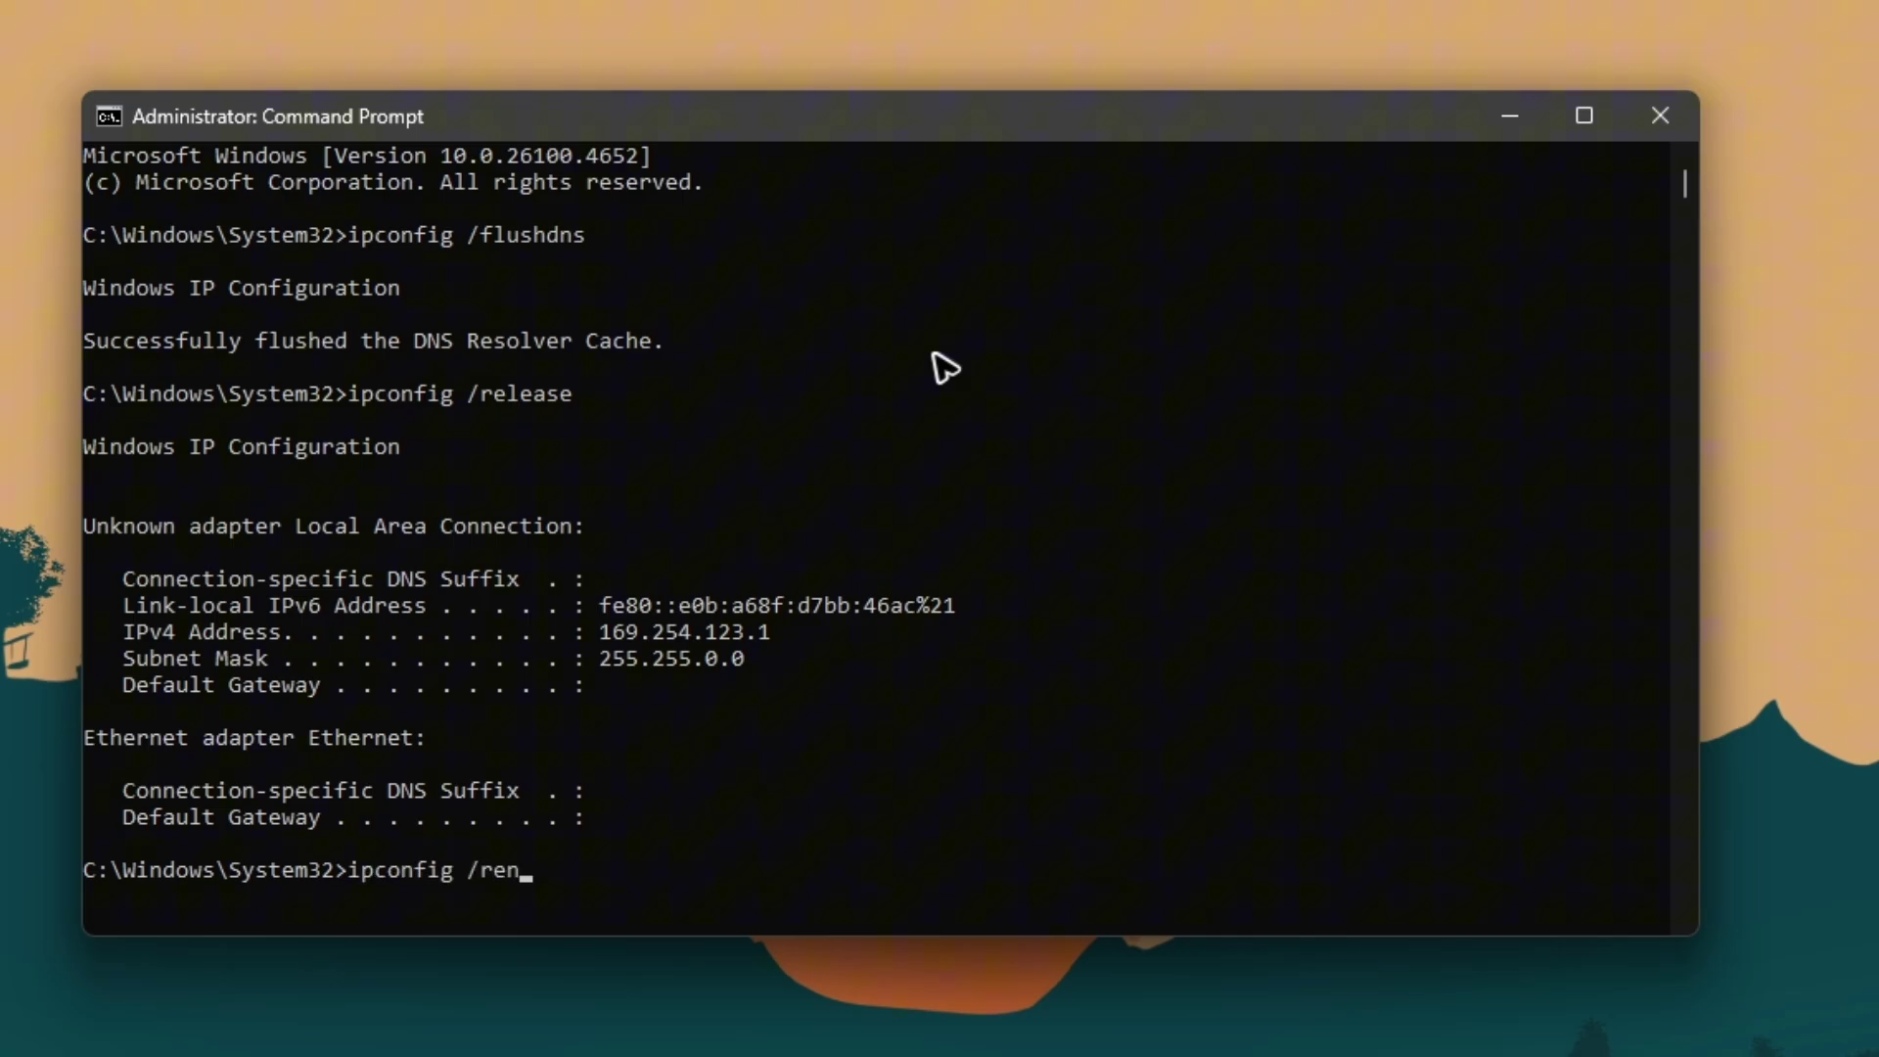
{"action": "type", "text": "ew"}
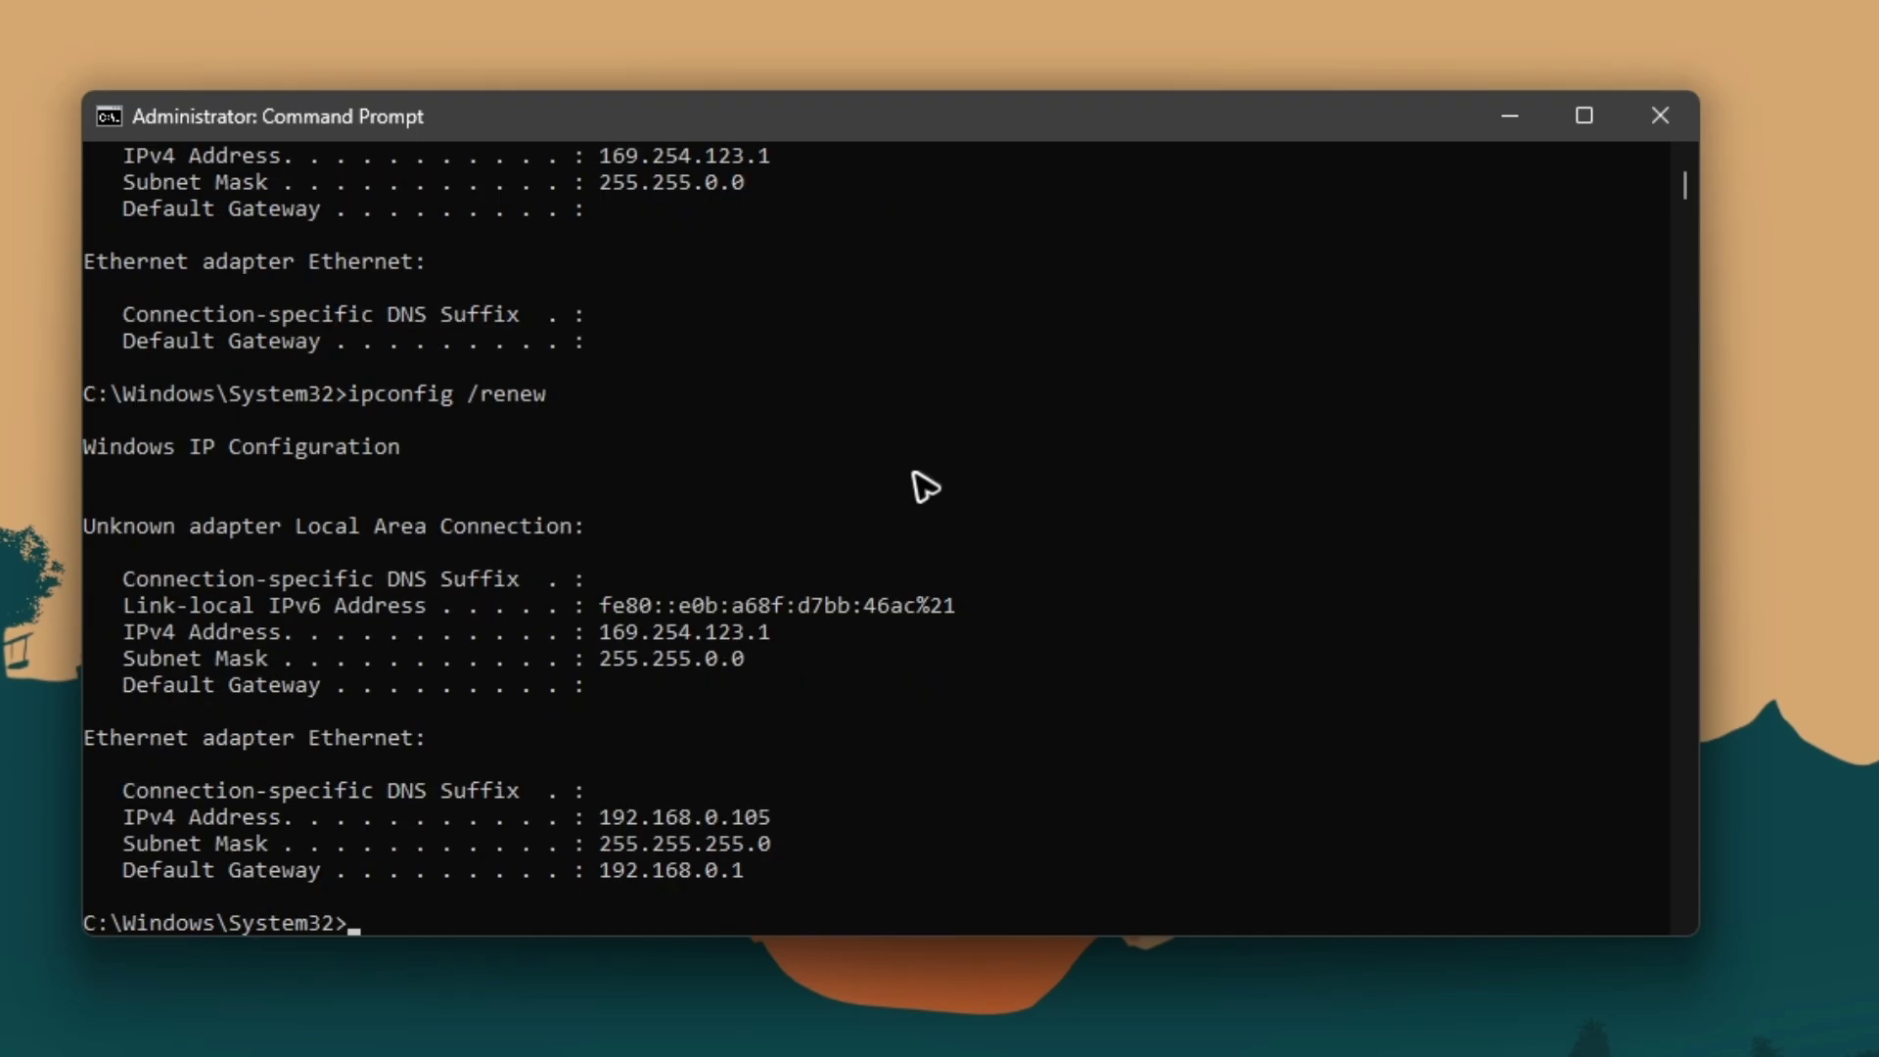
Step: Reset the Winsock catalog and the IP stack with netsh winsock reset and netsh int ip reset
{"action": "type", "text": "netsh"}
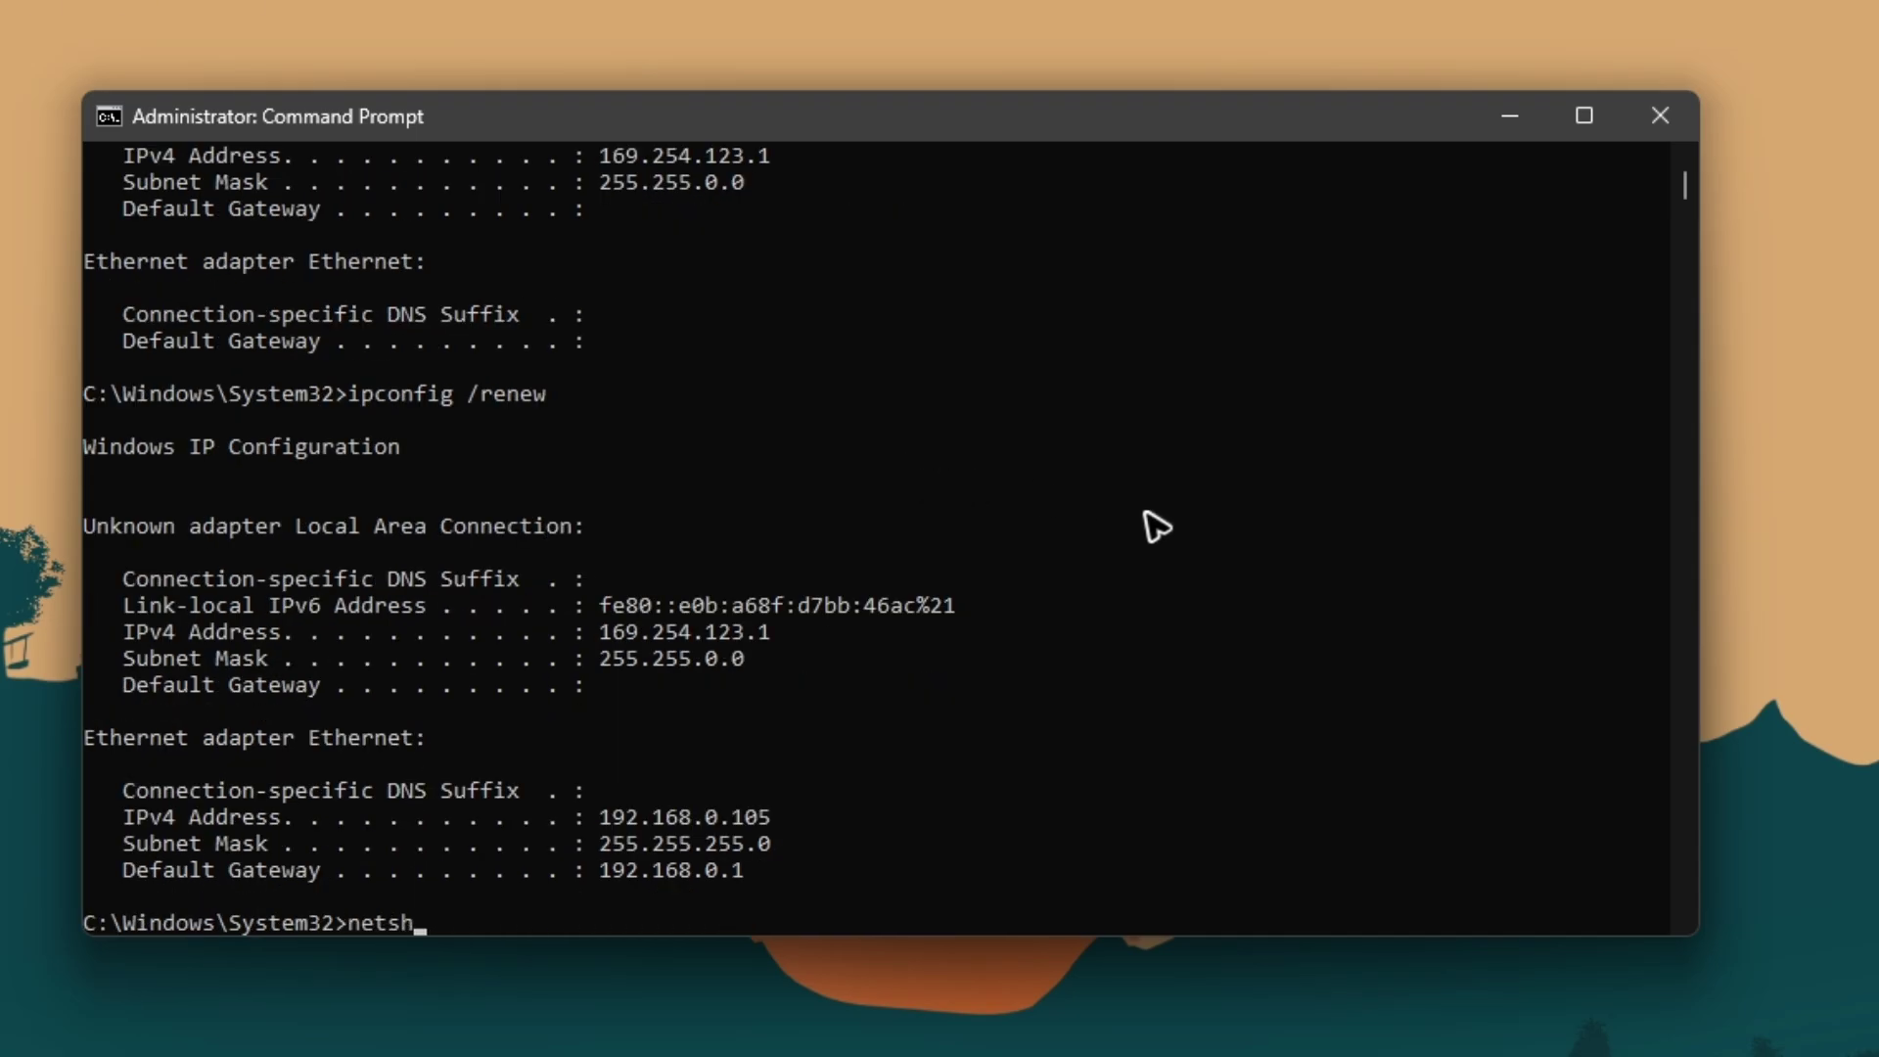
{"action": "type", "text": " wind"}
{"action": "type", "text": "ock reset"}
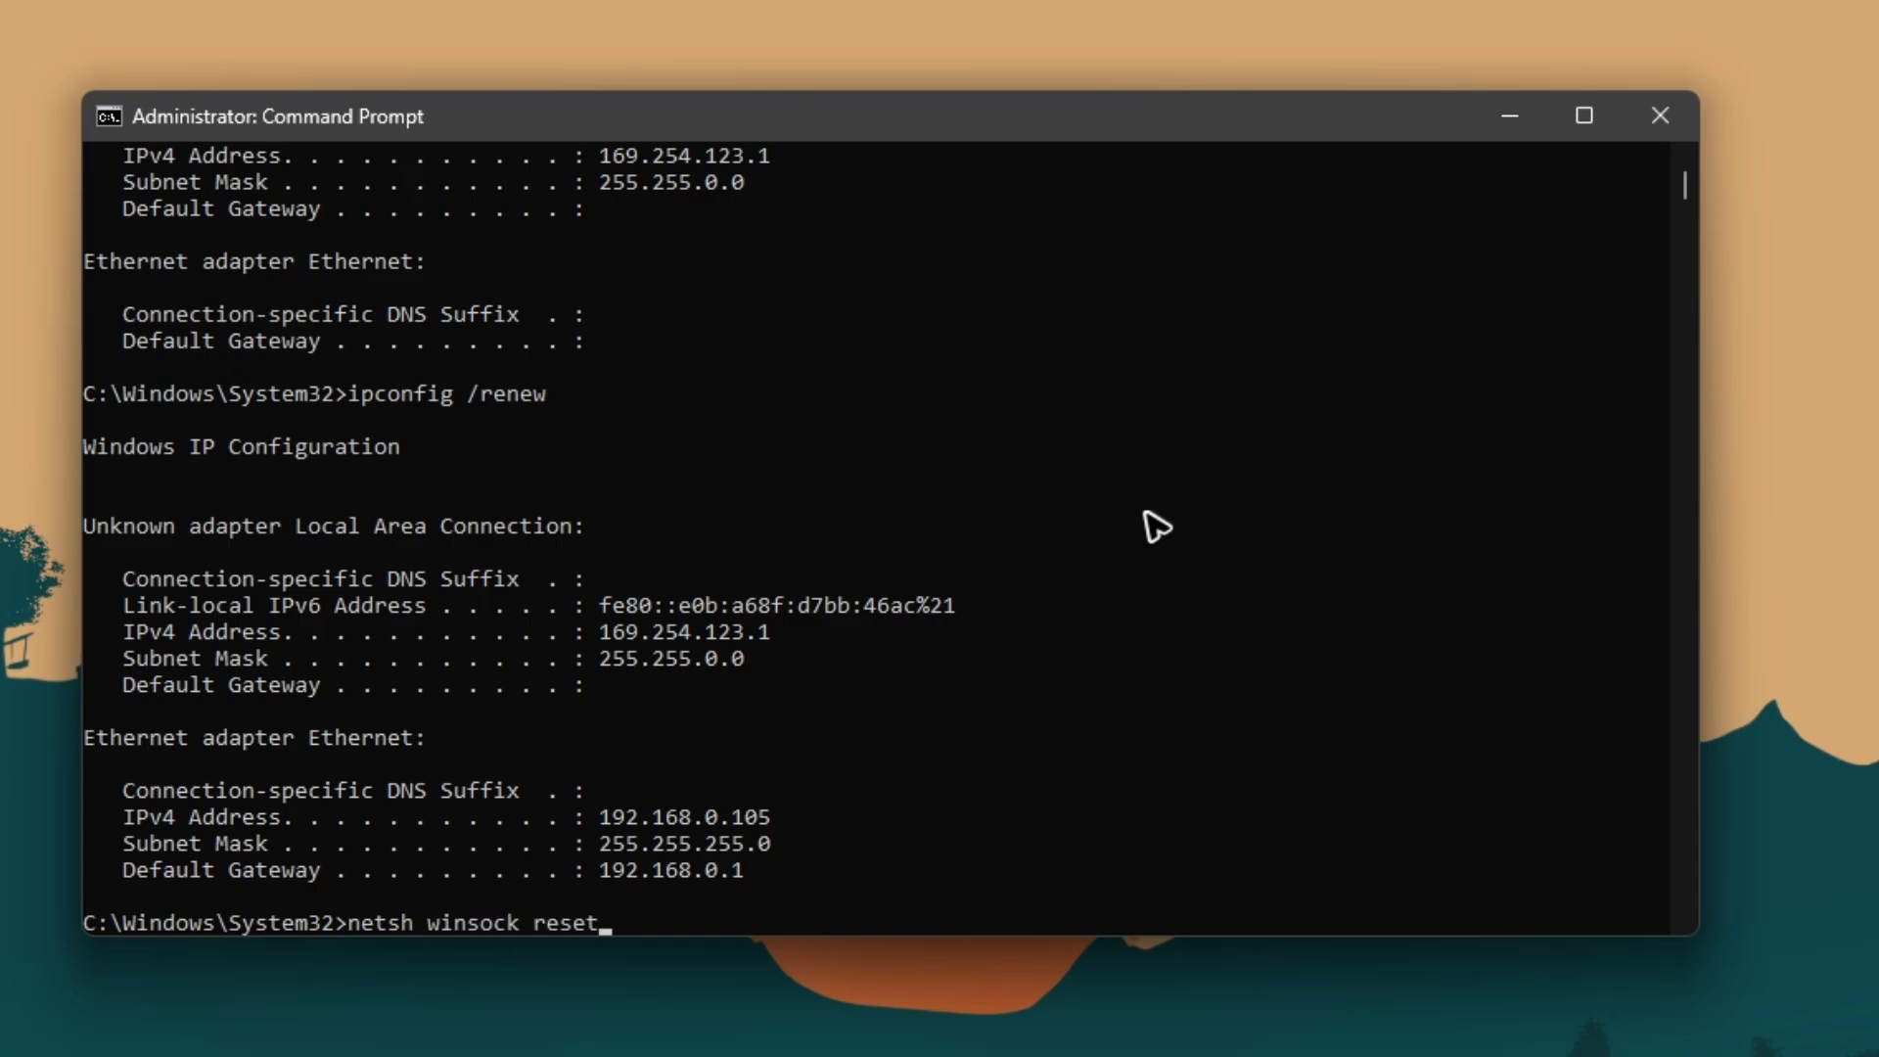
{"action": "key", "text": "Return"}
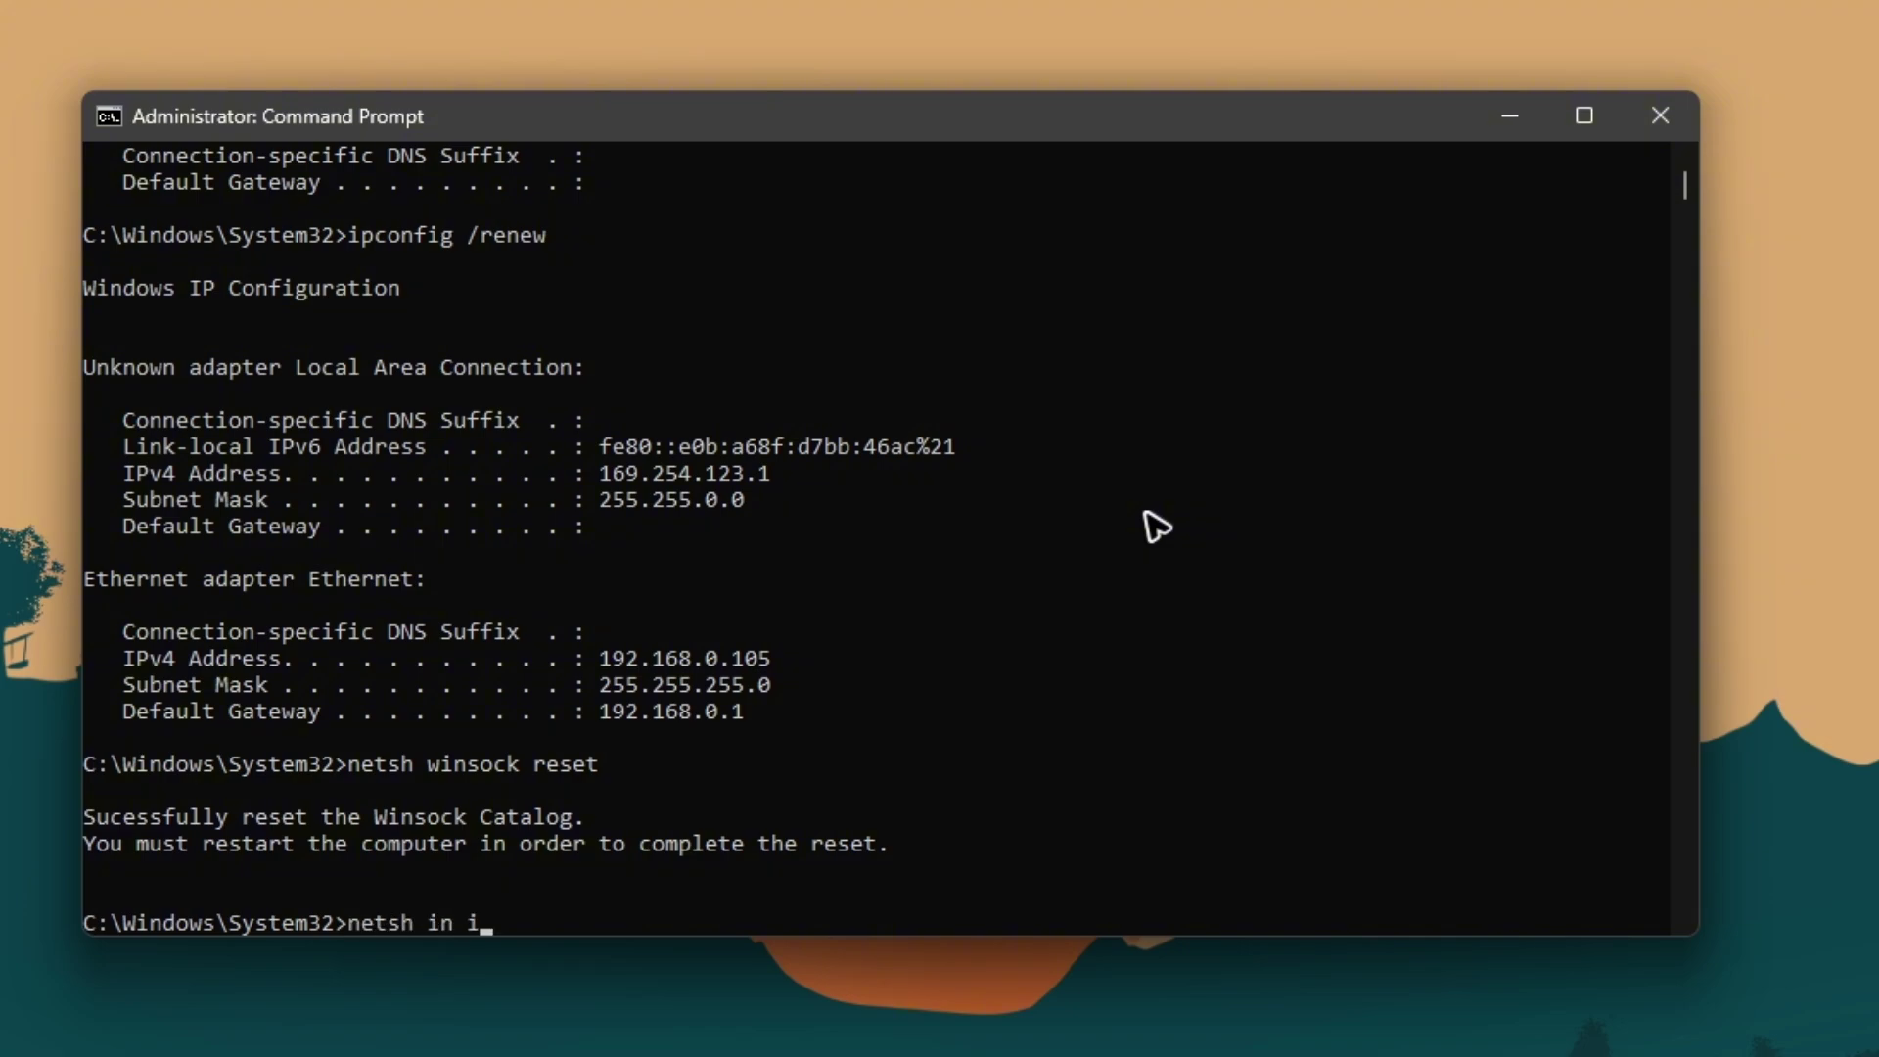
{"action": "type", "text": "netsh in ip reset"}
{"action": "key", "text": "Left"}
{"action": "key", "text": "Left"}
{"action": "key", "text": "Left"}
{"action": "key", "text": "Left"}
{"action": "key", "text": "Left"}
{"action": "key", "text": "Left"}
{"action": "key", "text": "Left"}
{"action": "key", "text": "Left"}
{"action": "key", "text": "Left"}
{"action": "type", "text": "t"}
{"action": "key", "text": "Return"}
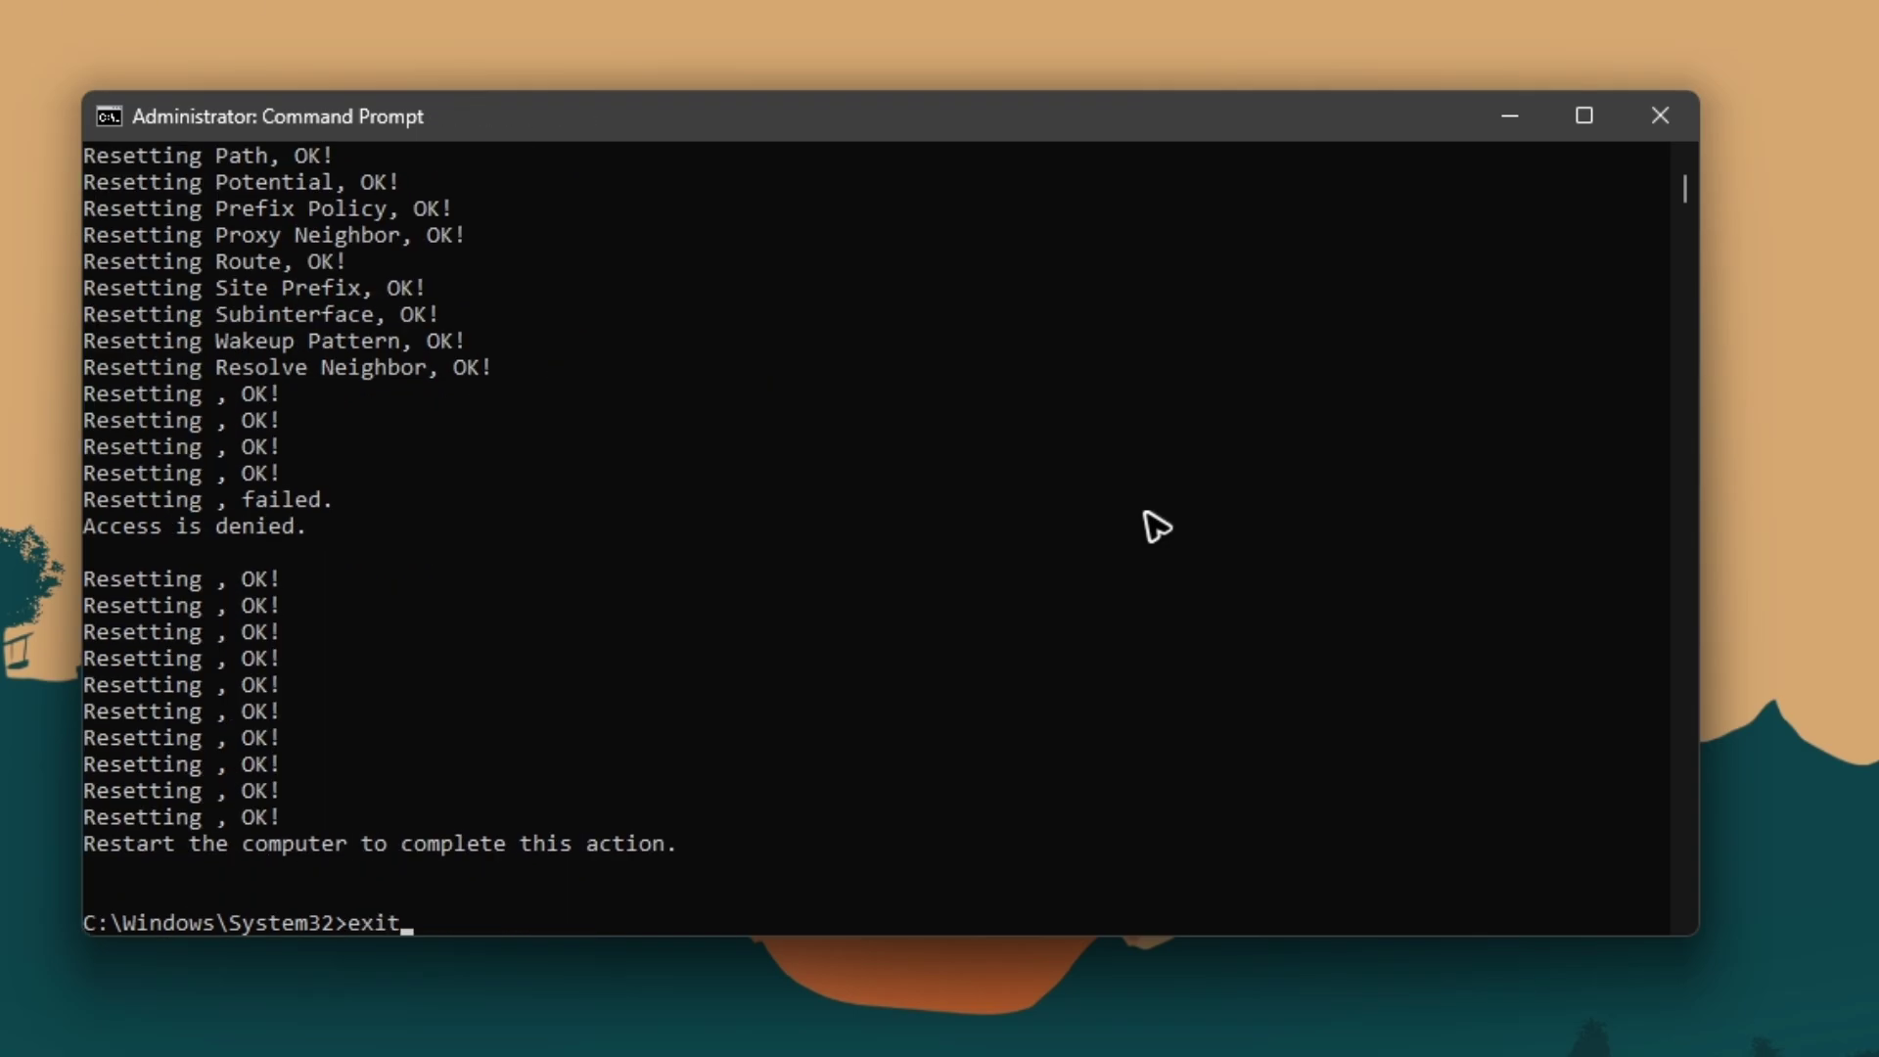
Step: Exit Command Prompt, restart the computer from the Start menu, and refresh the desktop
{"action": "type", "text": "exit"}
{"action": "key", "text": "Return"}
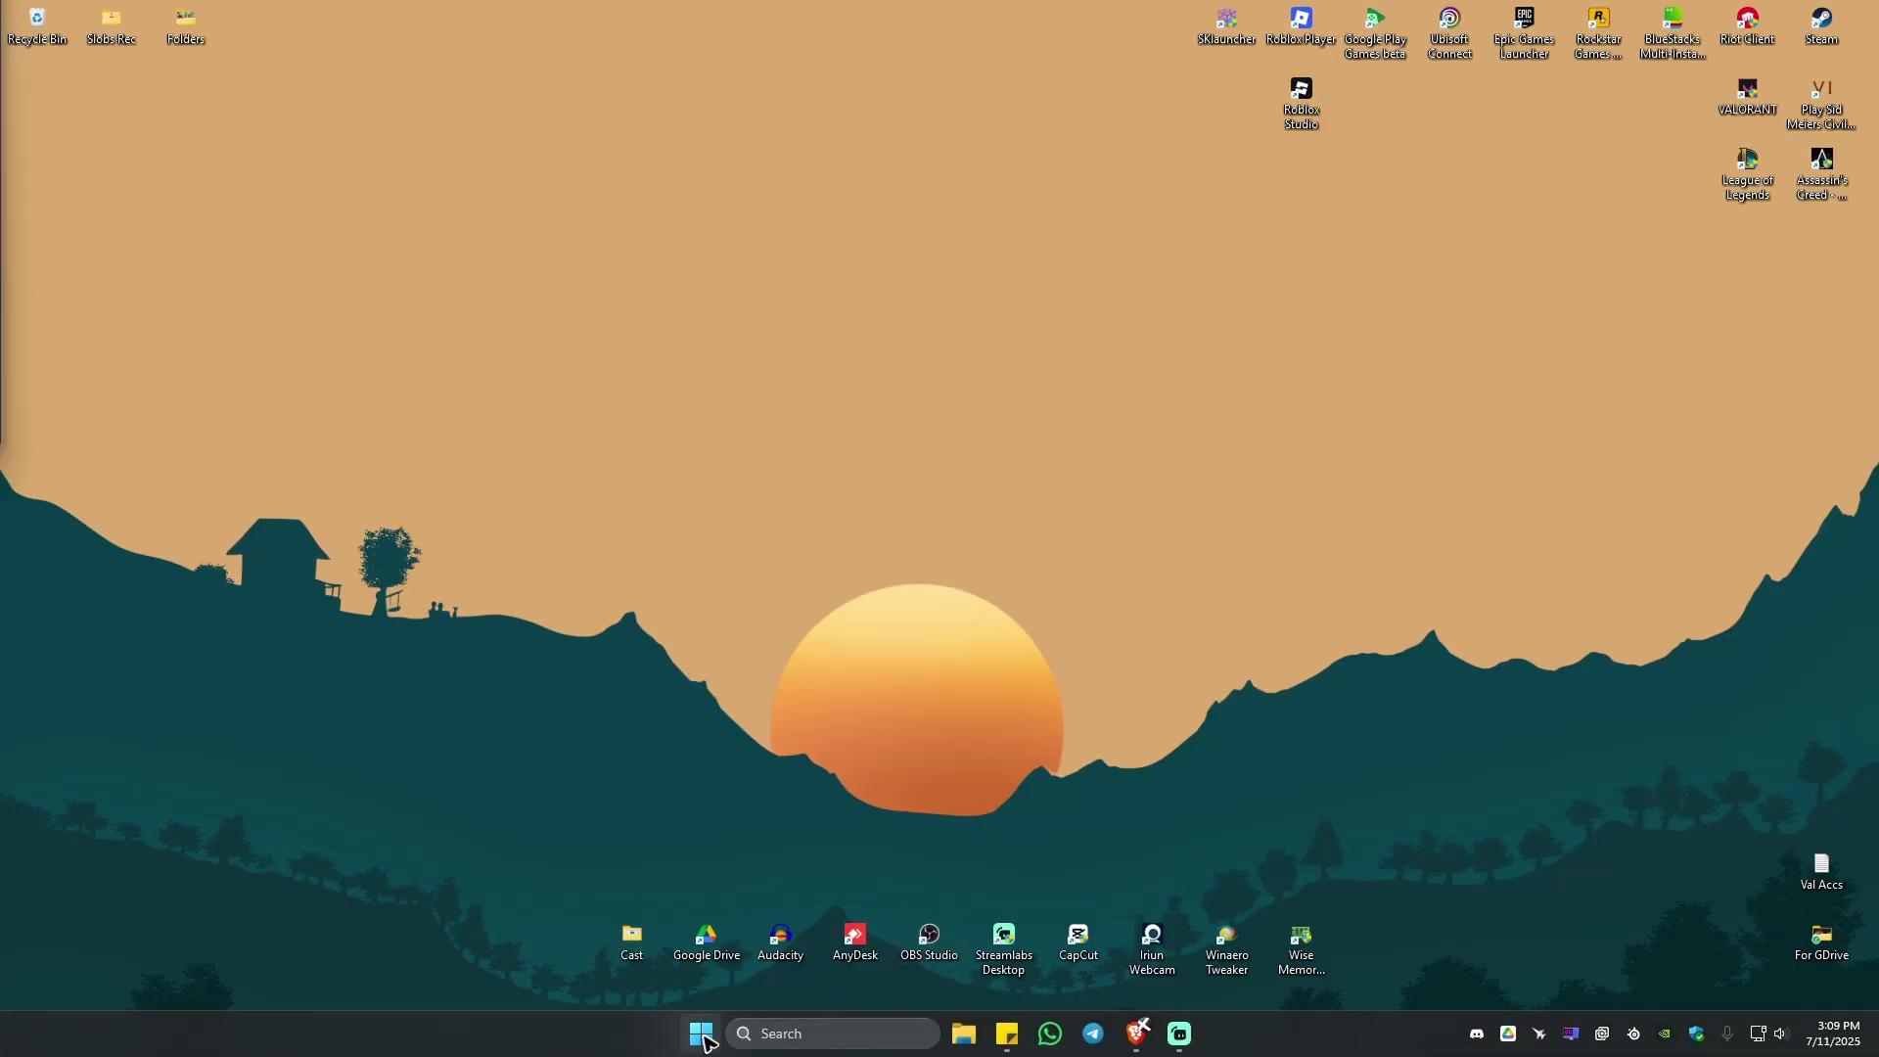
{"action": "key", "text": "super"}
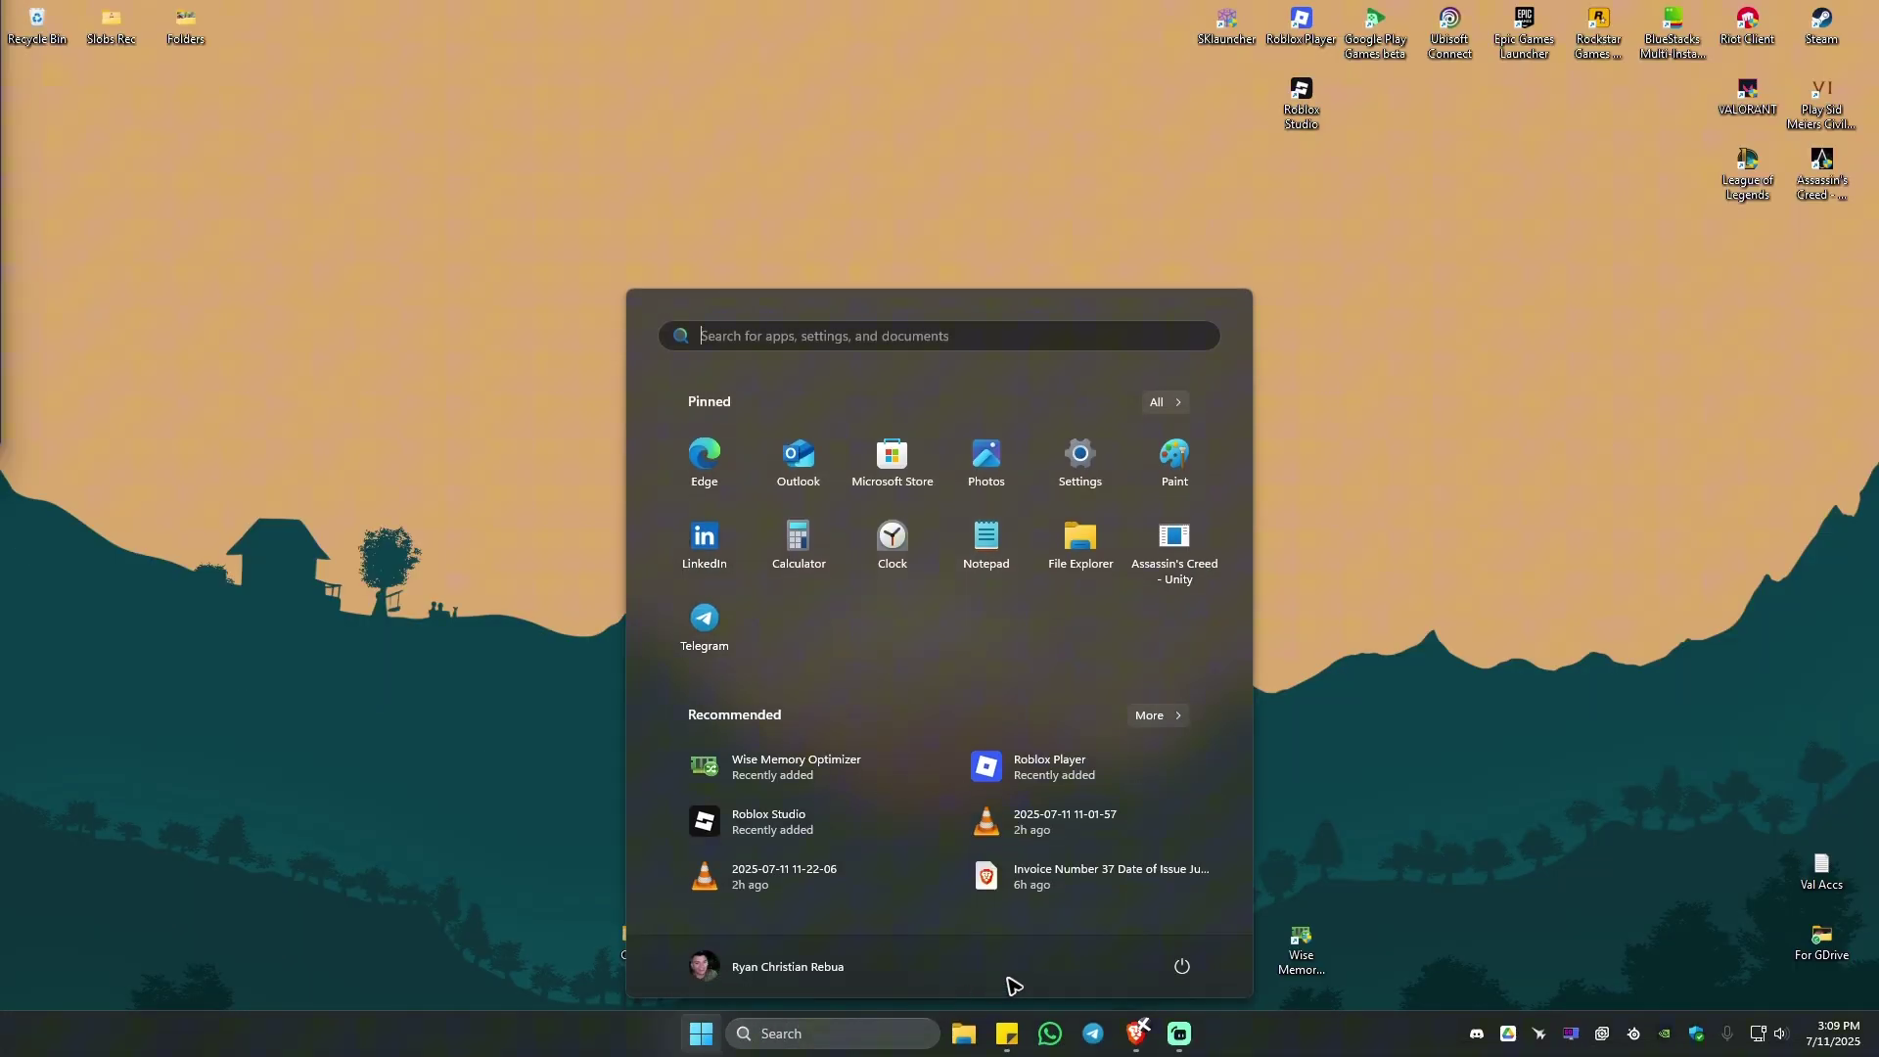
{"action": "left_click", "coordinate": [1183, 966]}
{"action": "left_click", "coordinate": [1204, 918]}
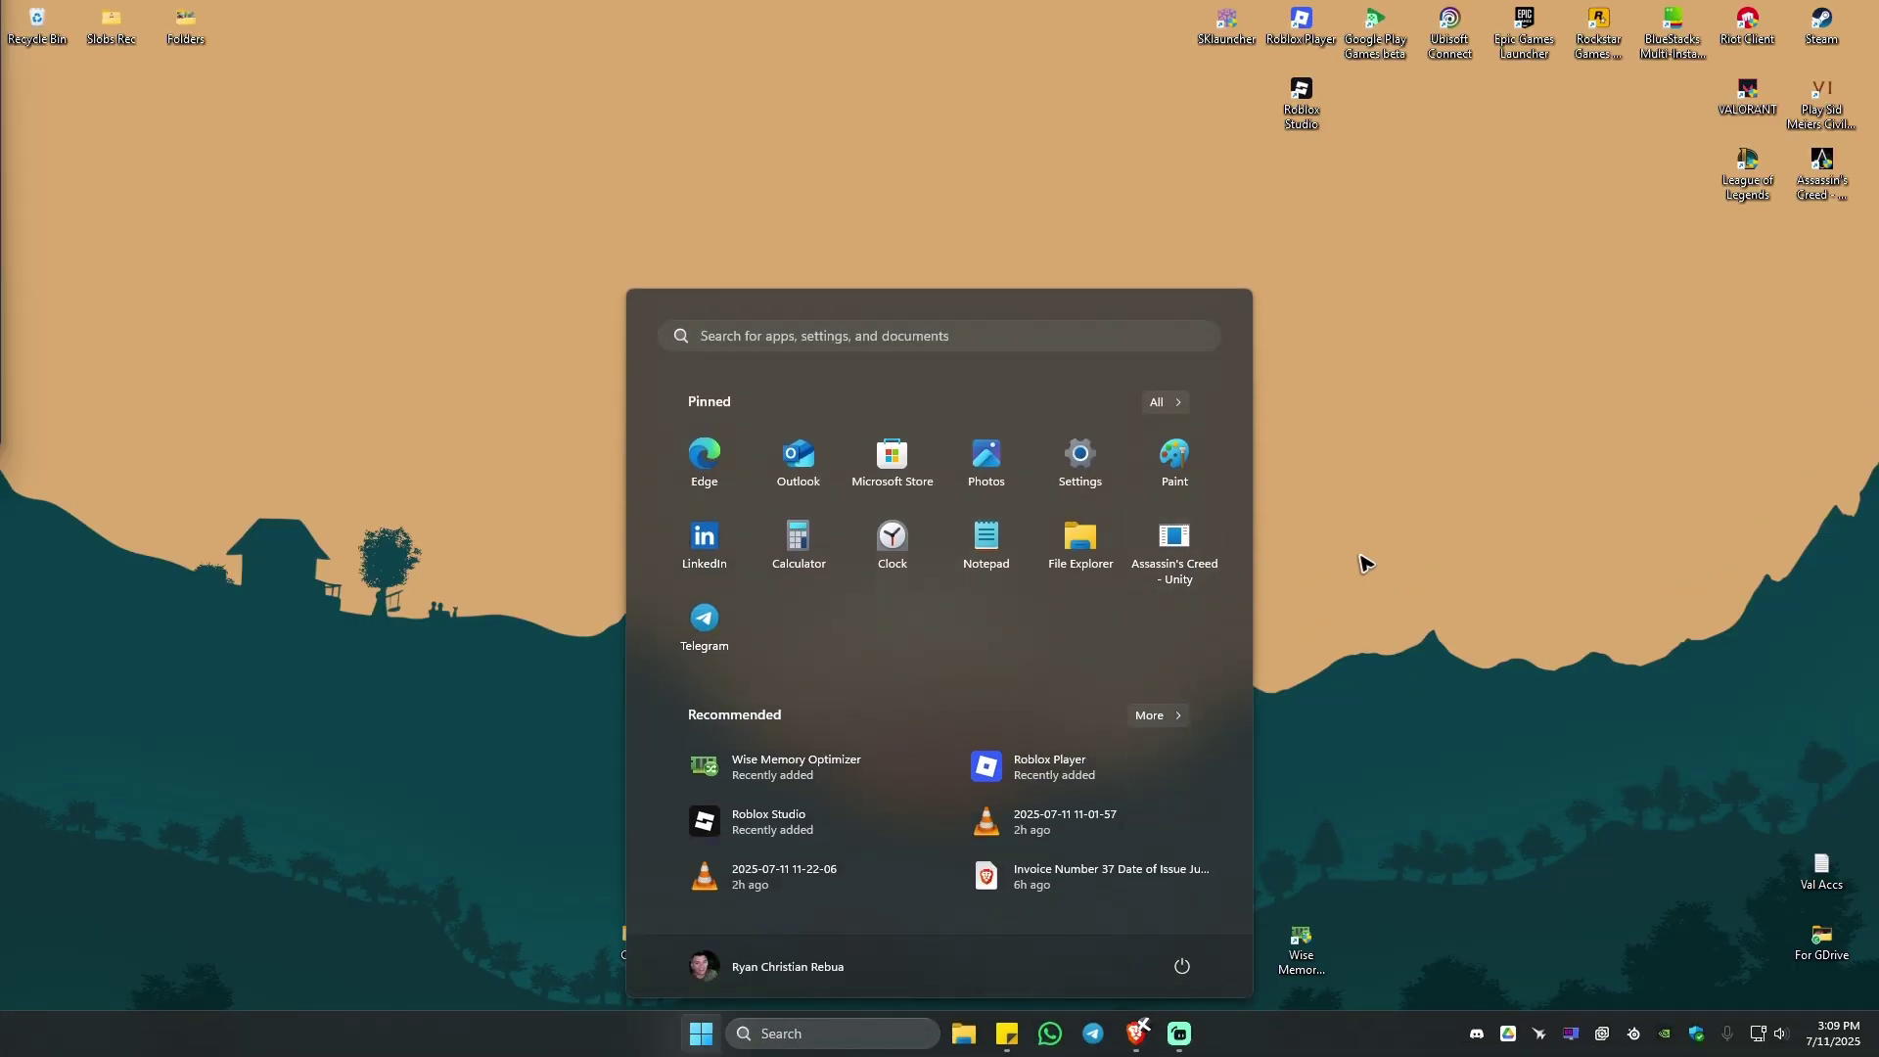
{"action": "right_click", "coordinate": [981, 497]}
{"action": "left_click", "coordinate": [981, 513]}
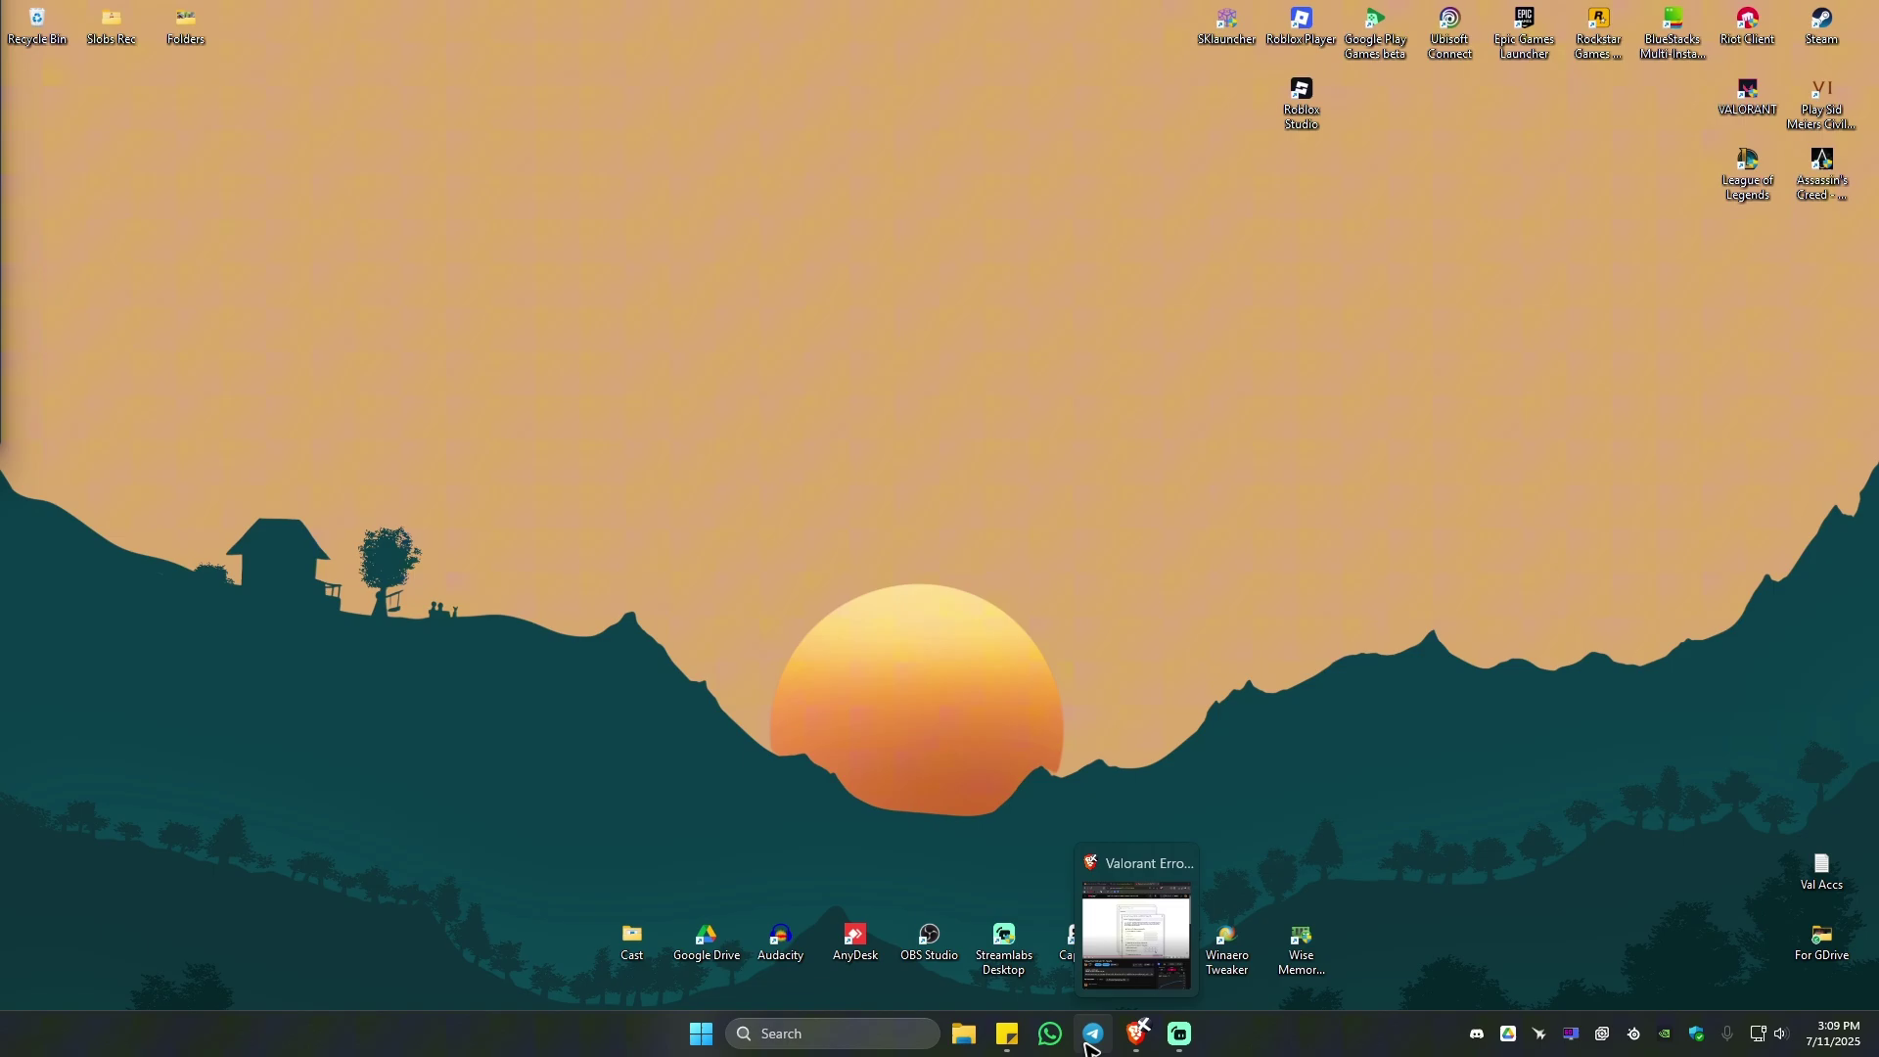
Step: Open Control Panel via search, then Network and Sharing Center's adapter settings
{"action": "left_click", "coordinate": [839, 1040]}
{"action": "type", "text": "c"}
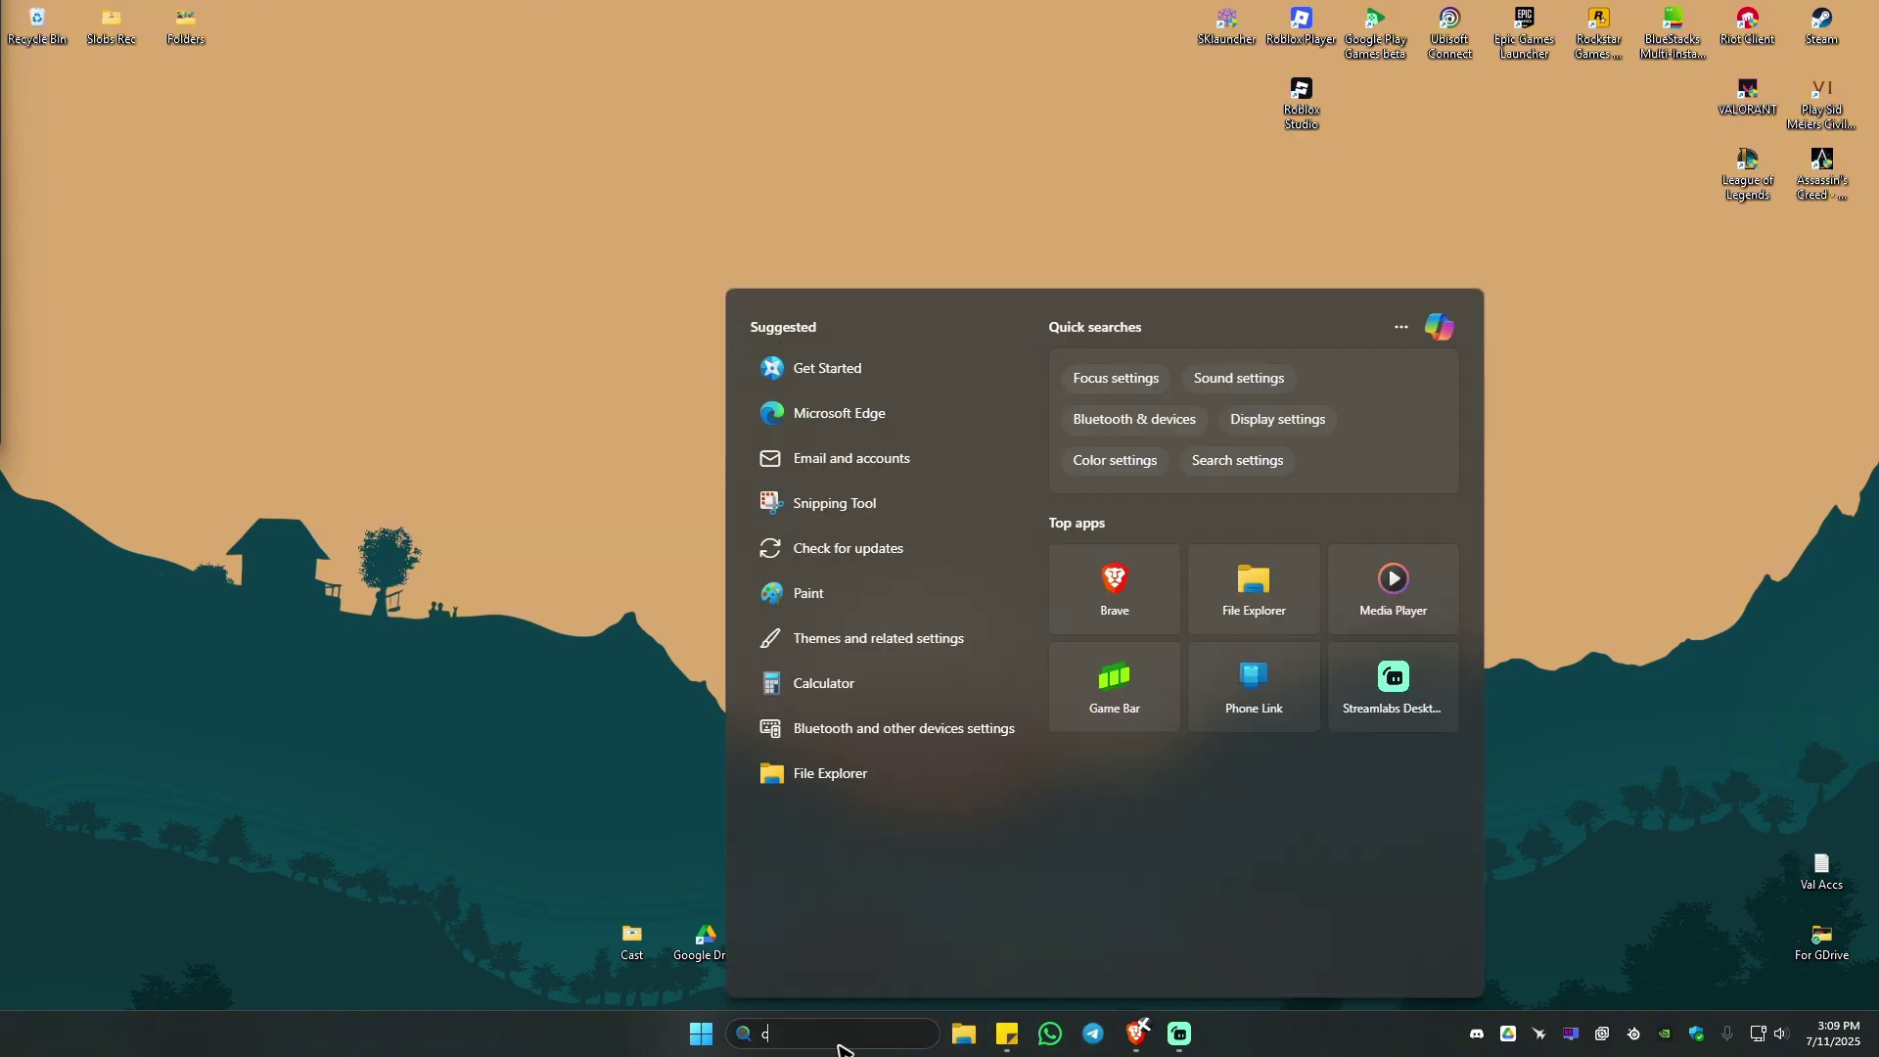
{"action": "type", "text": "ontrol panel"}
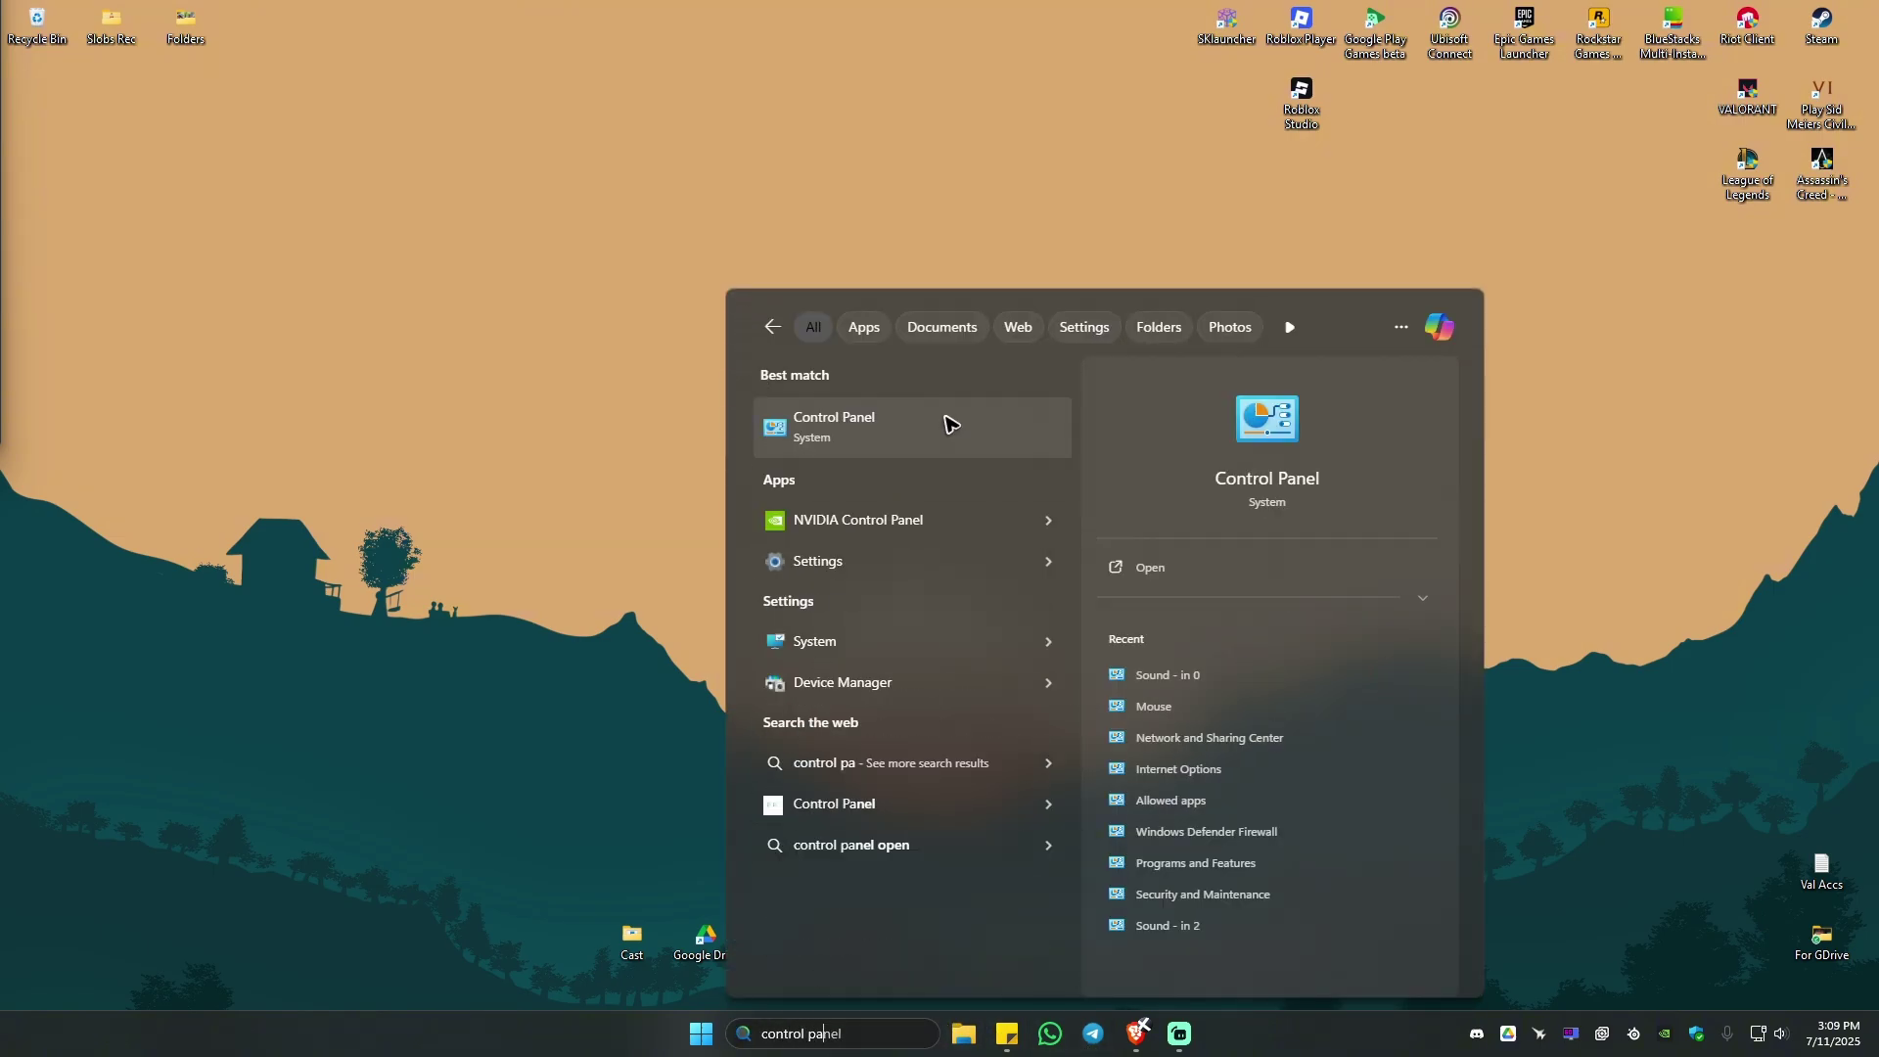
{"action": "left_click", "coordinate": [881, 443]}
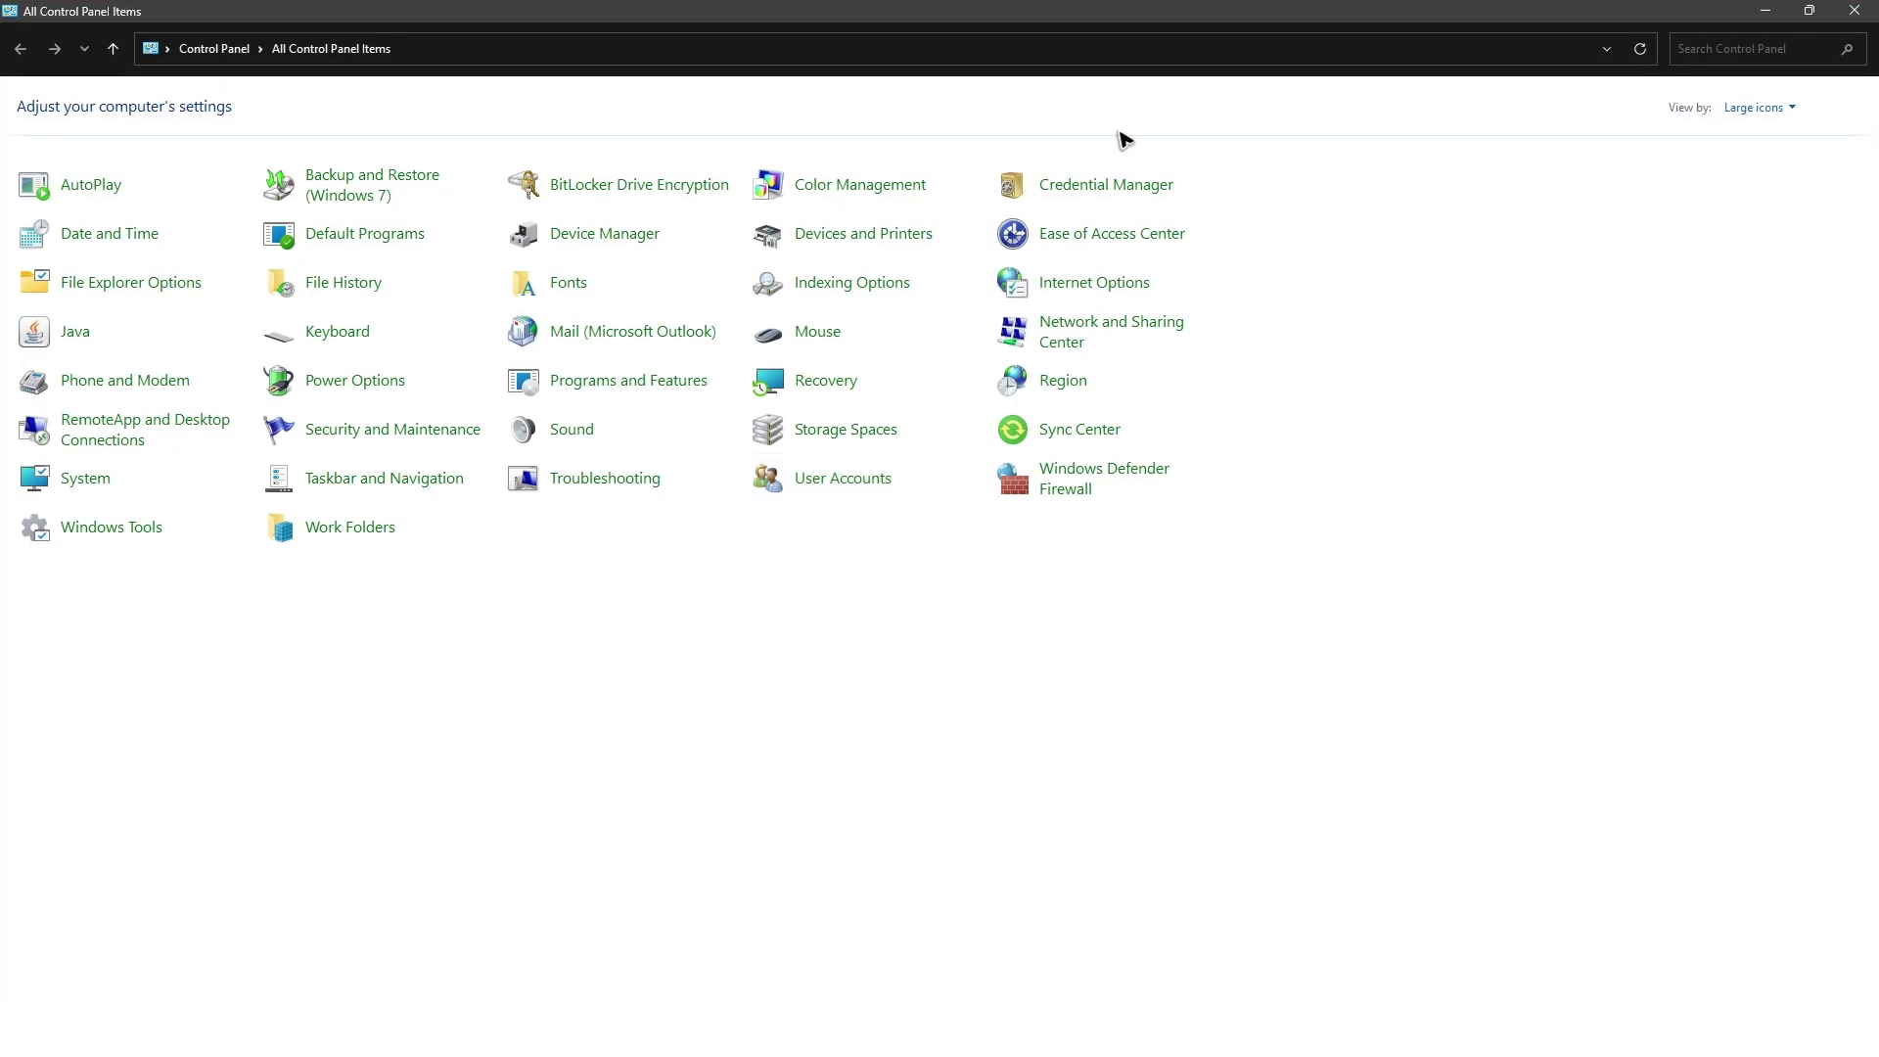
{"action": "left_click", "coordinate": [1084, 345]}
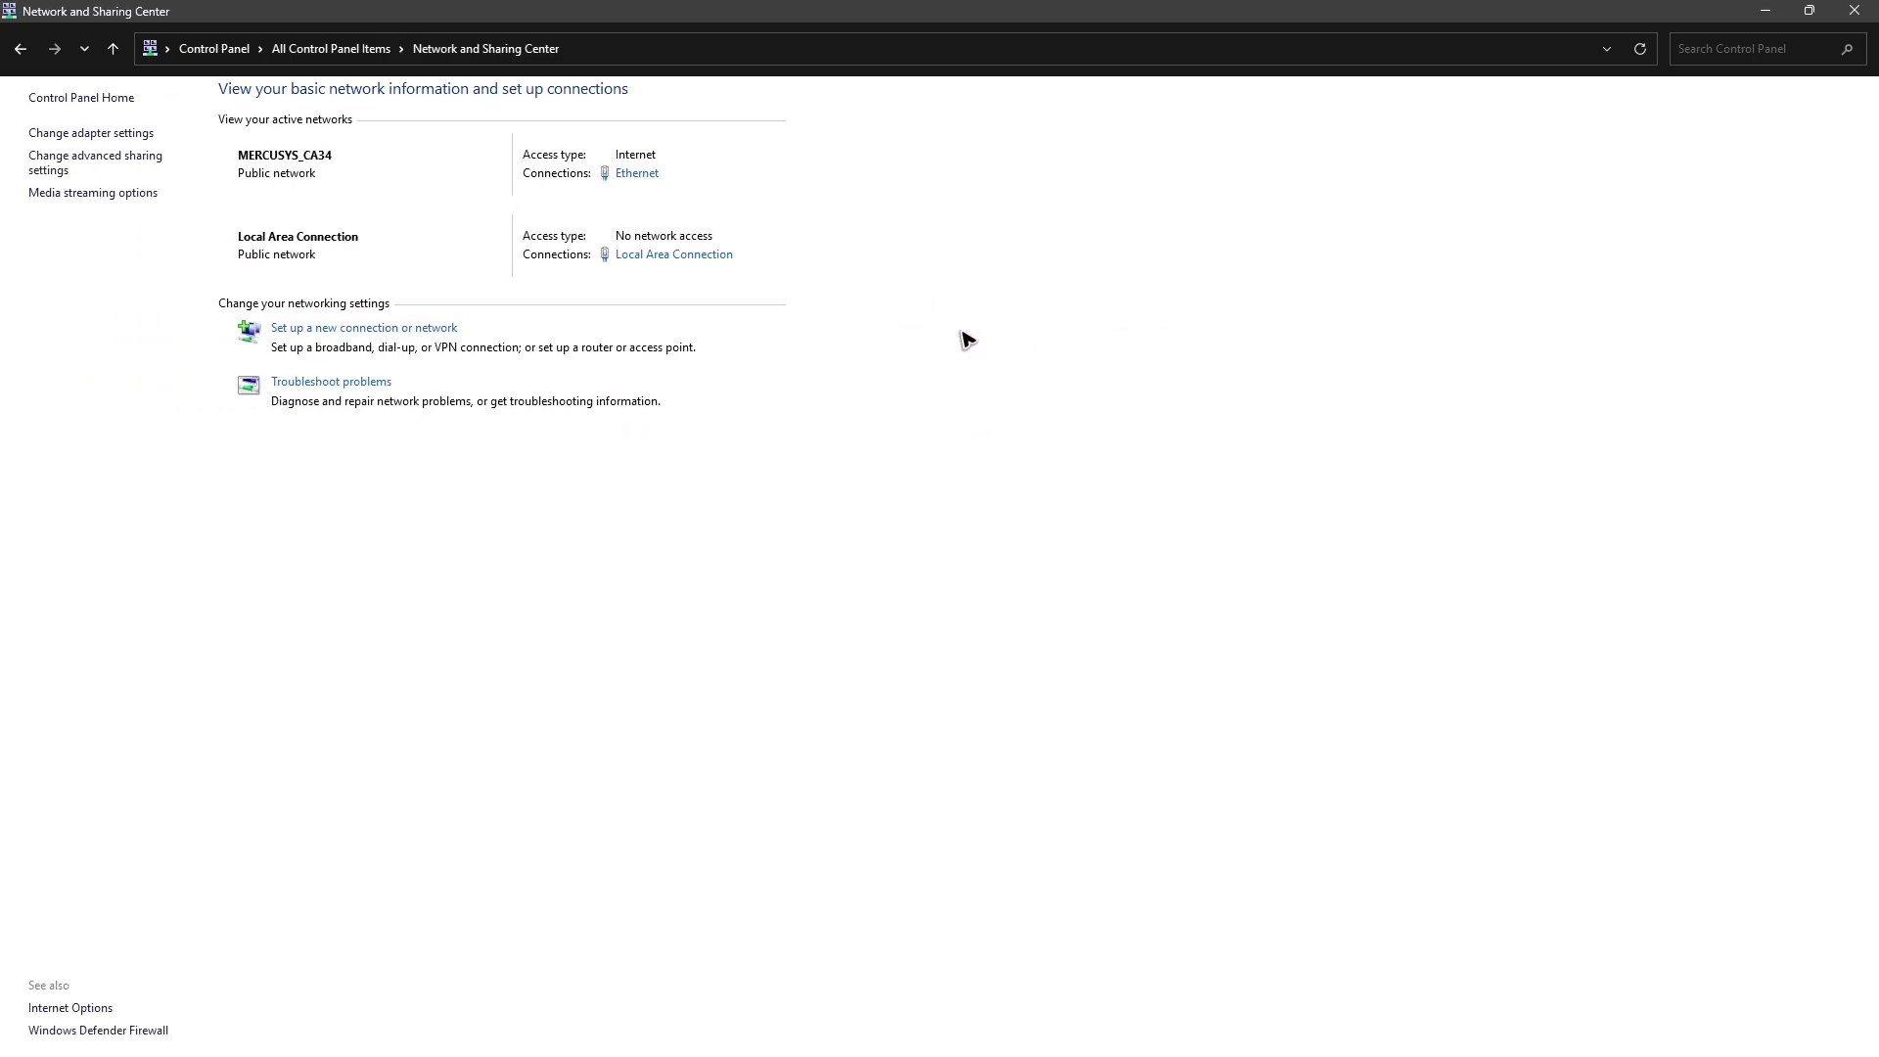
{"action": "left_click", "coordinate": [93, 136]}
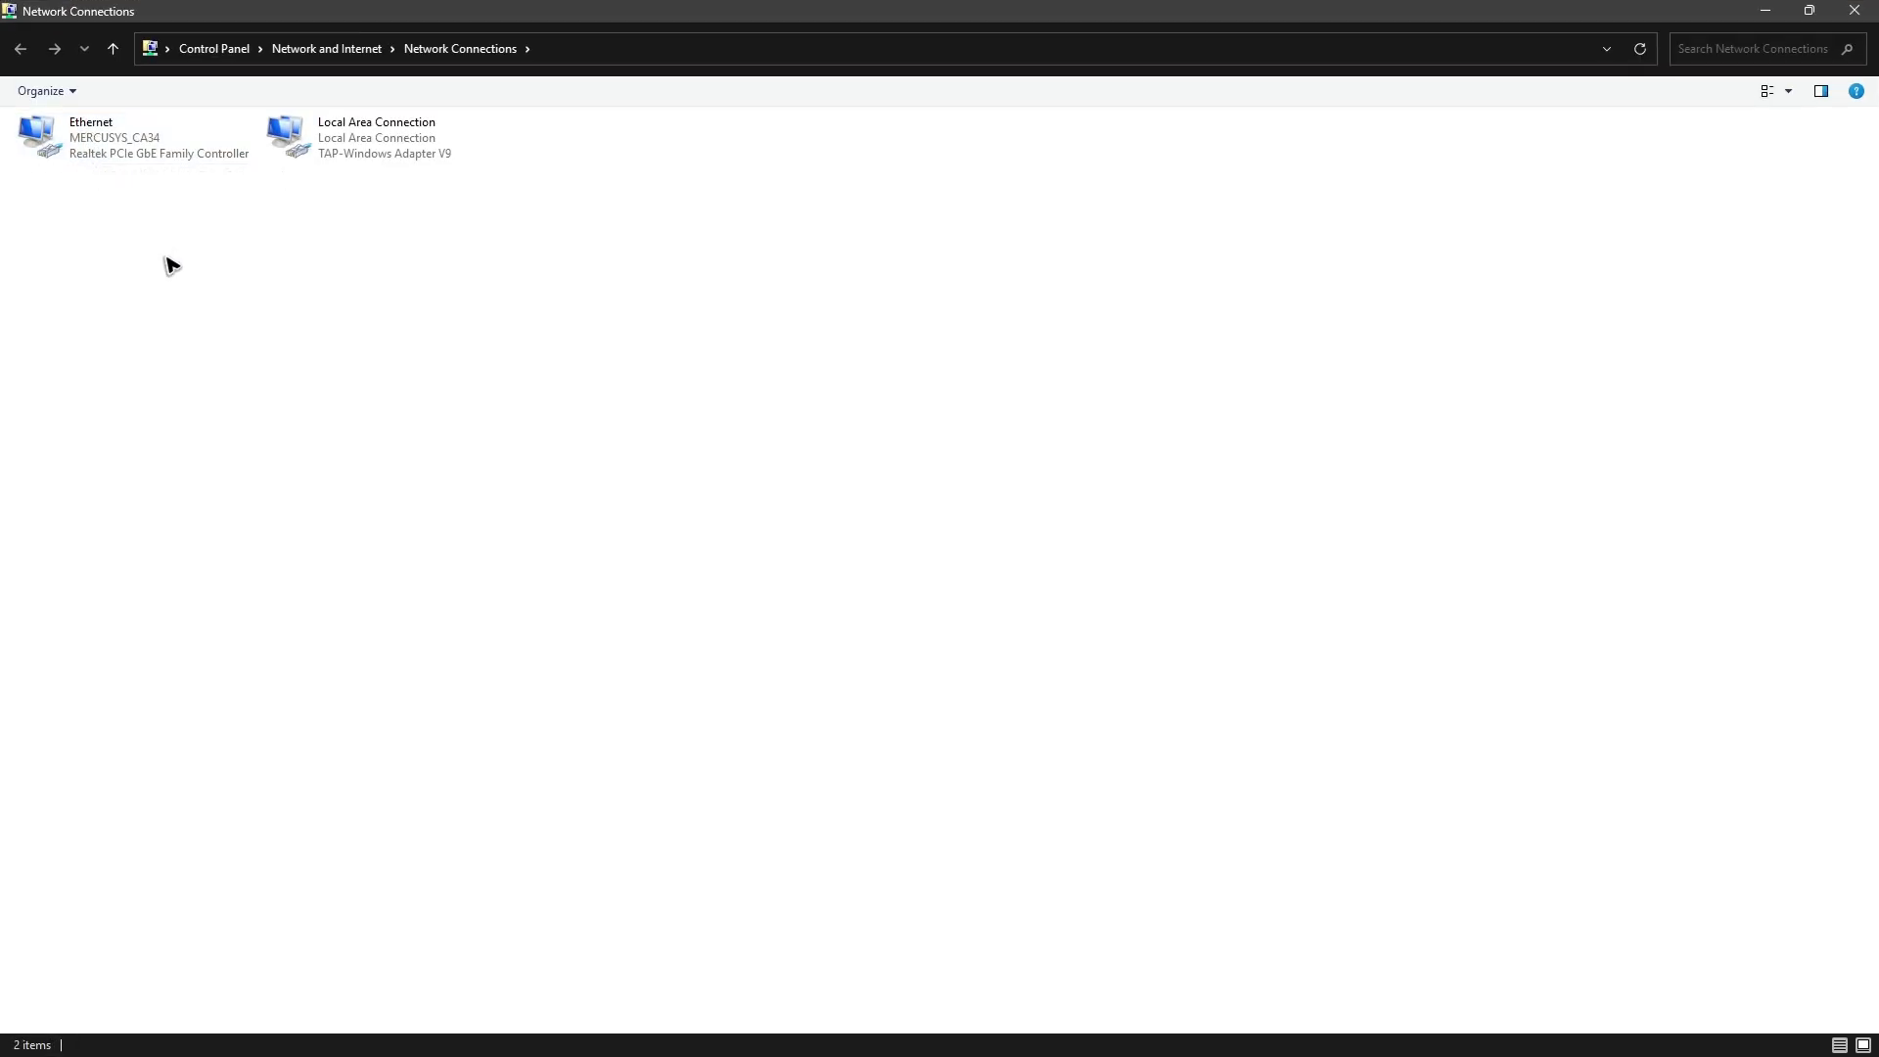
Step: Open the Ethernet adapter's Properties and its Internet Protocol Version 4 (TCP/IPv4) settings
{"action": "double_click", "coordinate": [116, 147]}
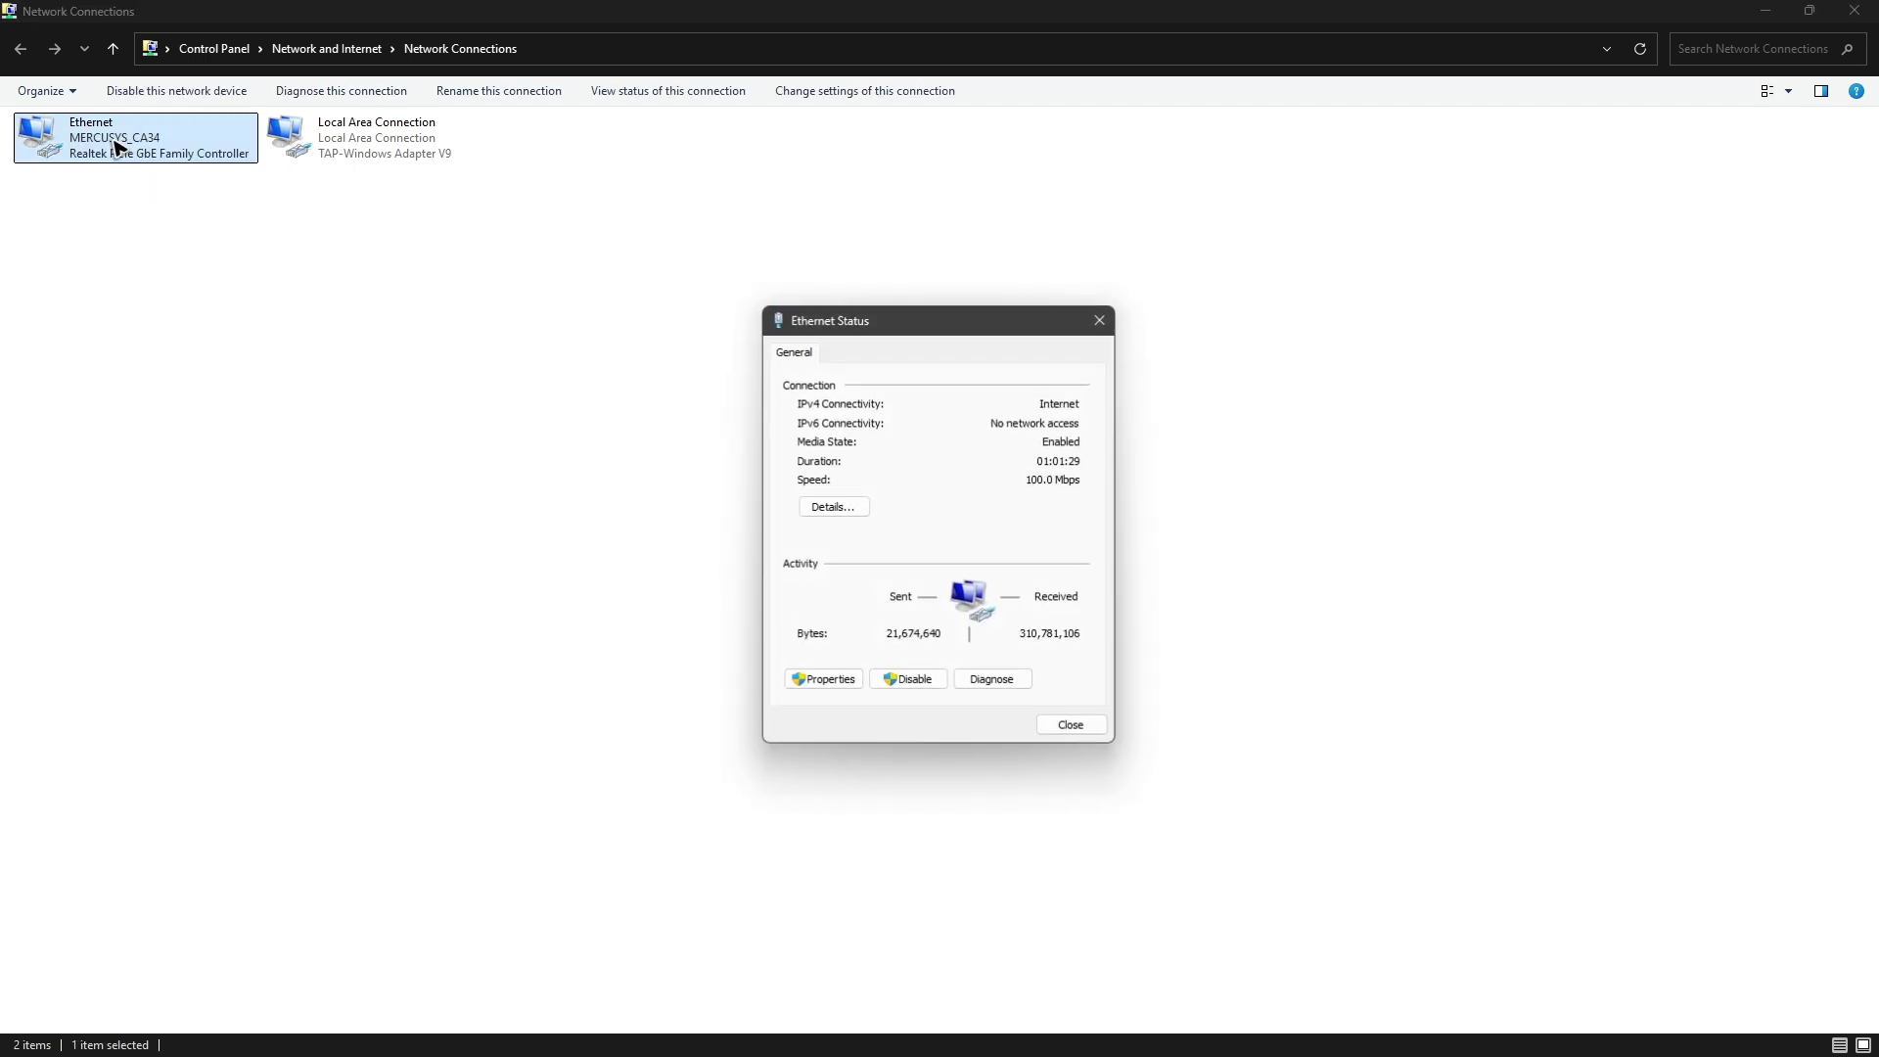
{"action": "left_click", "coordinate": [827, 681]}
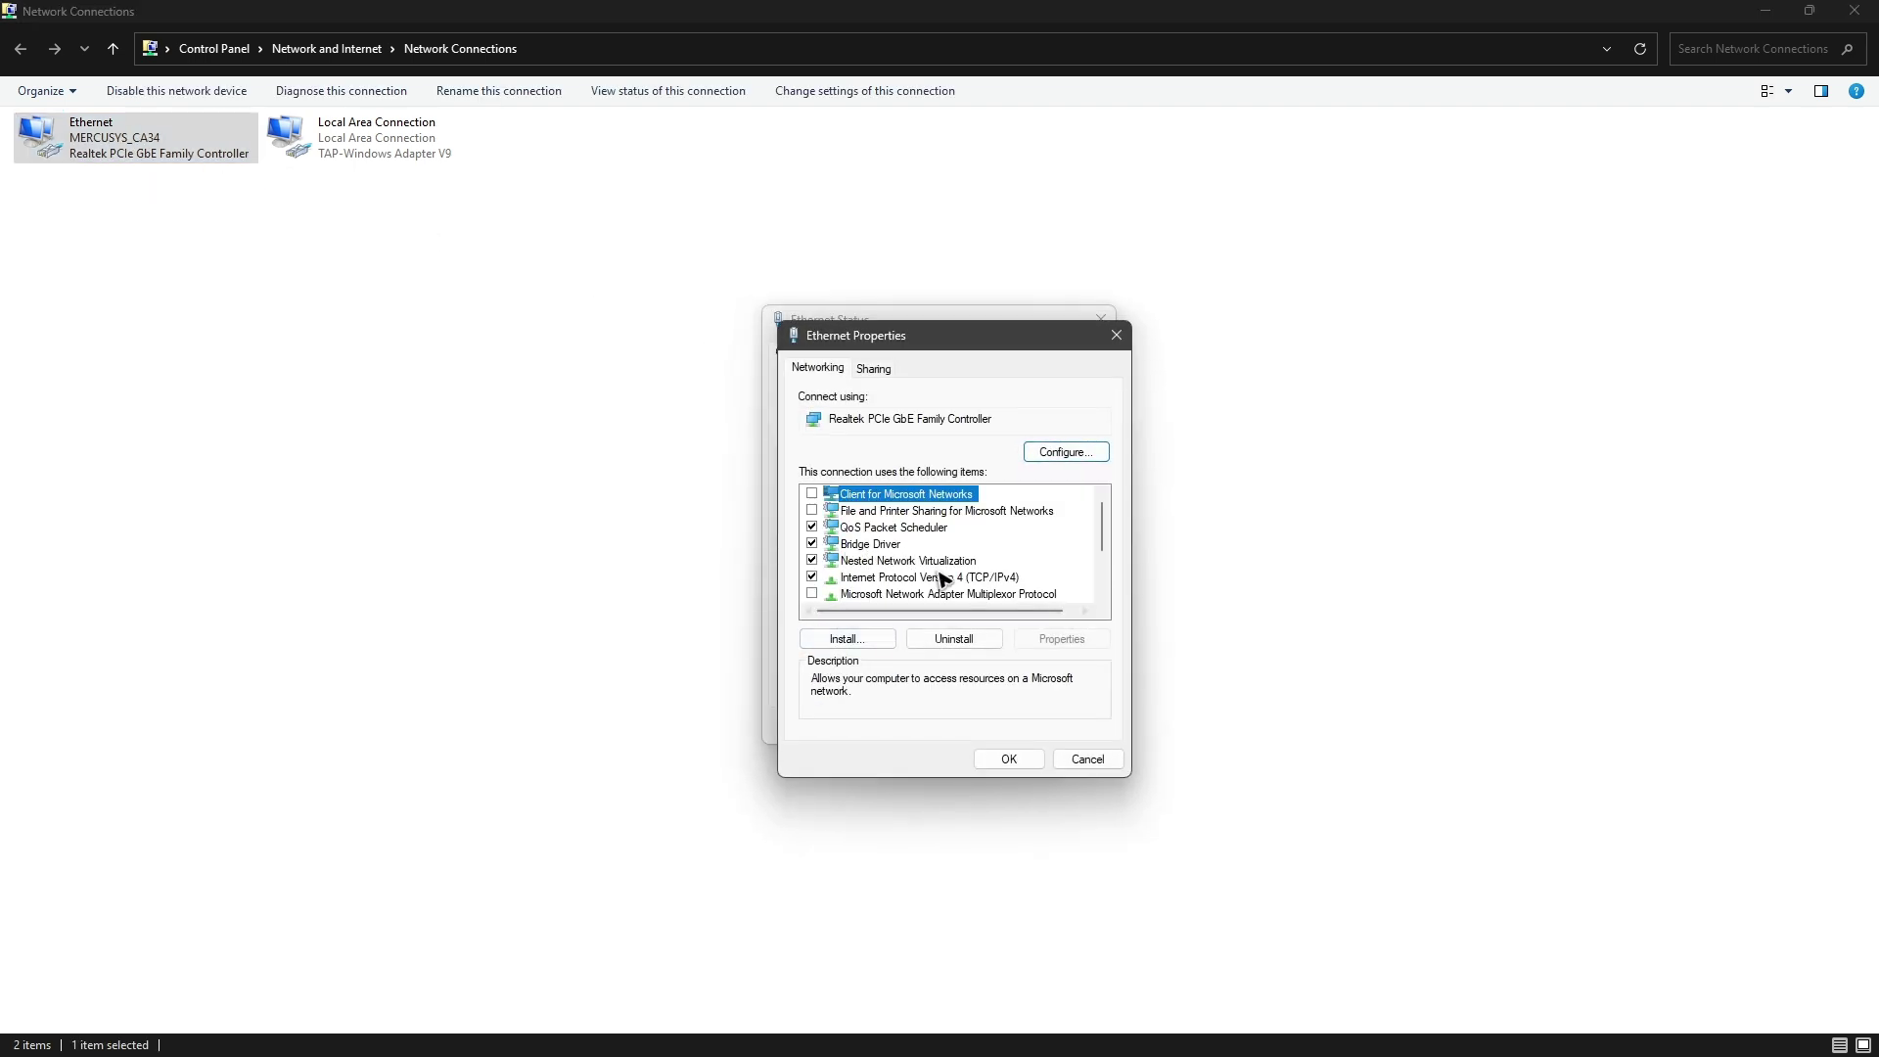
{"action": "left_click", "coordinate": [935, 579]}
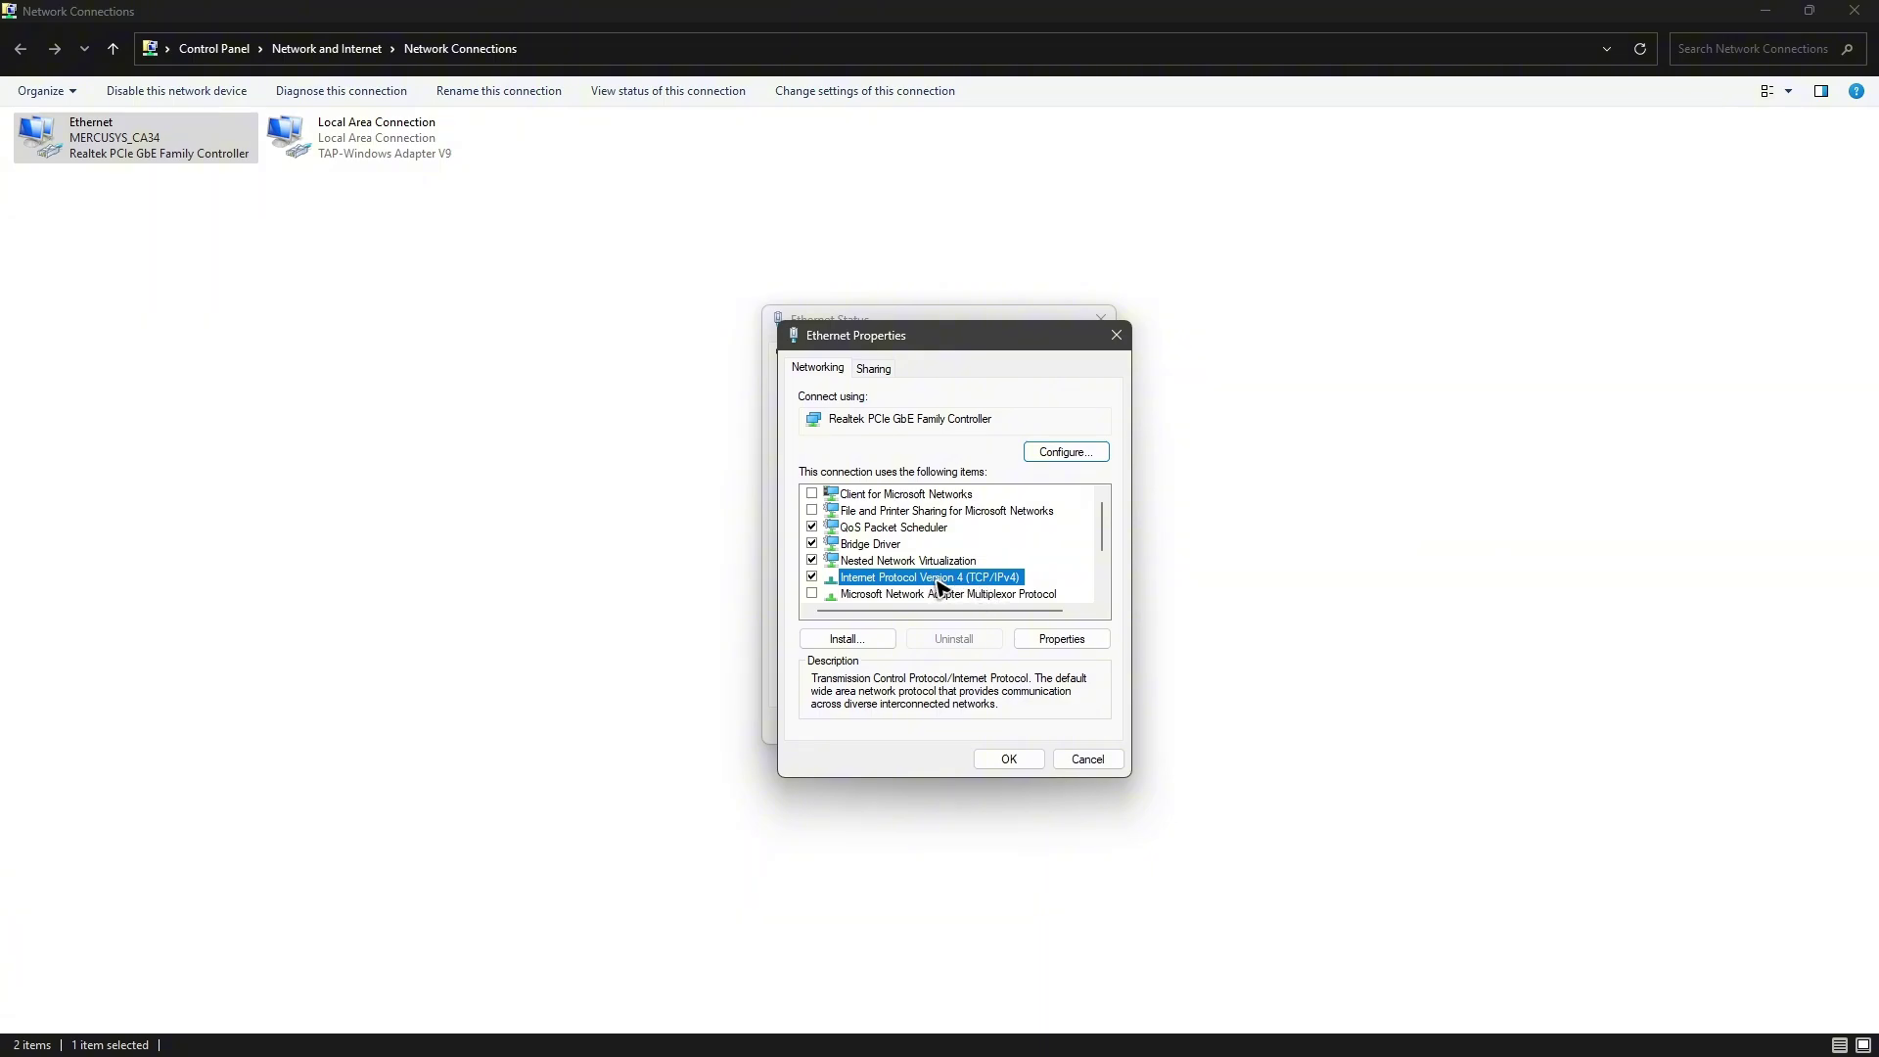
{"action": "double_click", "coordinate": [938, 586]}
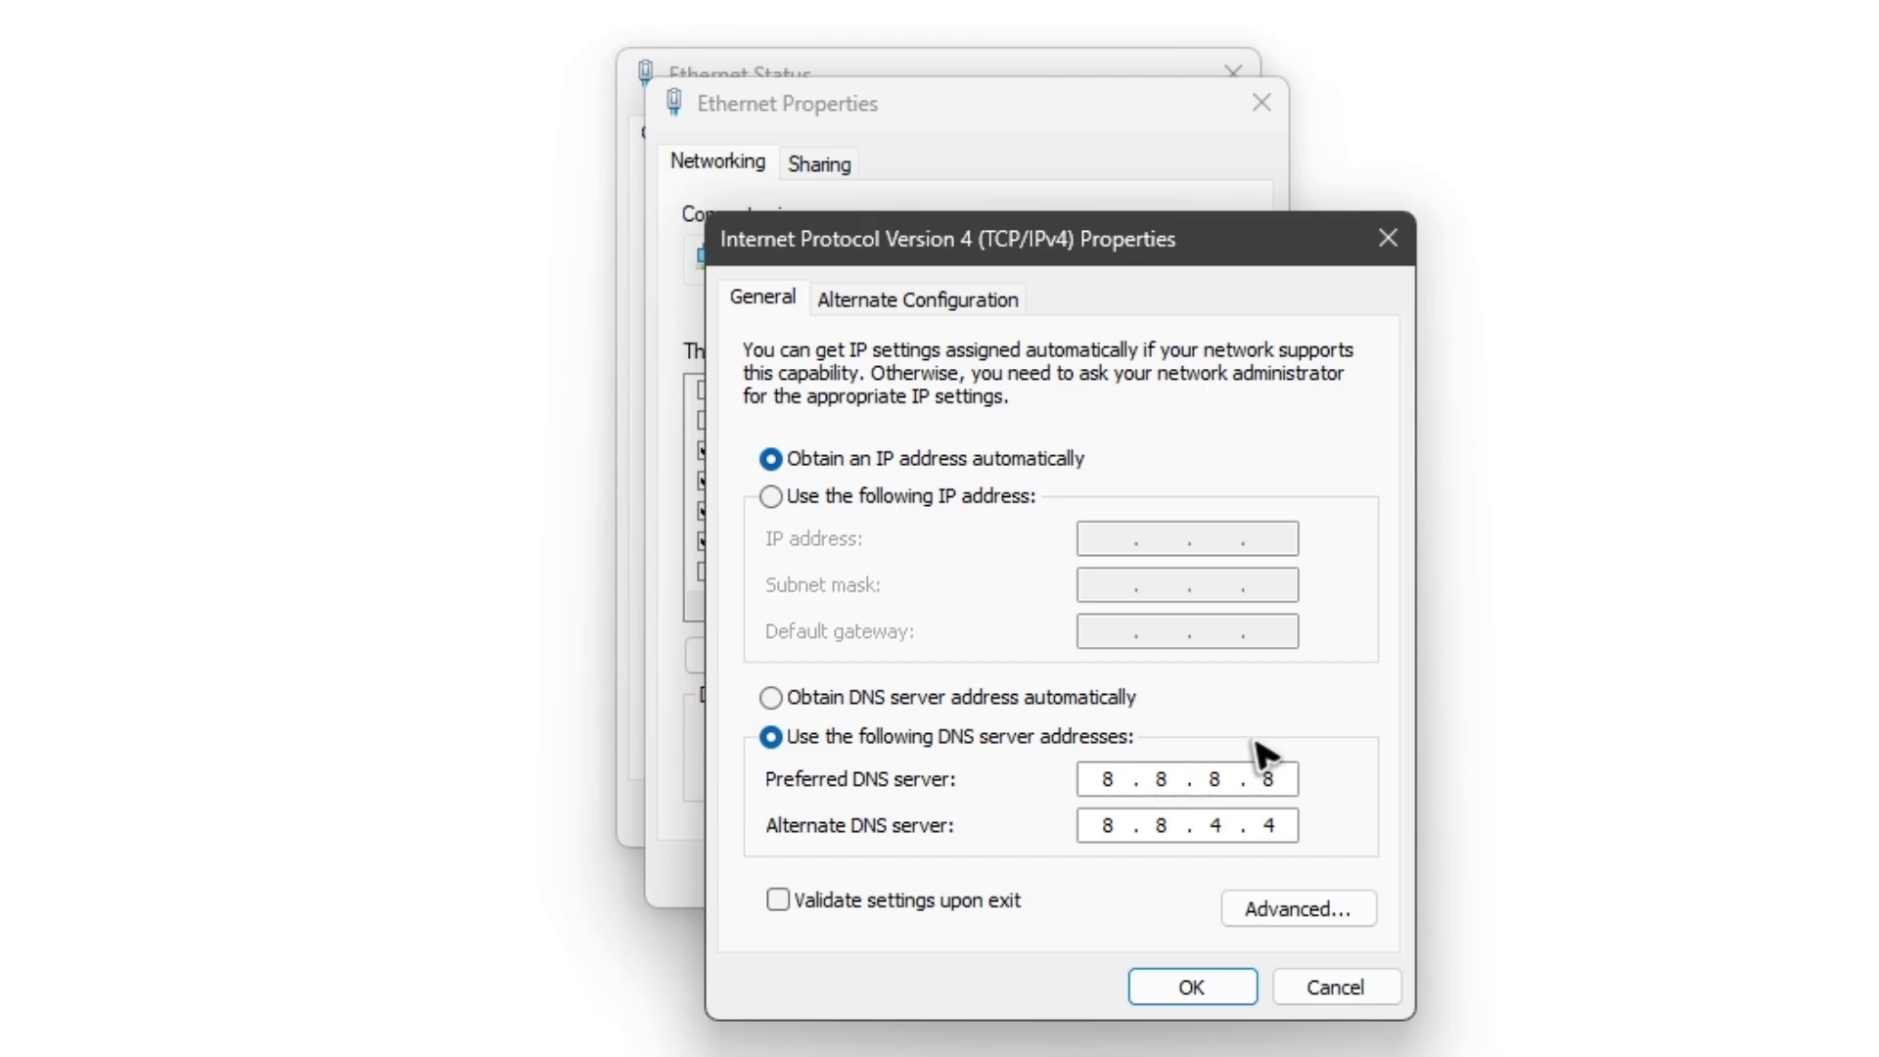
Step: Reopen the Ethernet IPv4 settings and enter DNS servers 1.1.1.1 (preferred) and 1.0.0.1 (alternate)
{"action": "left_click", "coordinate": [1189, 988]}
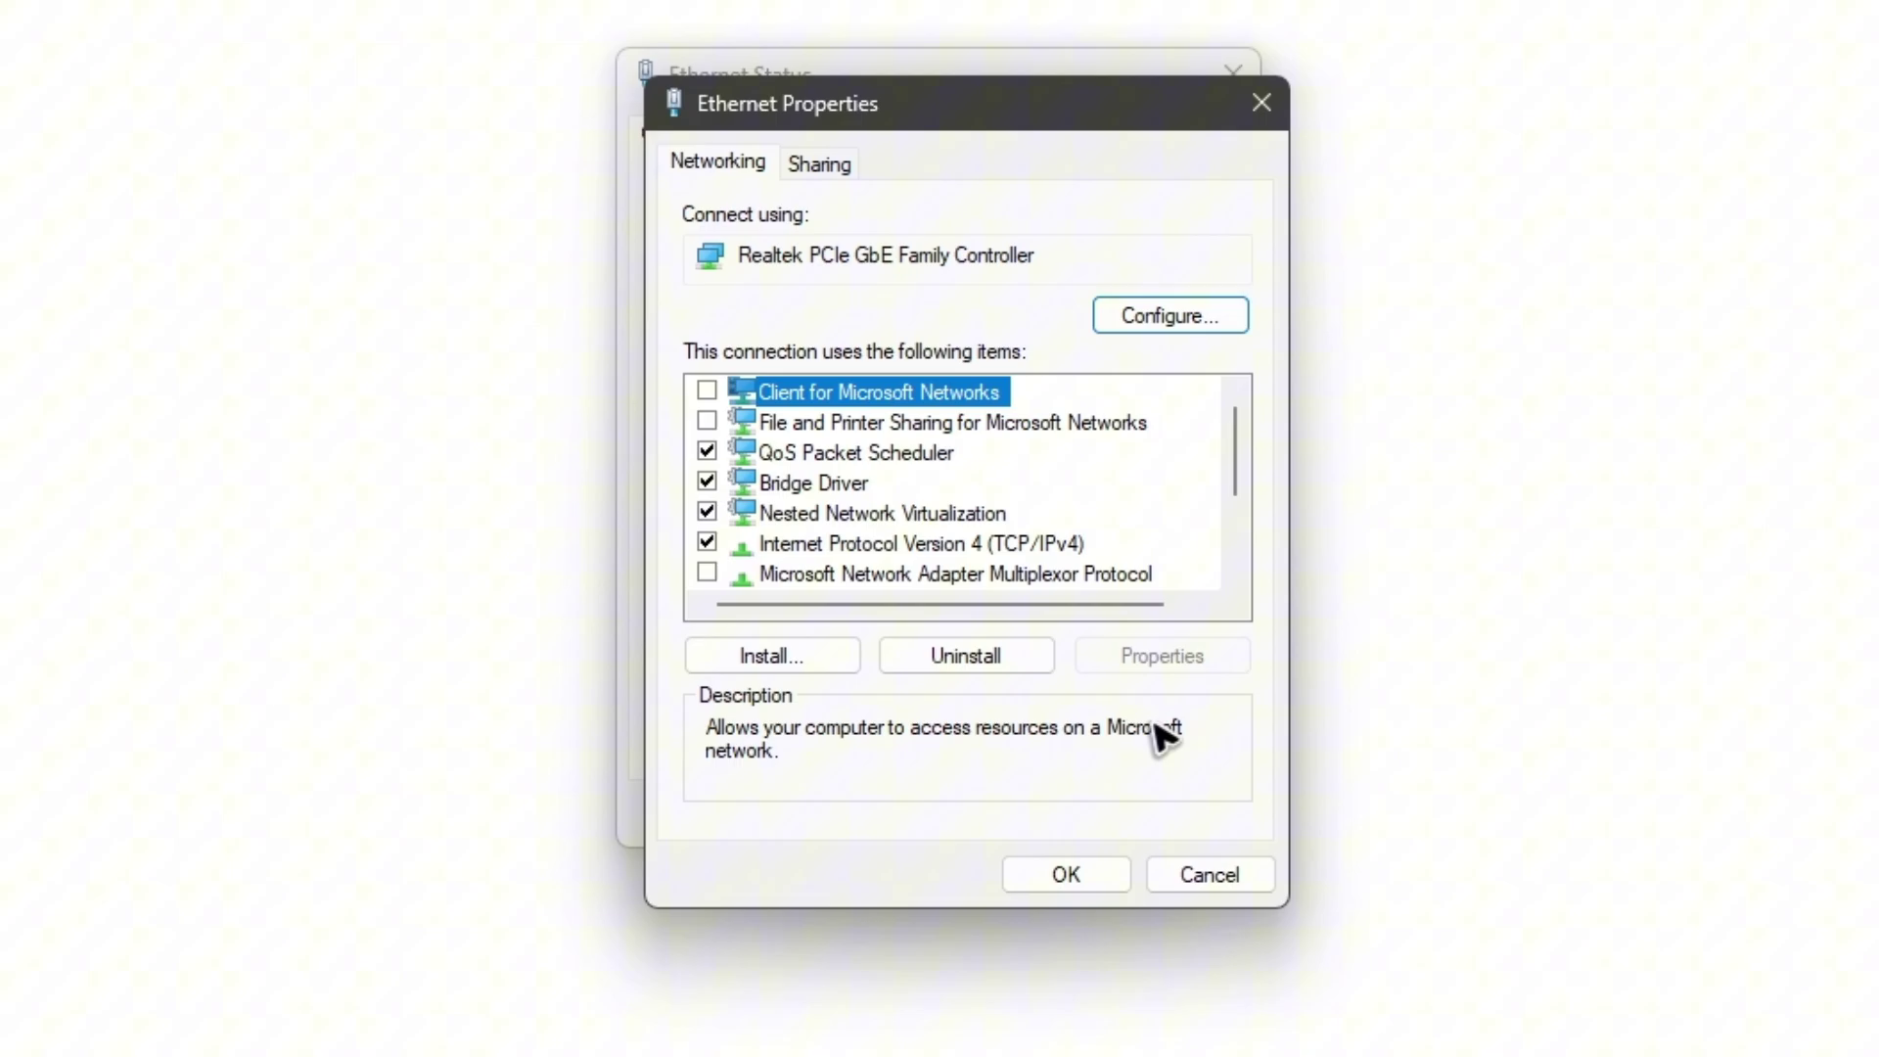
{"action": "double_click", "coordinate": [964, 545]}
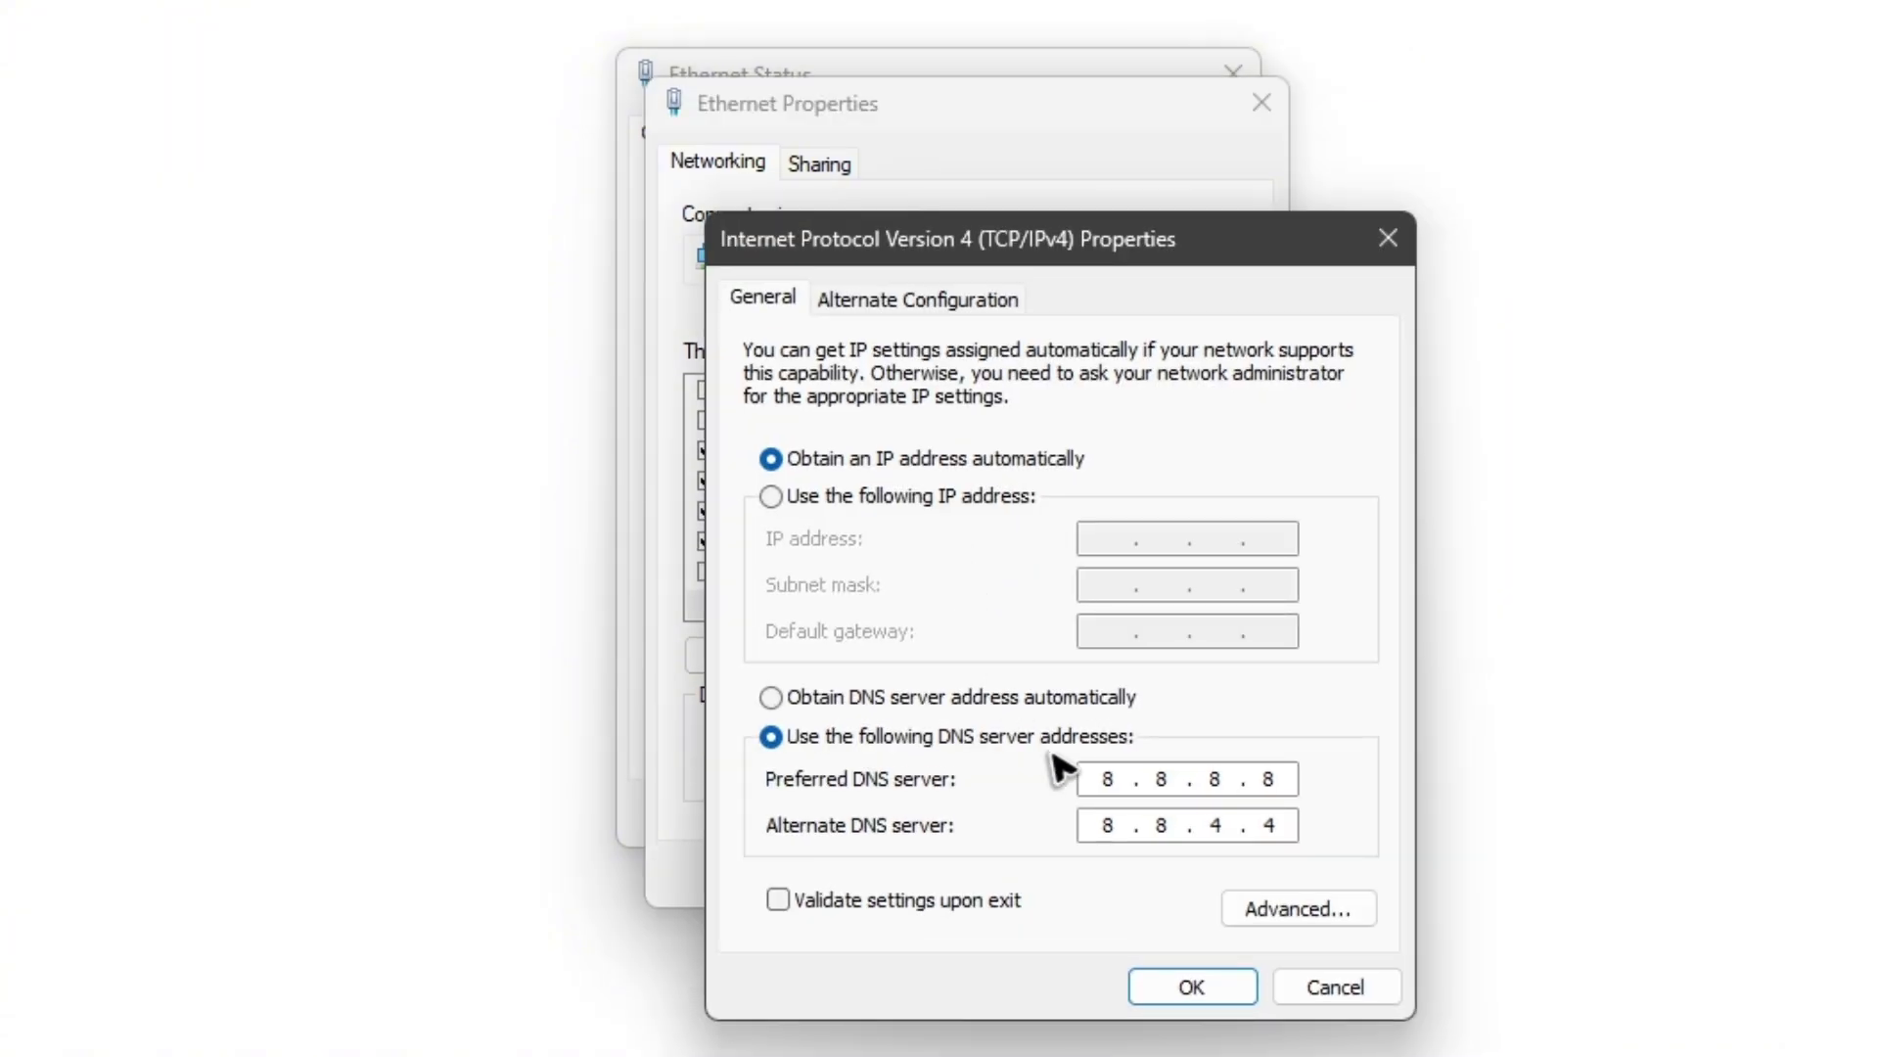
{"action": "double_click", "coordinate": [1116, 780]}
{"action": "type", "text": "1.1.1.1"}
{"action": "double_click", "coordinate": [1109, 825]}
{"action": "type", "text": "1"}
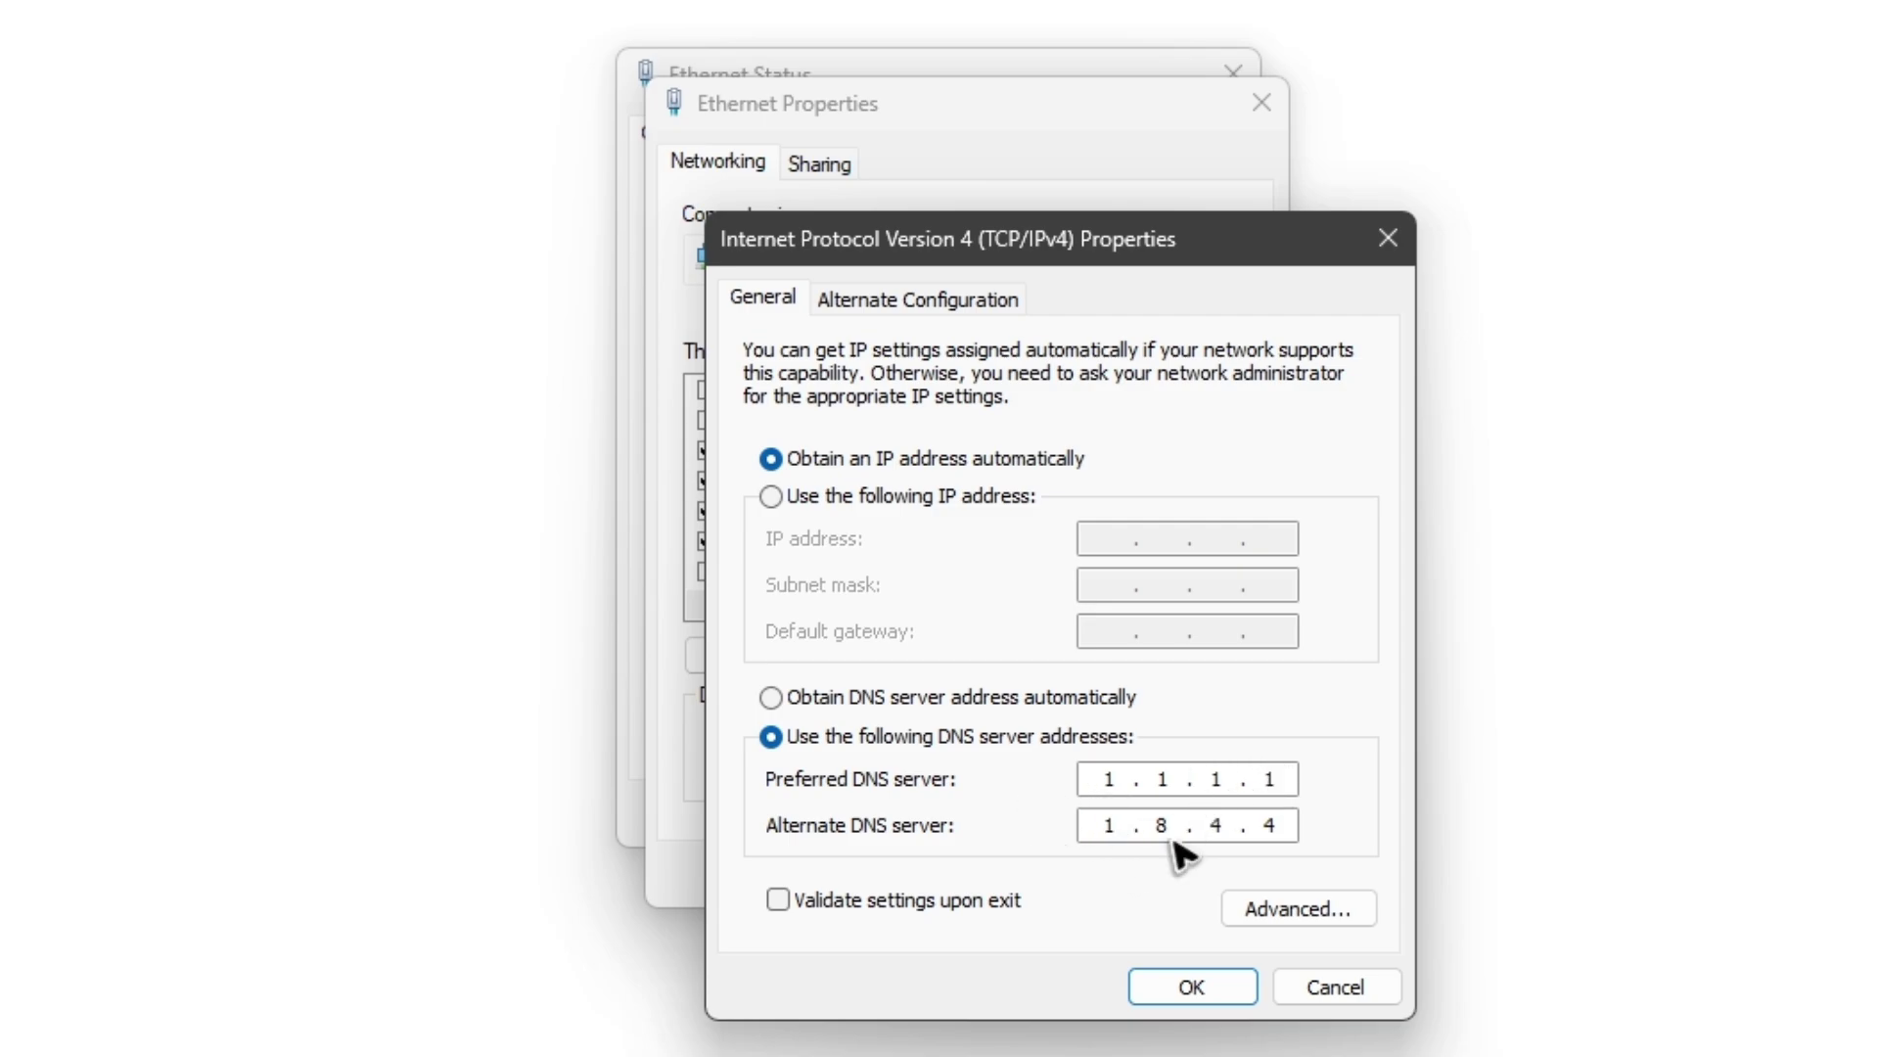
{"action": "double_click", "coordinate": [1162, 825]}
{"action": "type", "text": "0"}
{"action": "double_click", "coordinate": [1215, 827]}
{"action": "type", "text": "0.1"}
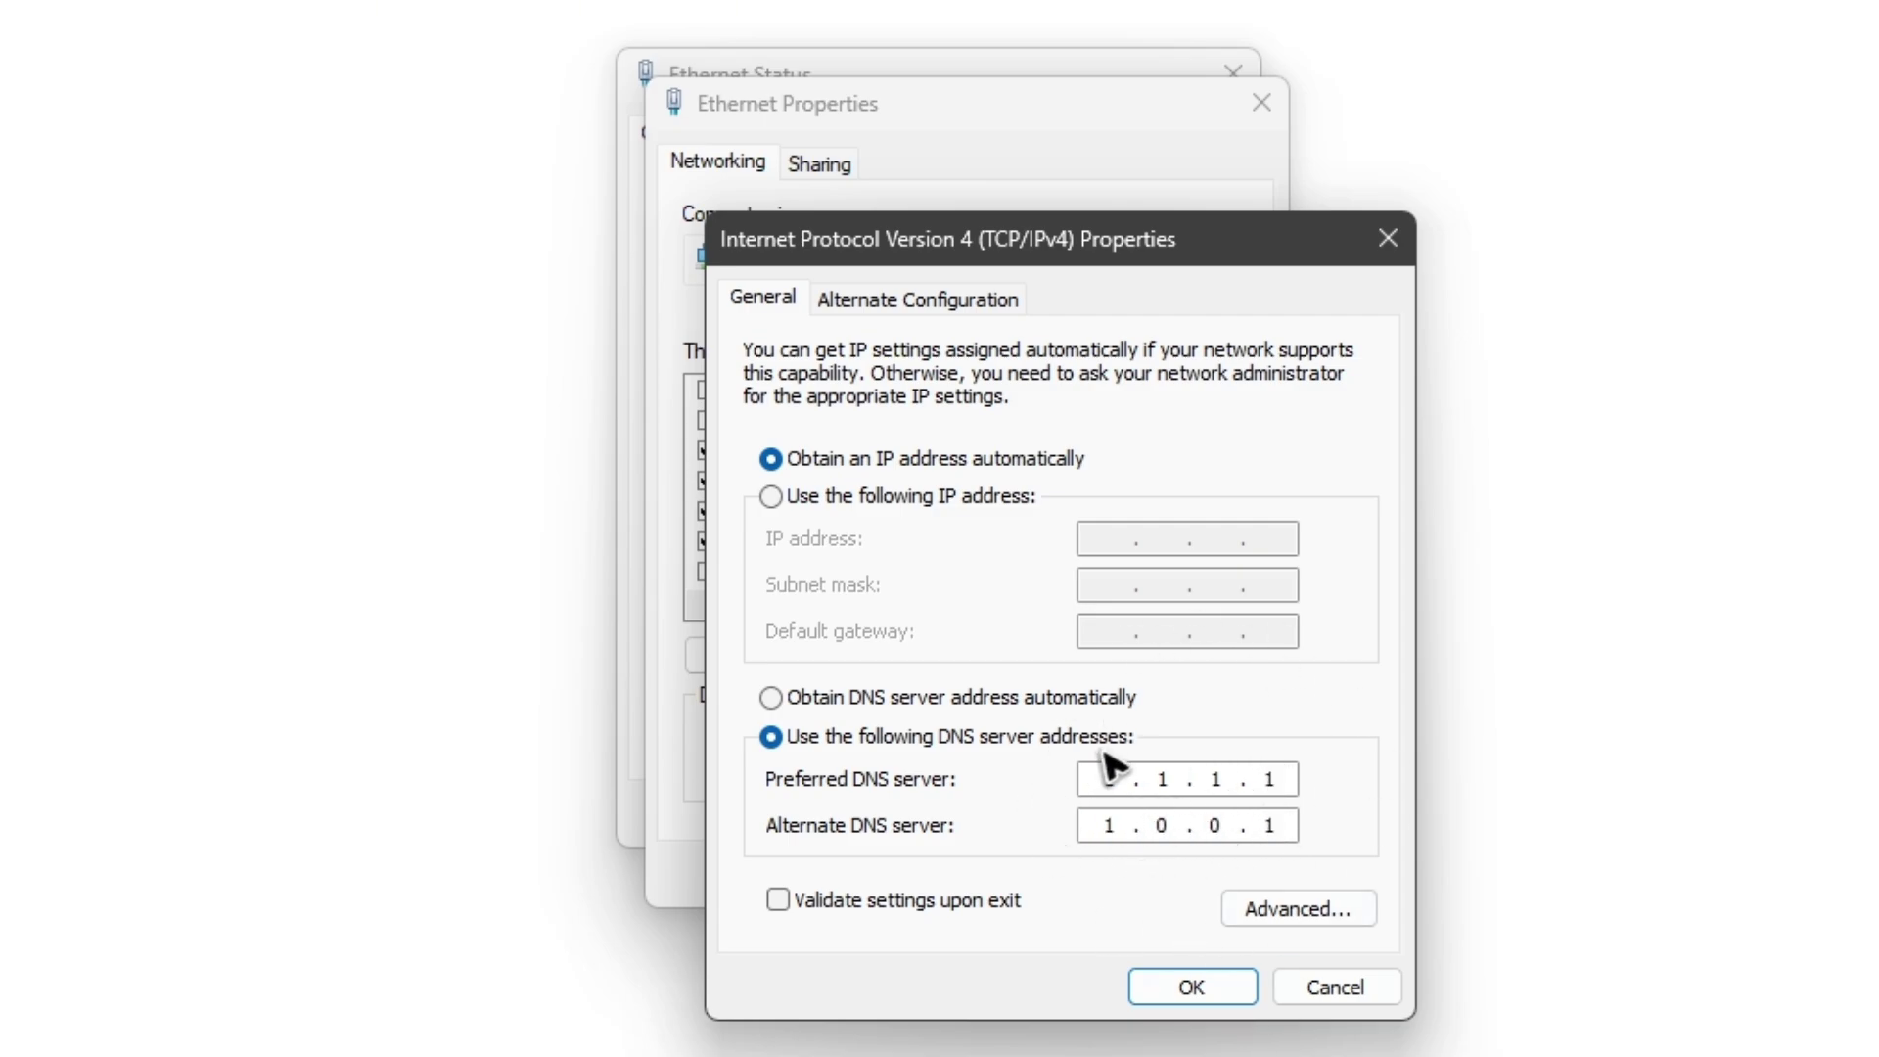